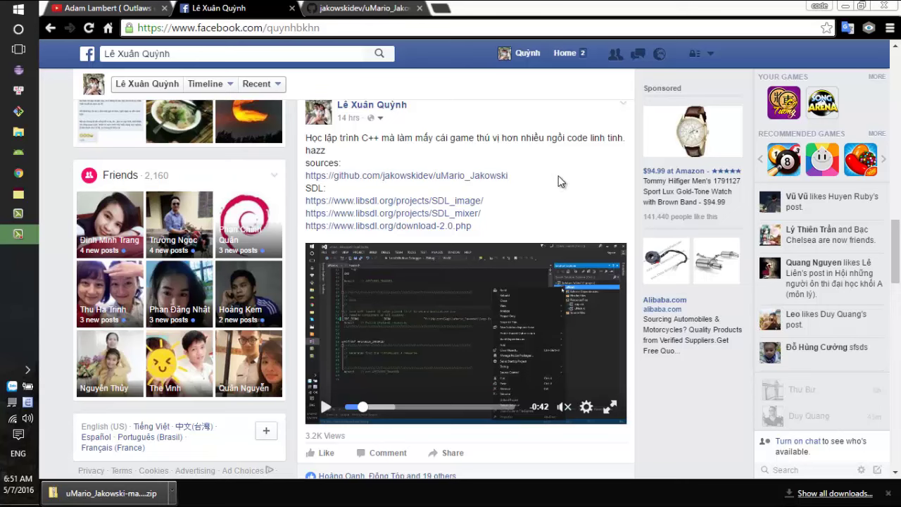
Open the uMario_Jakowski GitHub repository linked in the Facebook post and close the duplicate repository tab.
{"action": "middle_click", "coordinate": [451, 181]}
{"action": "left_click", "coordinate": [363, 9]}
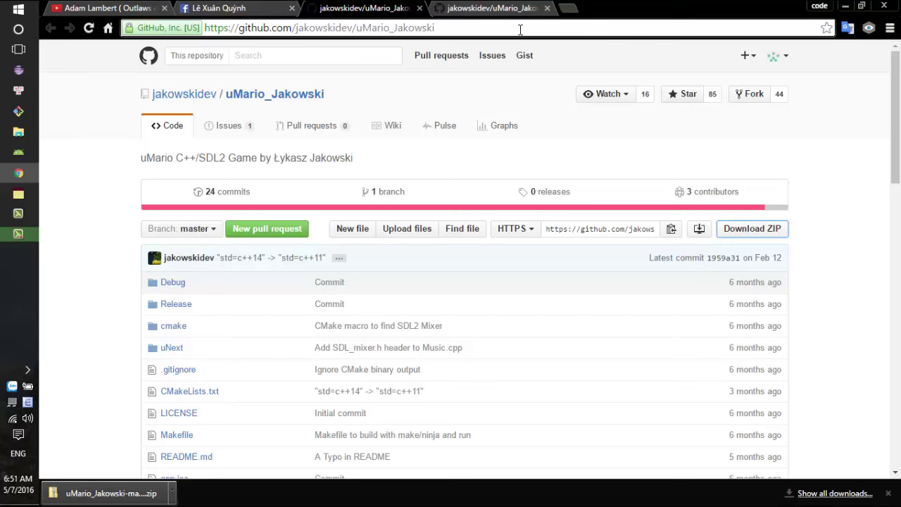
{"action": "left_click", "coordinate": [547, 8]}
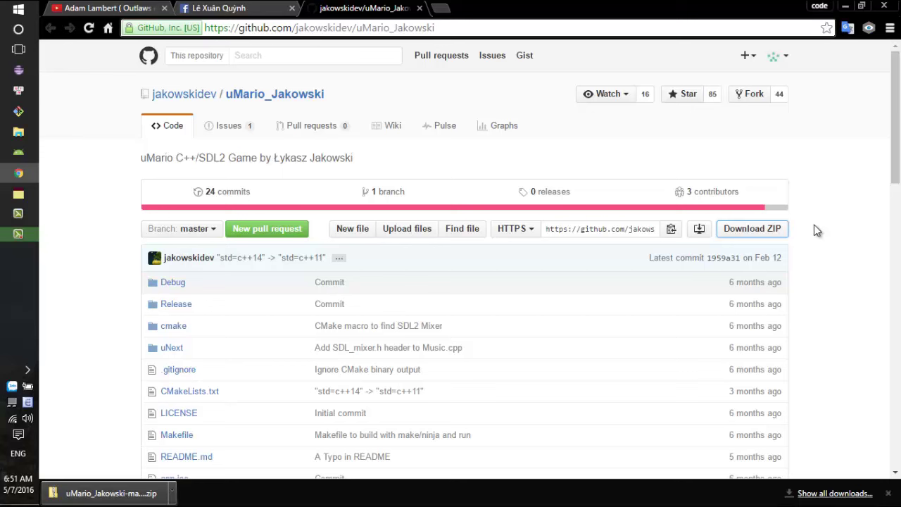
{"action": "left_click", "coordinate": [673, 232]}
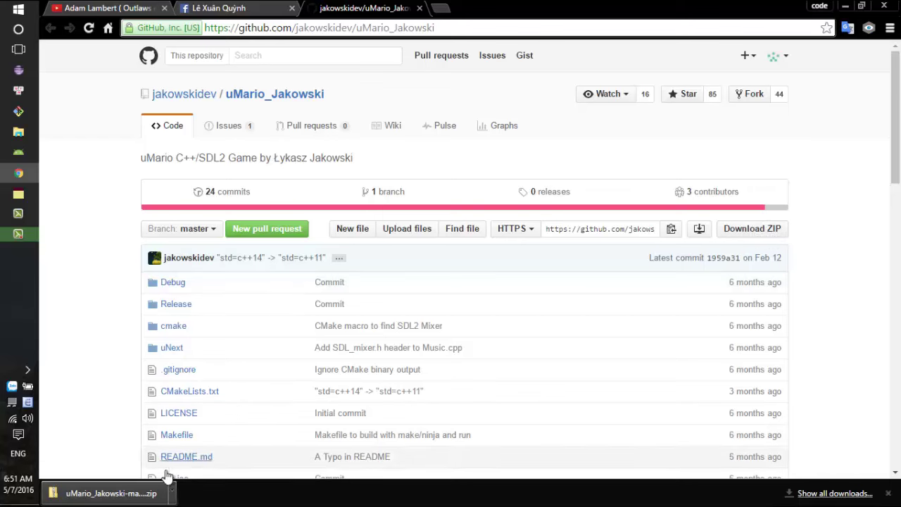
Show the downloaded uMario_Jakowski-master.zip in its Downloads folder and copy it.
{"action": "left_click", "coordinate": [170, 493]}
{"action": "left_click", "coordinate": [196, 453]}
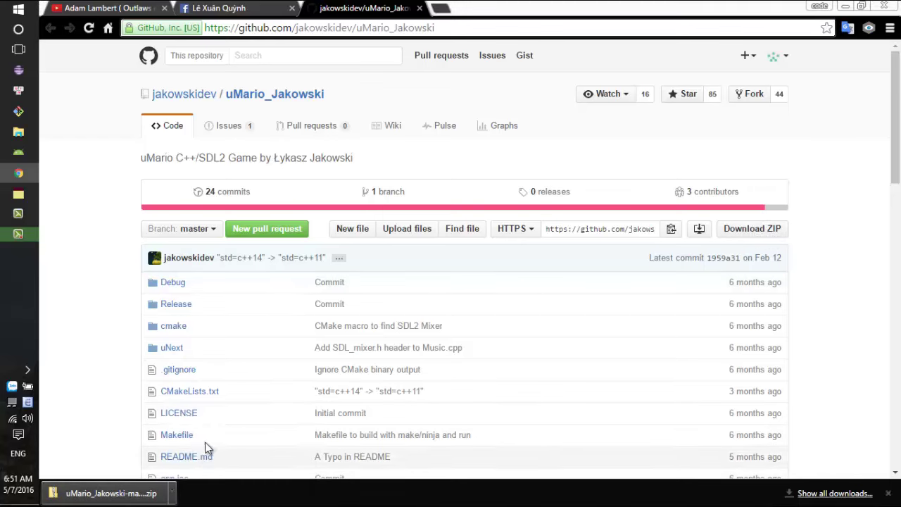
{"action": "left_click_drag", "start_coordinate": [470, 128], "coordinate": [493, 107]}
{"action": "double_click", "coordinate": [493, 107]}
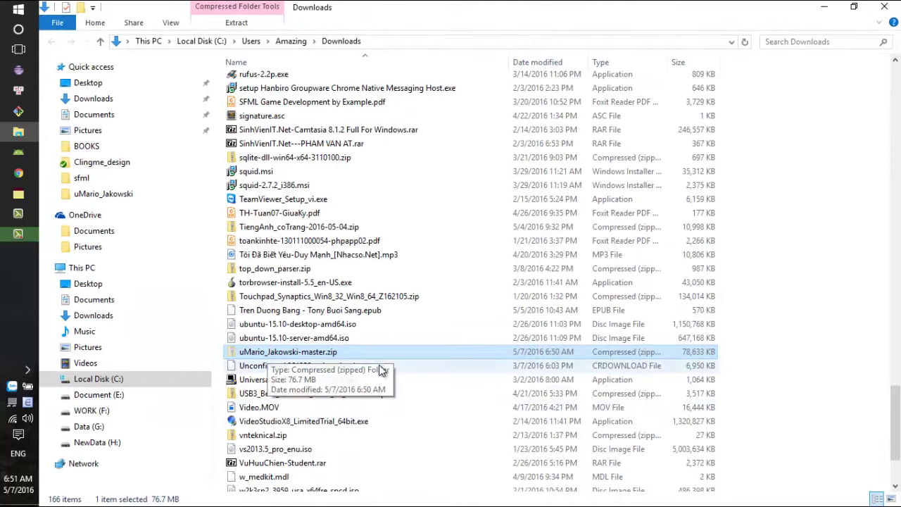
Create a folder named GameMario on the NewData (H:) drive and open it.
{"action": "left_click", "coordinate": [89, 427]}
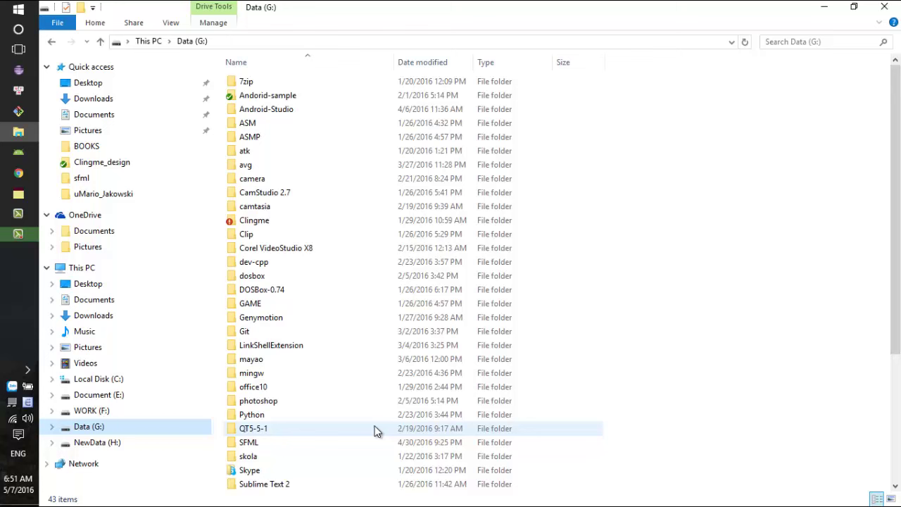
{"action": "left_click", "coordinate": [99, 445]}
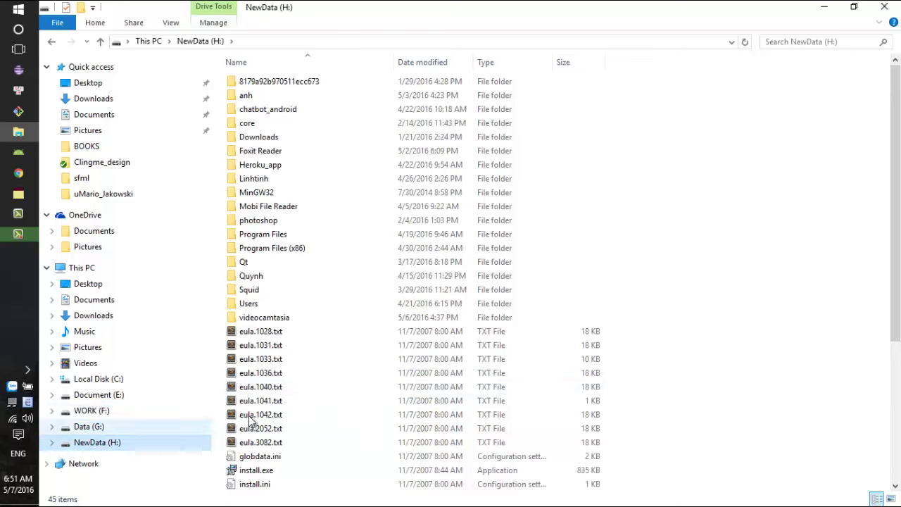
{"action": "right_click", "coordinate": [790, 186]}
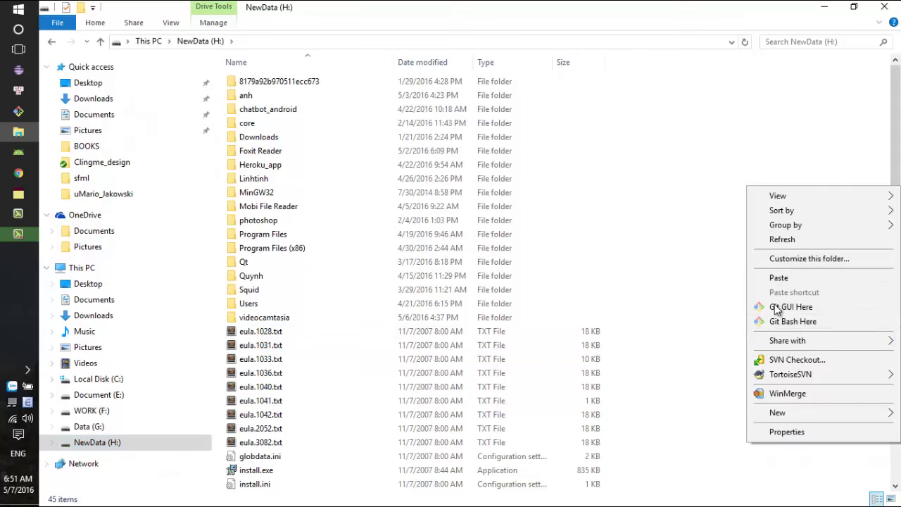
{"action": "mouse_move", "coordinate": [779, 414]}
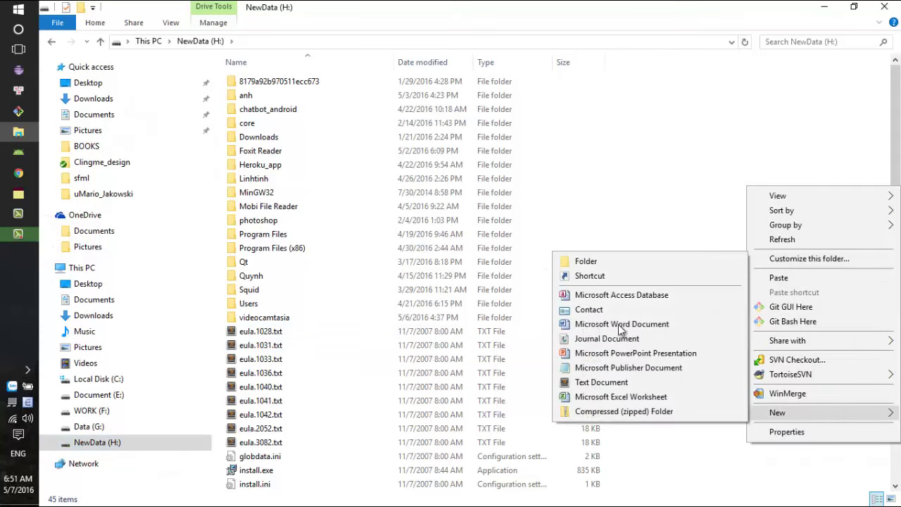
{"action": "left_click", "coordinate": [579, 262]}
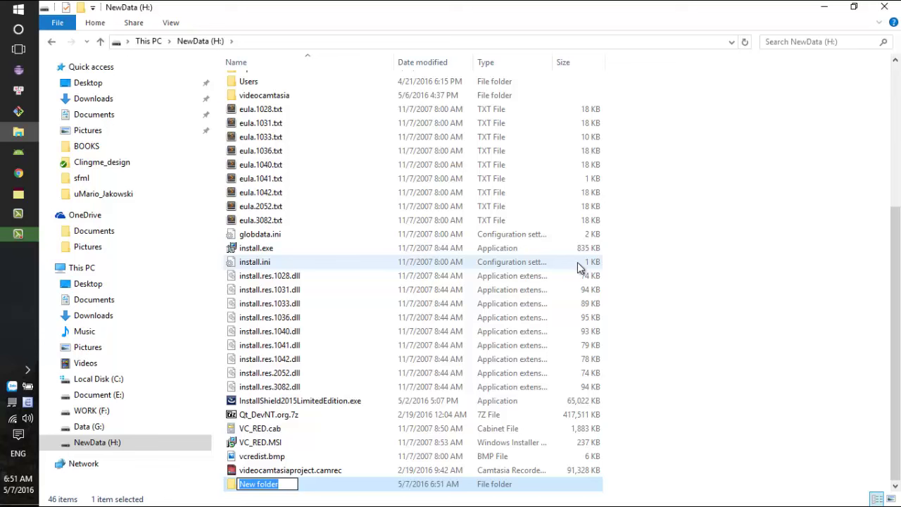
{"action": "type", "text": "Game"}
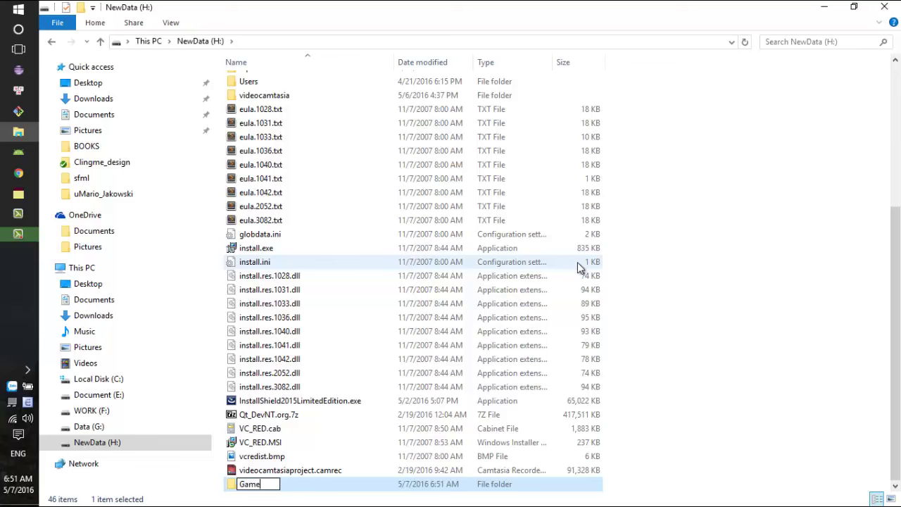
{"action": "type", "text": "Ma"}
{"action": "key", "text": "Return"}
{"action": "key", "text": "Return"}
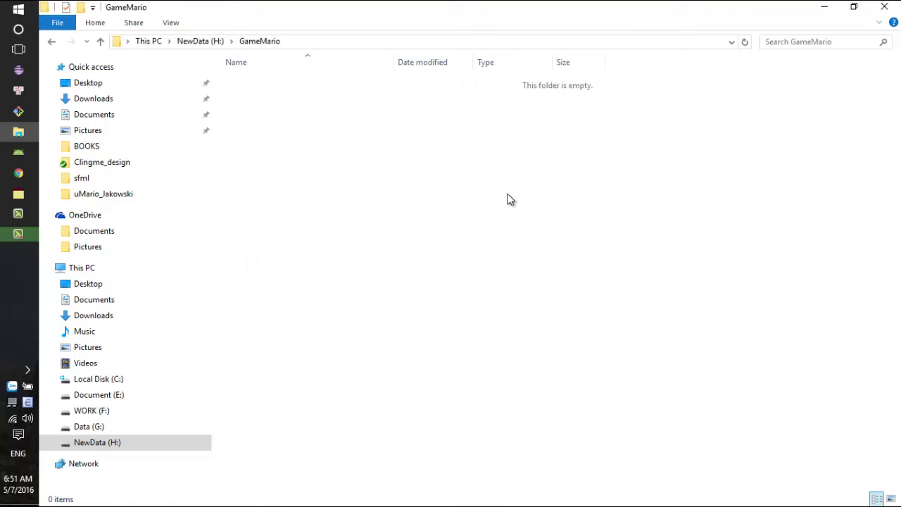
Paste uMario_Jakowski-master.zip into the GameMario folder and check the archive's contents.
{"action": "key", "text": "ctrl+v"}
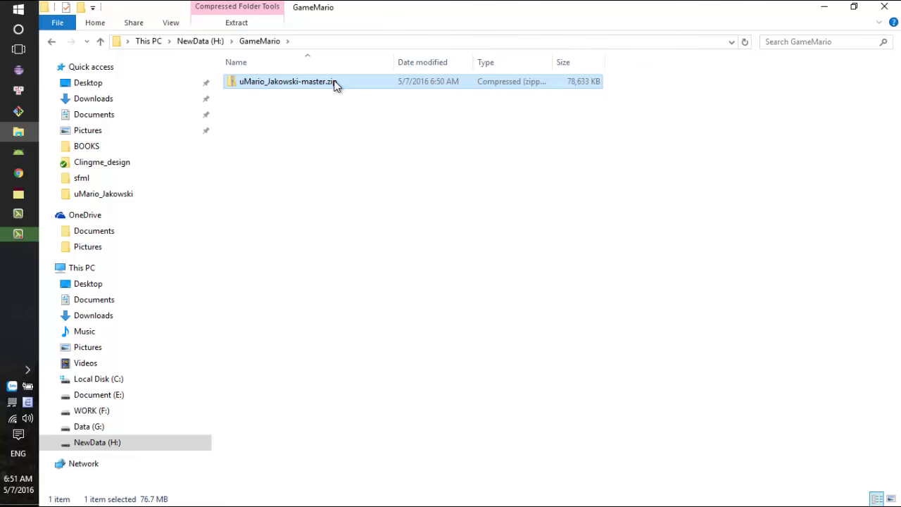
{"action": "left_click", "coordinate": [434, 200]}
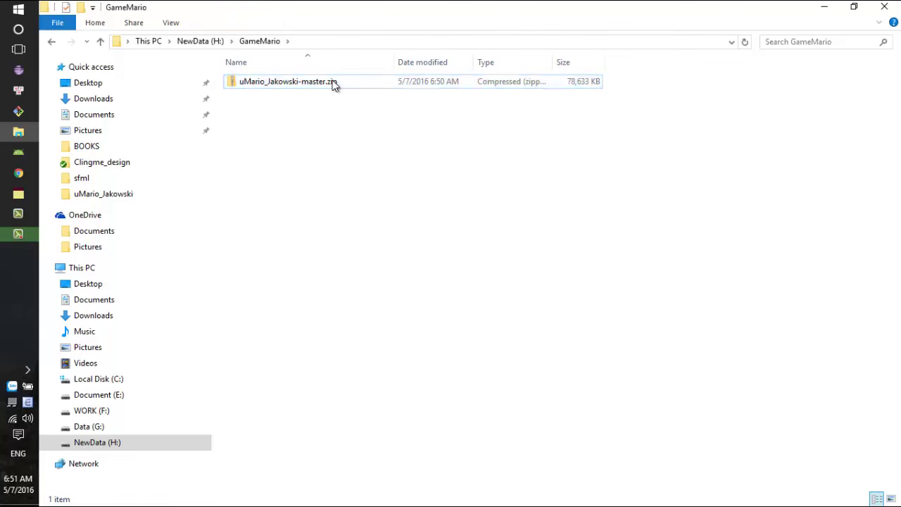
{"action": "left_click", "coordinate": [334, 83]}
{"action": "double_click", "coordinate": [335, 83]}
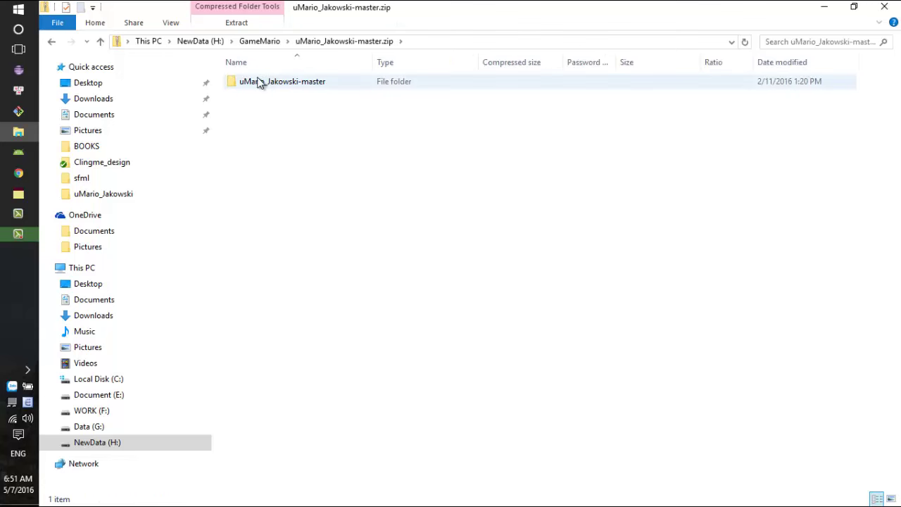
{"action": "left_click", "coordinate": [260, 42]}
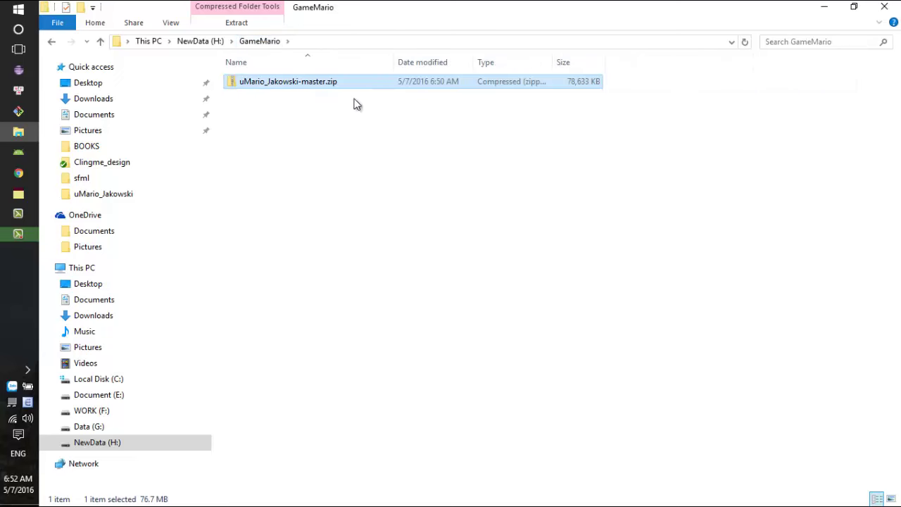
Extract uMario_Jakowski-master.zip inside the GameMario folder with 7-Zip.
{"action": "key", "text": "shift+F10"}
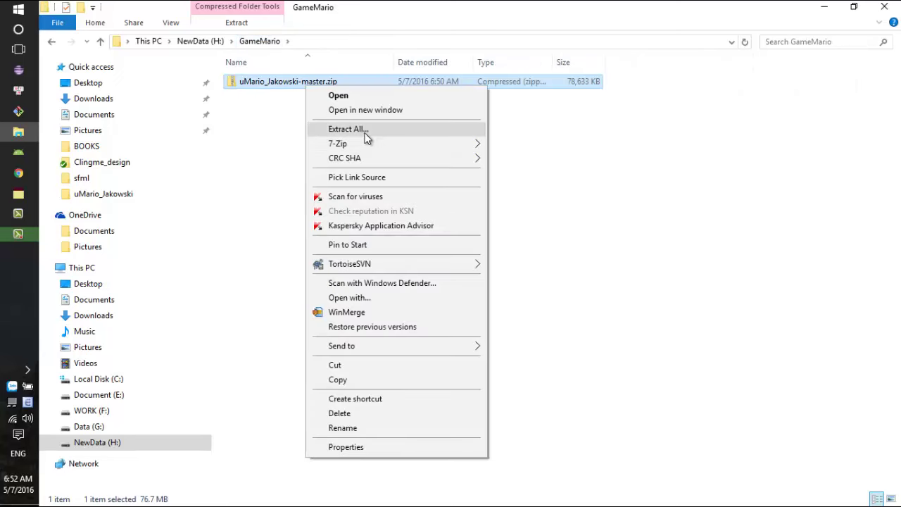
{"action": "mouse_move", "coordinate": [367, 144]}
{"action": "left_click", "coordinate": [539, 186]}
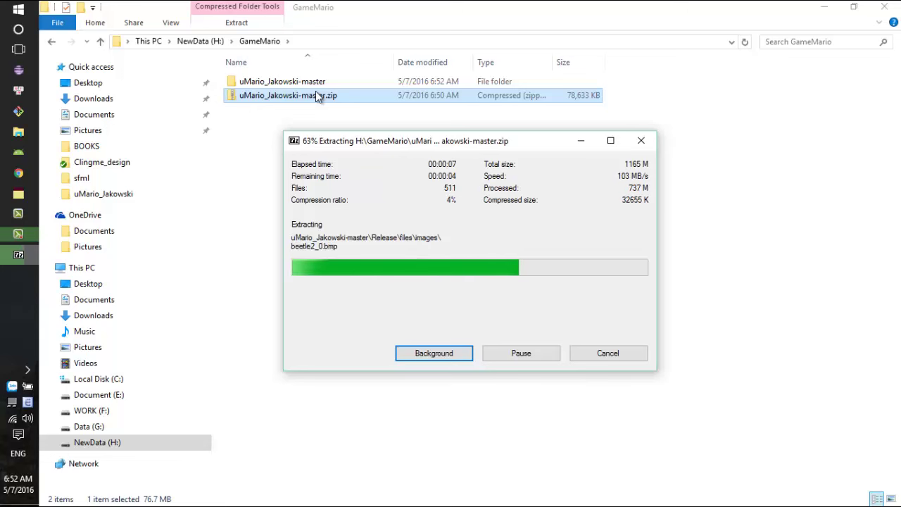
Switch to Chrome, open the SDL_image project page linked in the Facebook post, and close the GitHub repository tab.
{"action": "left_click", "coordinate": [21, 173]}
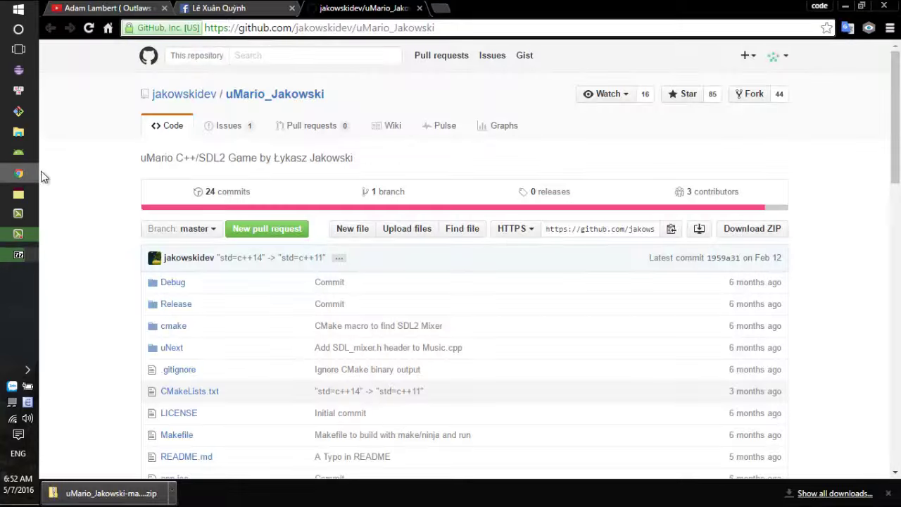
{"action": "left_click", "coordinate": [219, 7]}
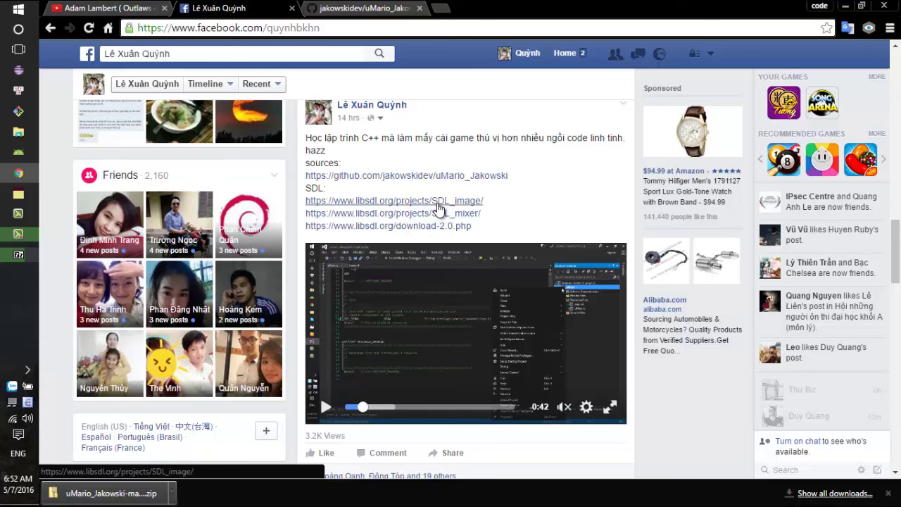
{"action": "middle_click", "coordinate": [435, 204]}
{"action": "left_click", "coordinate": [419, 7]}
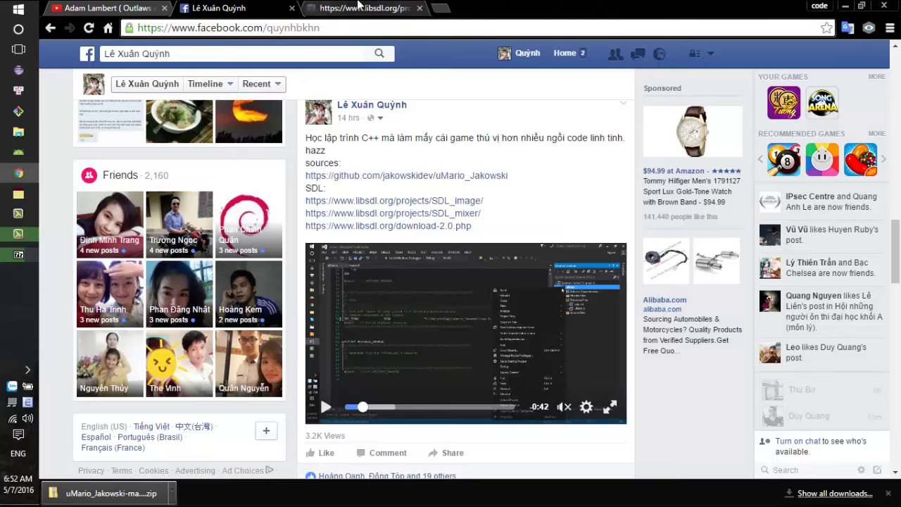
{"action": "left_click", "coordinate": [367, 7]}
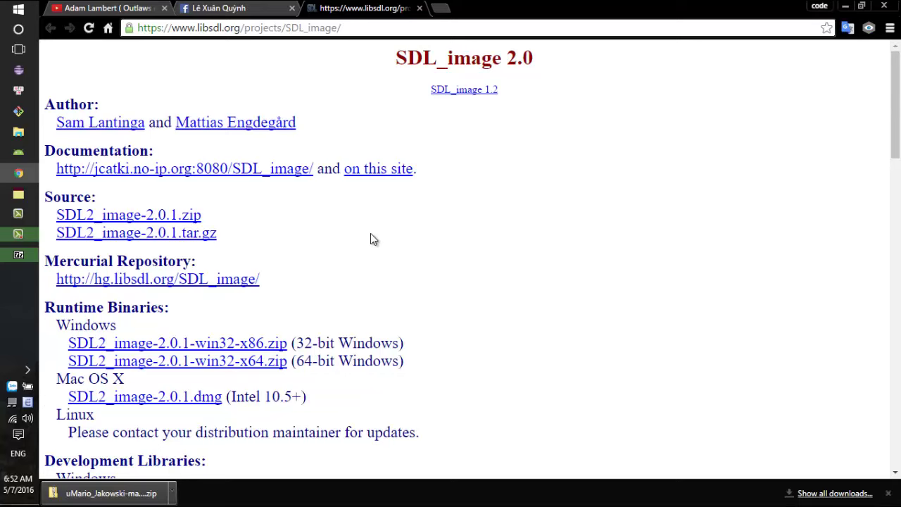
Examine the 32-bit and 64-bit Windows runtime binaries and the source archives offered for SDL_image 2.0.
{"action": "scroll", "coordinate": [376, 240], "scroll_direction": "down", "scroll_amount": 1}
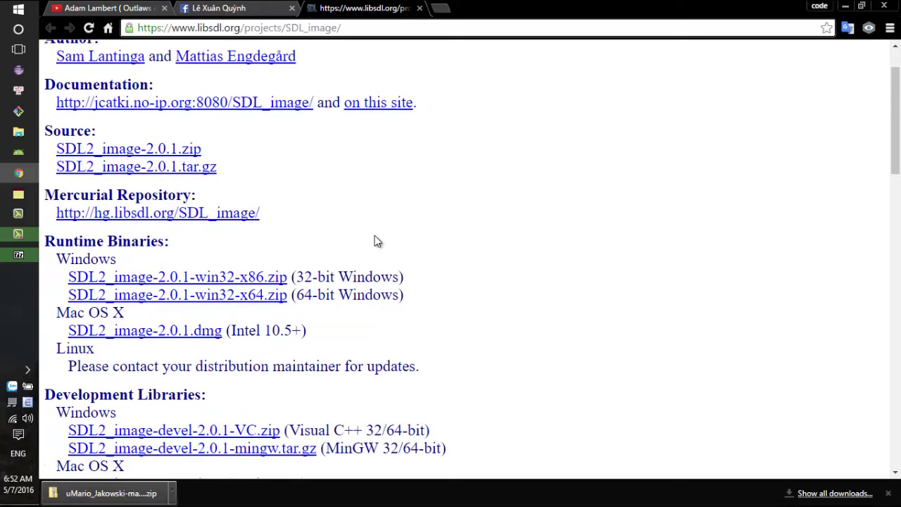
{"action": "scroll", "coordinate": [374, 241], "scroll_direction": "up", "scroll_amount": 1}
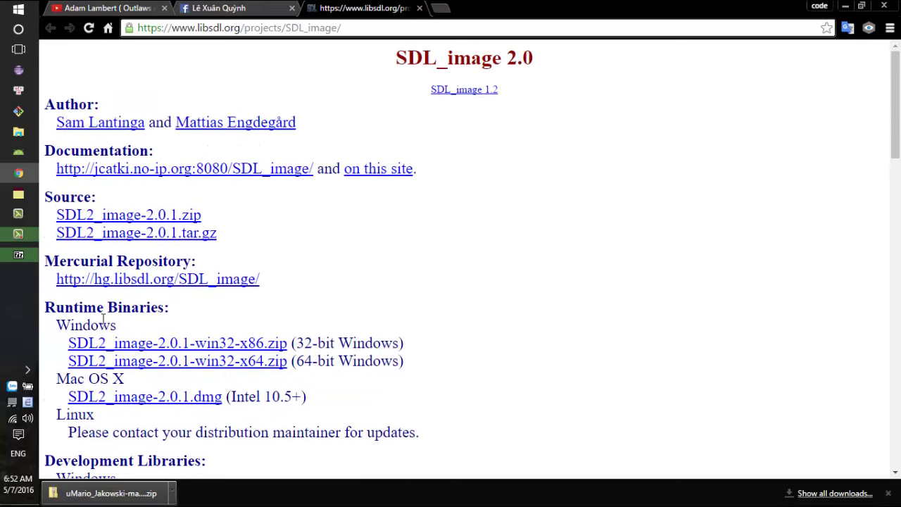
{"action": "left_click_drag", "start_coordinate": [116, 316], "coordinate": [218, 320]}
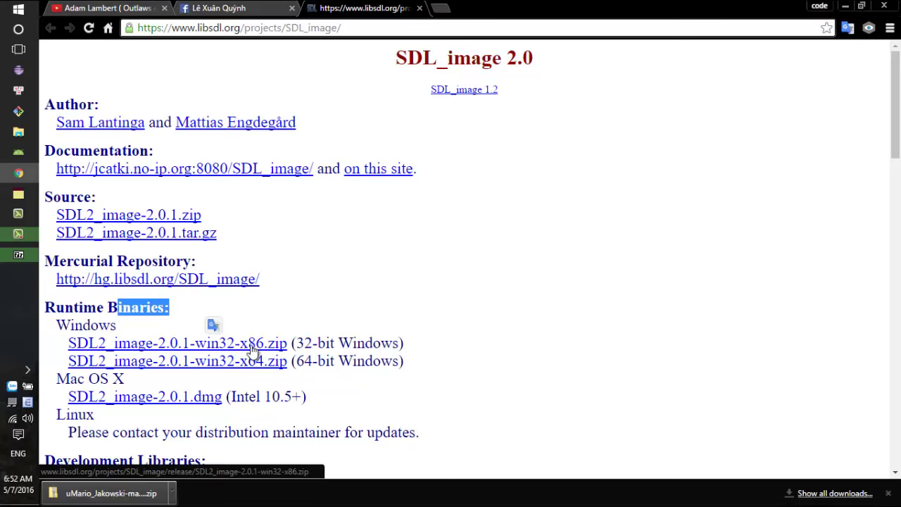
{"action": "left_click", "coordinate": [353, 346]}
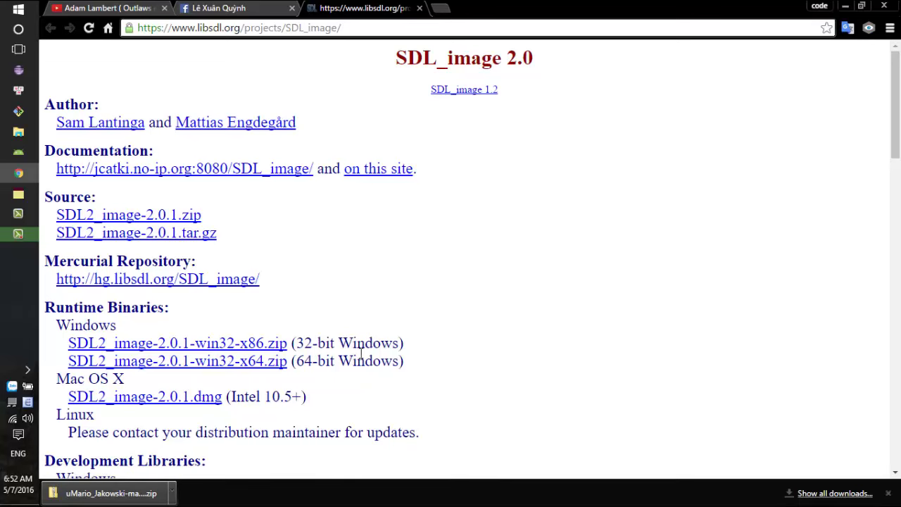
{"action": "scroll", "coordinate": [360, 354], "scroll_direction": "down", "scroll_amount": 1}
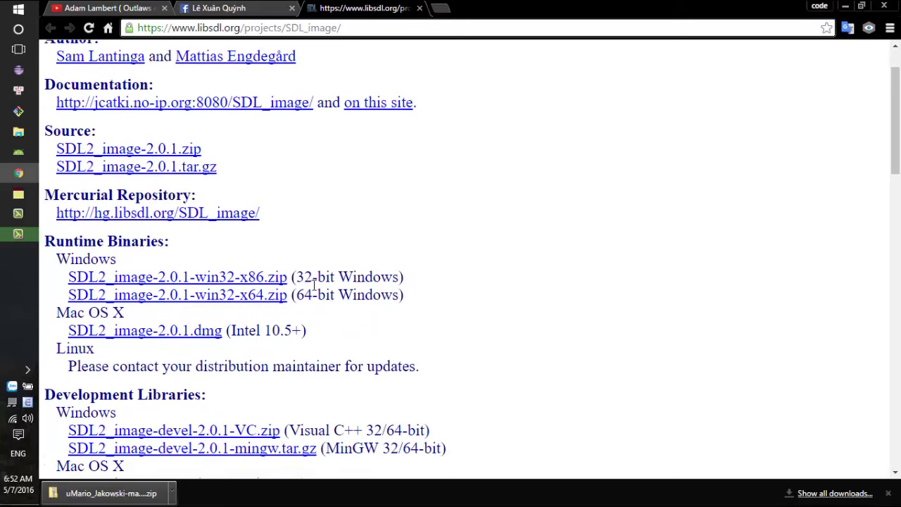
{"action": "left_click_drag", "start_coordinate": [296, 278], "coordinate": [395, 280]}
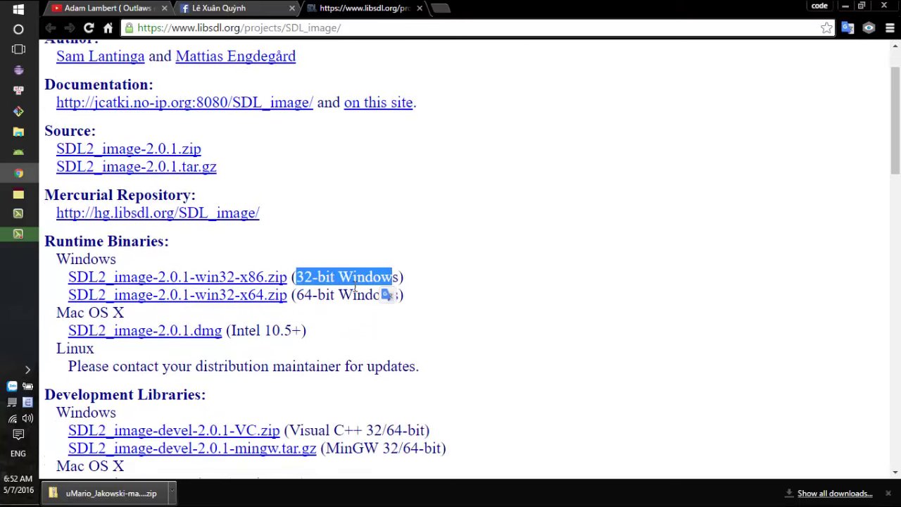
{"action": "left_click_drag", "start_coordinate": [296, 296], "coordinate": [354, 296]}
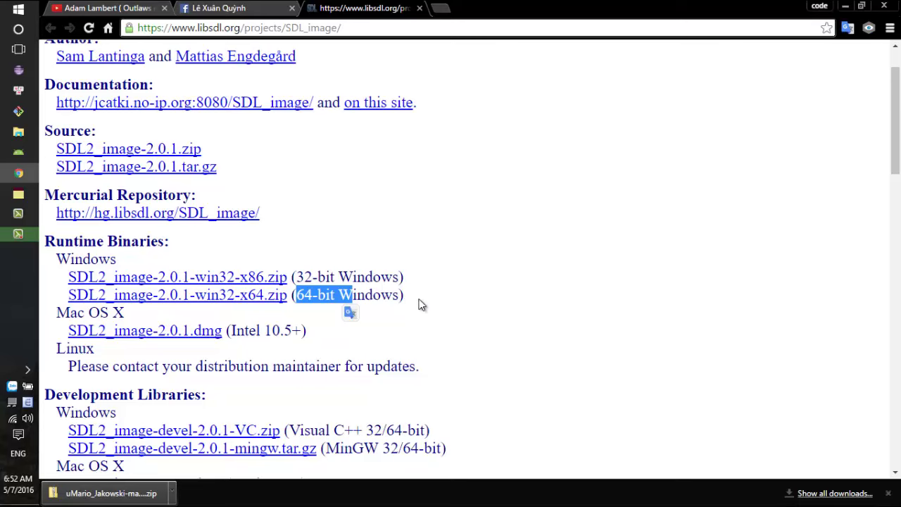
{"action": "scroll", "coordinate": [412, 307], "scroll_direction": "up", "scroll_amount": 1}
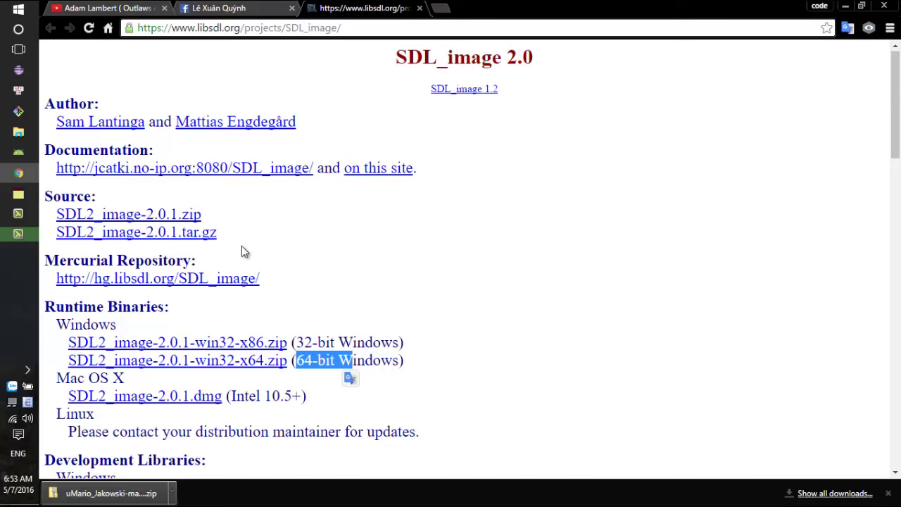
{"action": "left_click_drag", "start_coordinate": [219, 241], "coordinate": [182, 243]}
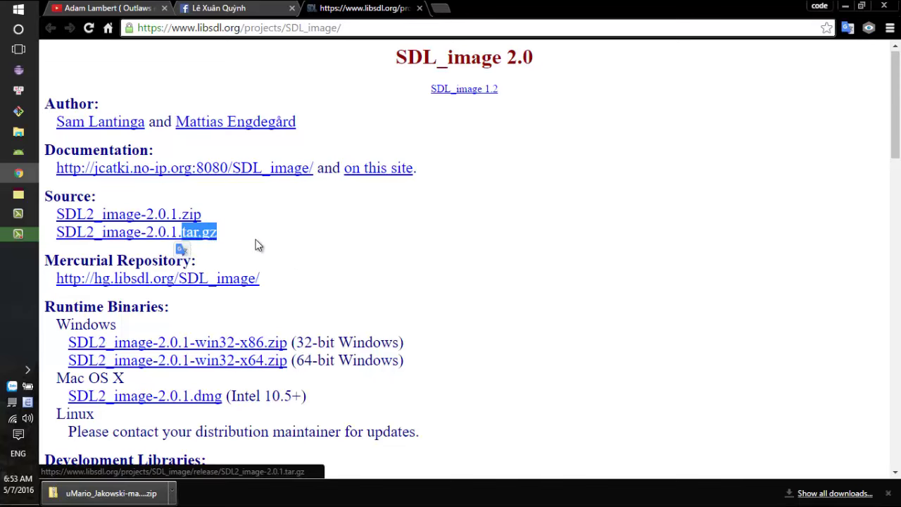
{"action": "left_click", "coordinate": [285, 244]}
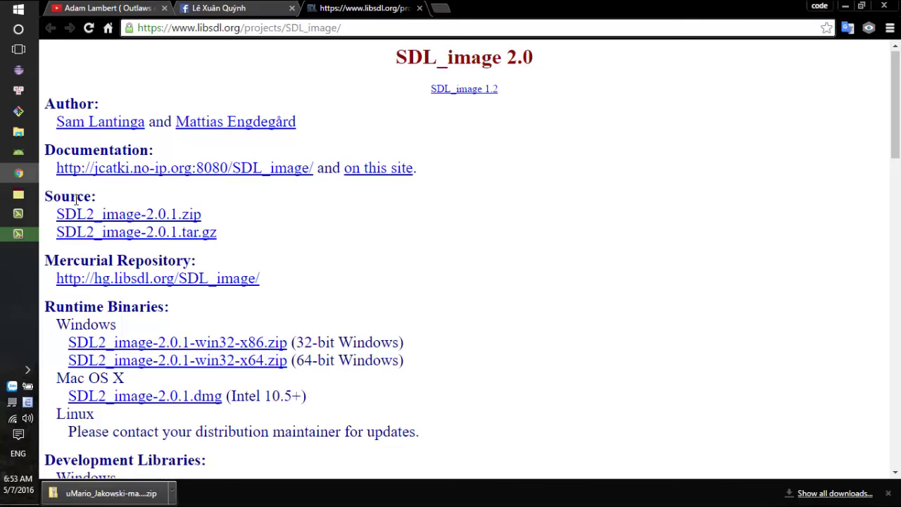
Examine the Development Libraries section of the SDL_image page for the Windows packages.
{"action": "scroll", "coordinate": [312, 224], "scroll_direction": "down", "scroll_amount": 2}
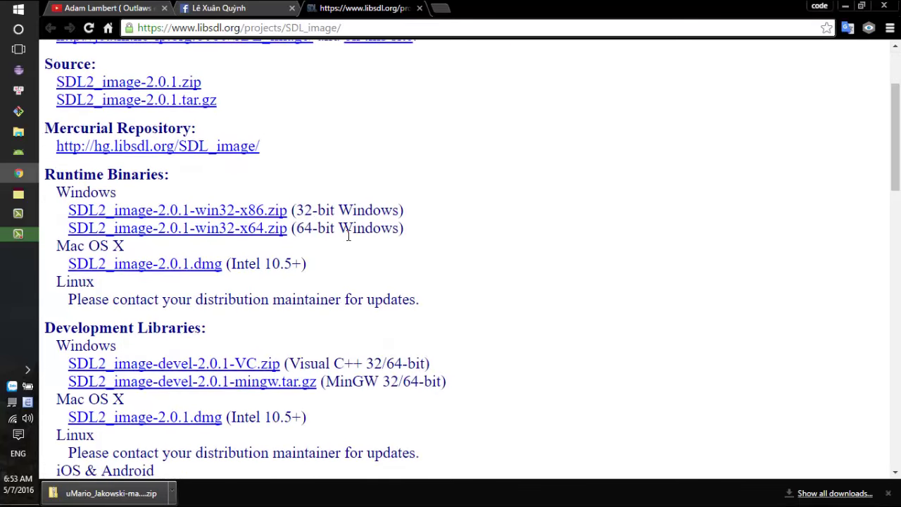
{"action": "scroll", "coordinate": [347, 235], "scroll_direction": "down", "scroll_amount": 2}
{"action": "scroll", "coordinate": [348, 238], "scroll_direction": "up", "scroll_amount": 1}
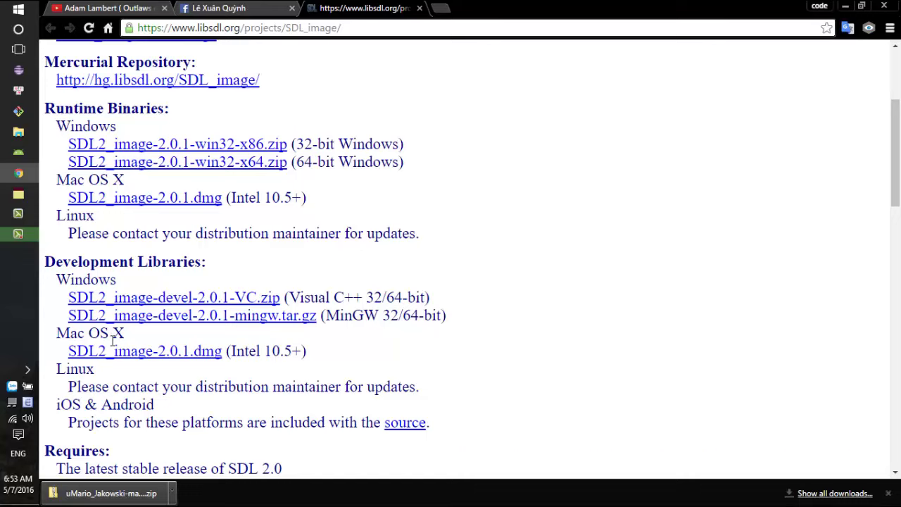
{"action": "scroll", "coordinate": [112, 341], "scroll_direction": "down", "scroll_amount": 2}
{"action": "scroll", "coordinate": [165, 330], "scroll_direction": "up", "scroll_amount": 2}
{"action": "left_click_drag", "start_coordinate": [135, 263], "coordinate": [242, 261]}
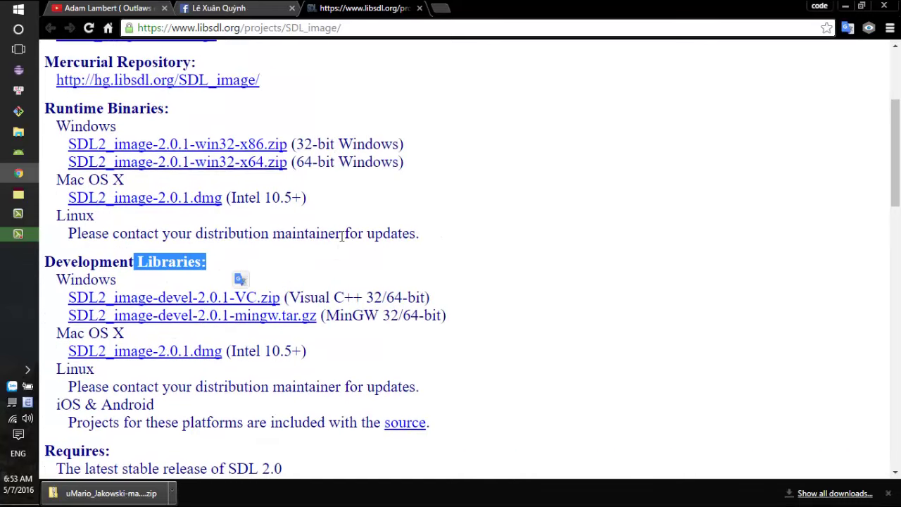
Examine the Visual C++ and MinGW packages offered for Windows under SDL_image's Development Libraries.
{"action": "left_click", "coordinate": [342, 237]}
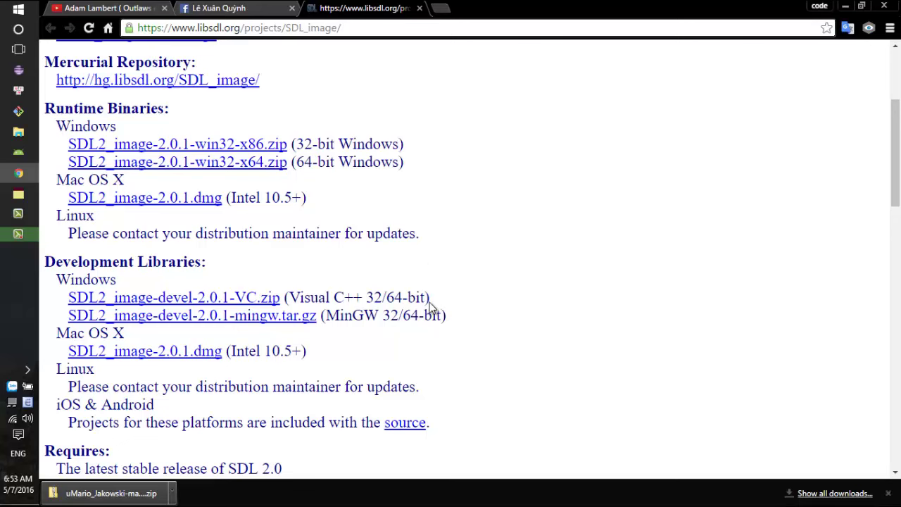
{"action": "left_click_drag", "start_coordinate": [80, 262], "coordinate": [242, 262]}
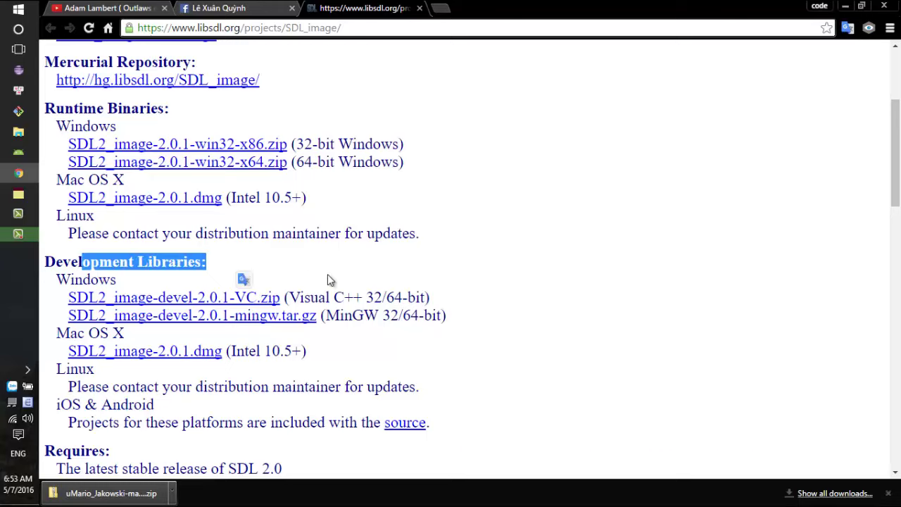
{"action": "scroll", "coordinate": [209, 233], "scroll_direction": "down", "scroll_amount": 2}
{"action": "left_click", "coordinate": [100, 143]}
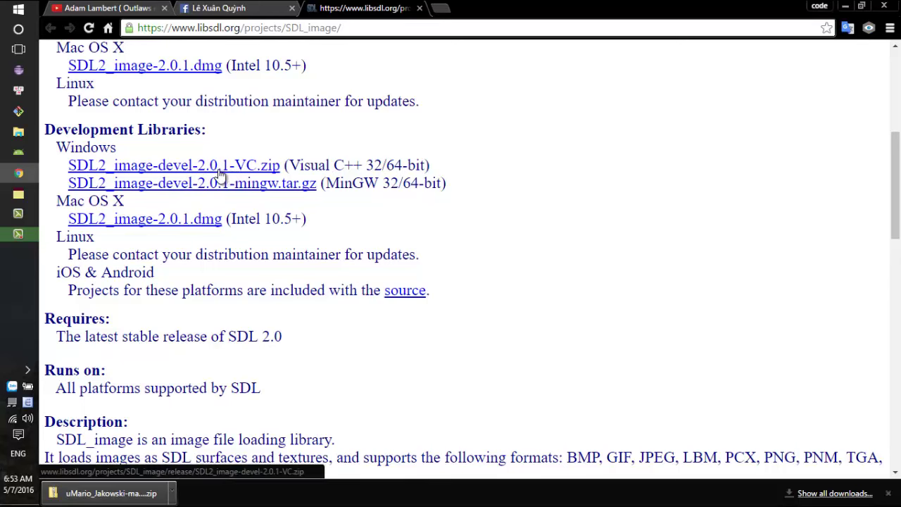
{"action": "left_click_drag", "start_coordinate": [289, 165], "coordinate": [450, 171]}
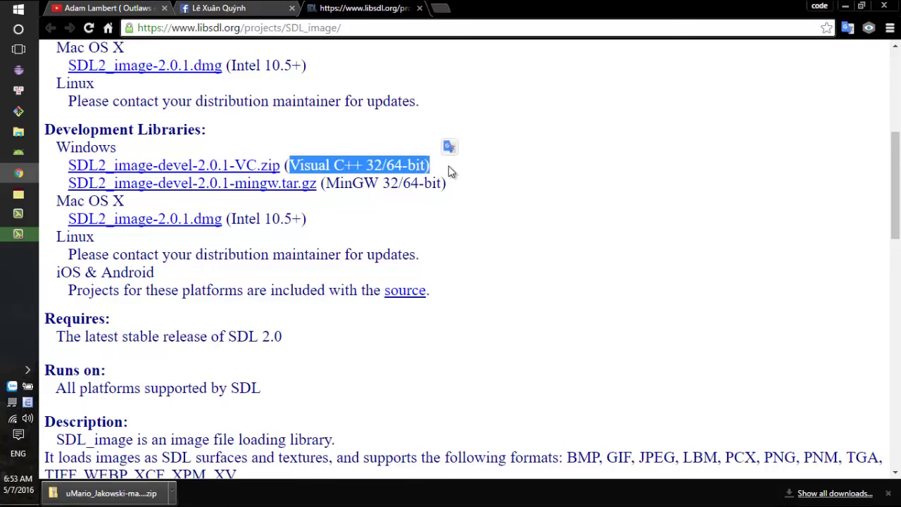
{"action": "left_click", "coordinate": [345, 183]}
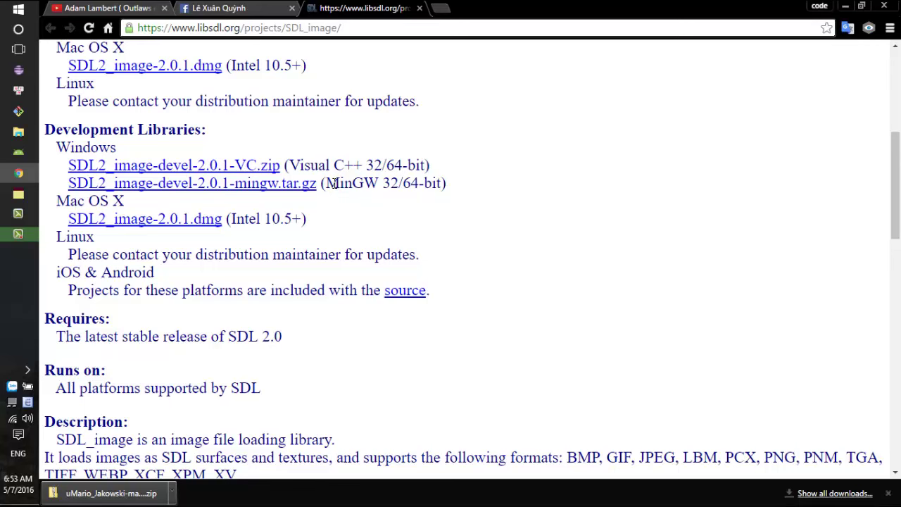
{"action": "left_click_drag", "start_coordinate": [334, 183], "coordinate": [451, 187]}
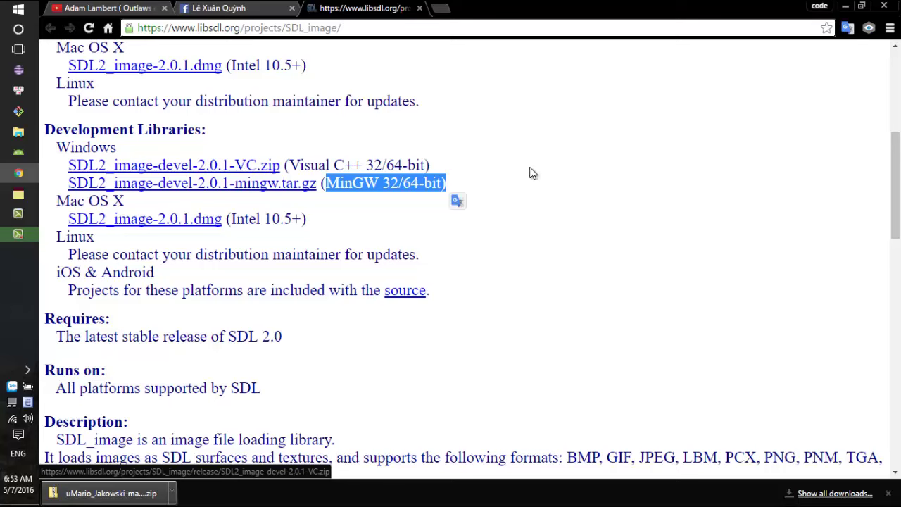
Open the SDL_mixer project page from the Facebook post in a new tab and find its Development Libraries section.
{"action": "left_click", "coordinate": [223, 7]}
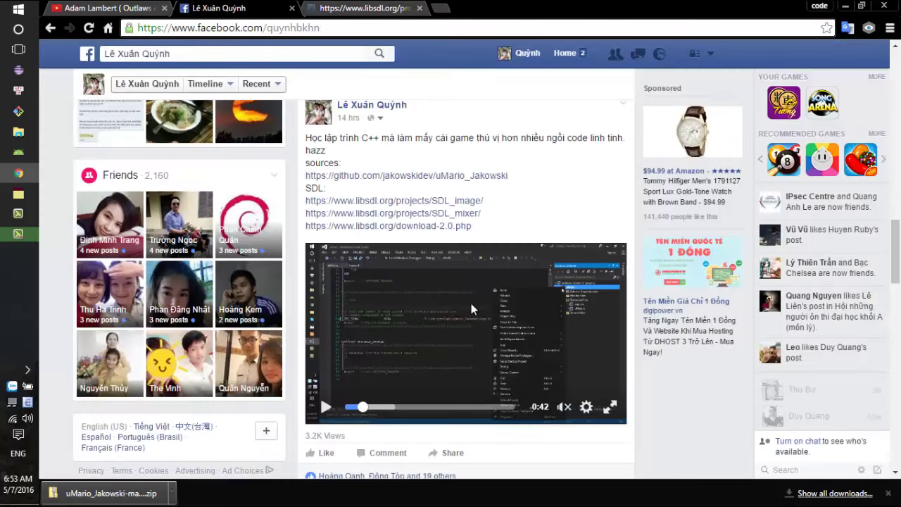
{"action": "middle_click", "coordinate": [431, 213]}
{"action": "left_click", "coordinate": [492, 8]}
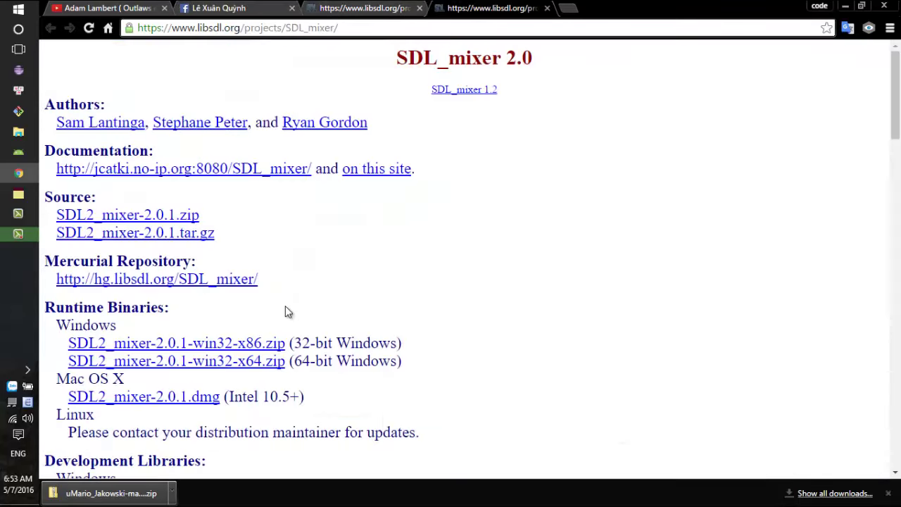
{"action": "scroll", "coordinate": [283, 312], "scroll_direction": "down", "scroll_amount": 3}
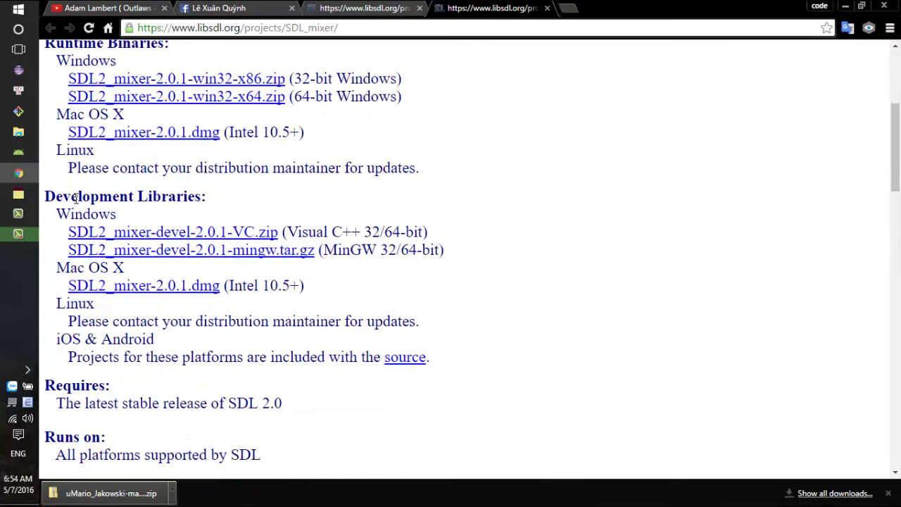
{"action": "left_click_drag", "start_coordinate": [76, 198], "coordinate": [206, 198]}
Open the SDL download-2.0.php page from the Facebook post in a new tab and find the SDL2-devel-2.0.4-VC.zip package.
{"action": "left_click", "coordinate": [224, 7]}
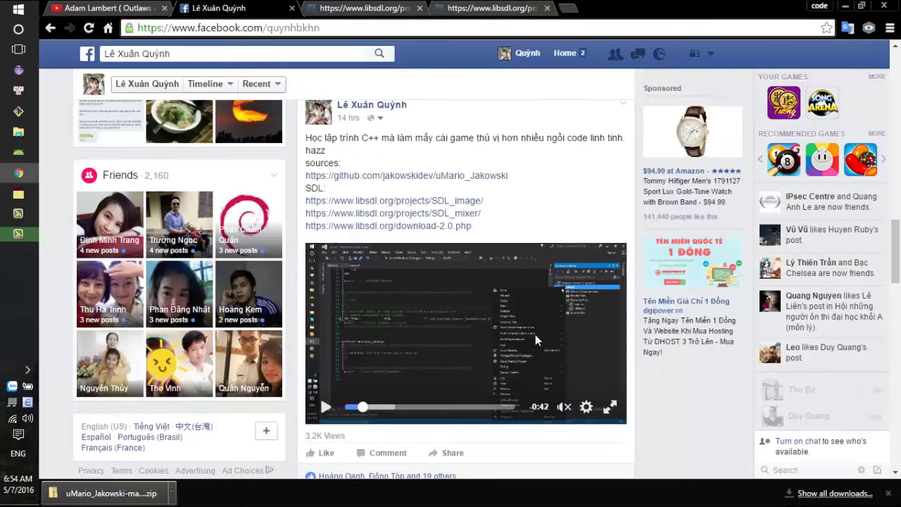
{"action": "middle_click", "coordinate": [416, 226]}
{"action": "left_click", "coordinate": [619, 8]}
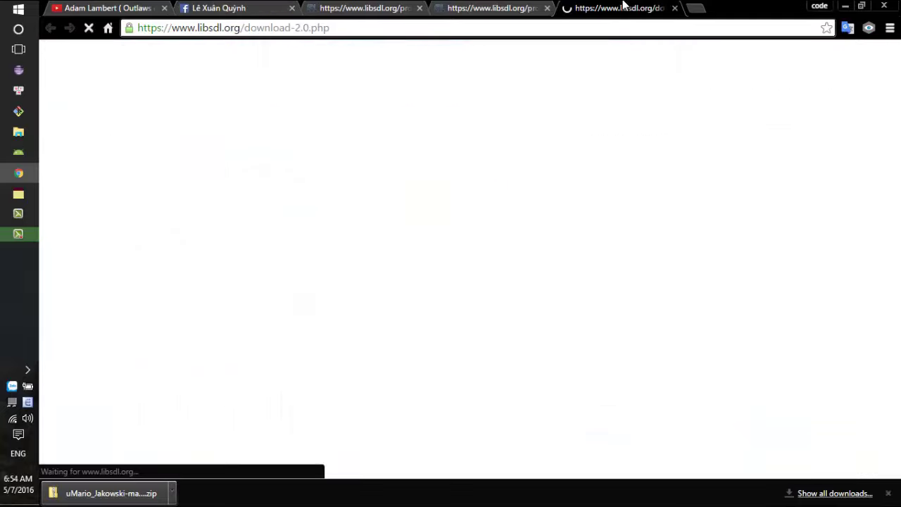
{"action": "scroll", "coordinate": [444, 301], "scroll_direction": "down", "scroll_amount": 4}
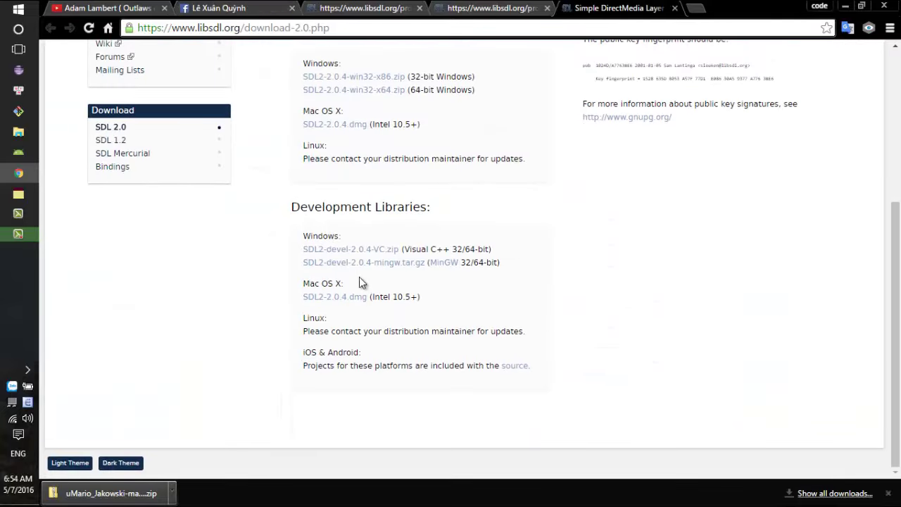
{"action": "left_click_drag", "start_coordinate": [498, 249], "coordinate": [288, 250]}
{"action": "left_click", "coordinate": [519, 230]}
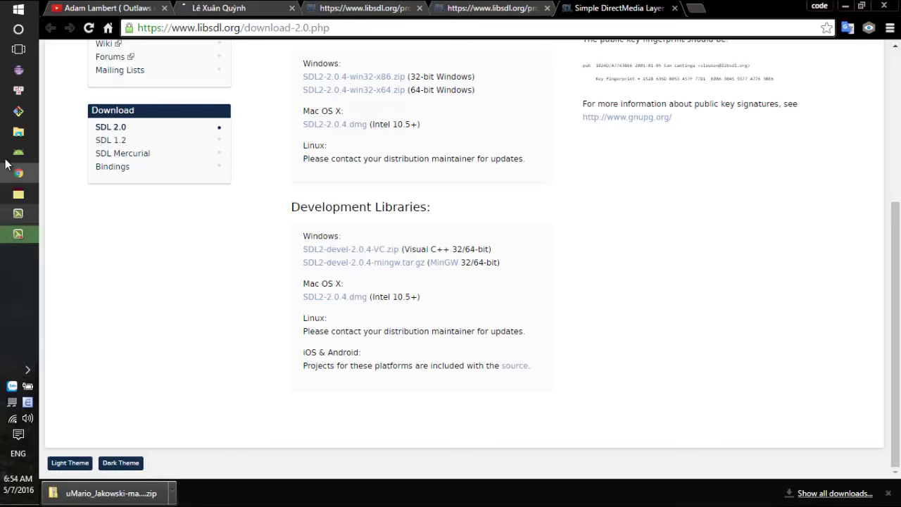
Switch to File Explorer, restore the GameMario window to a smaller size, and open the BOOKS folder in a second, maximized window.
{"action": "left_click", "coordinate": [19, 132]}
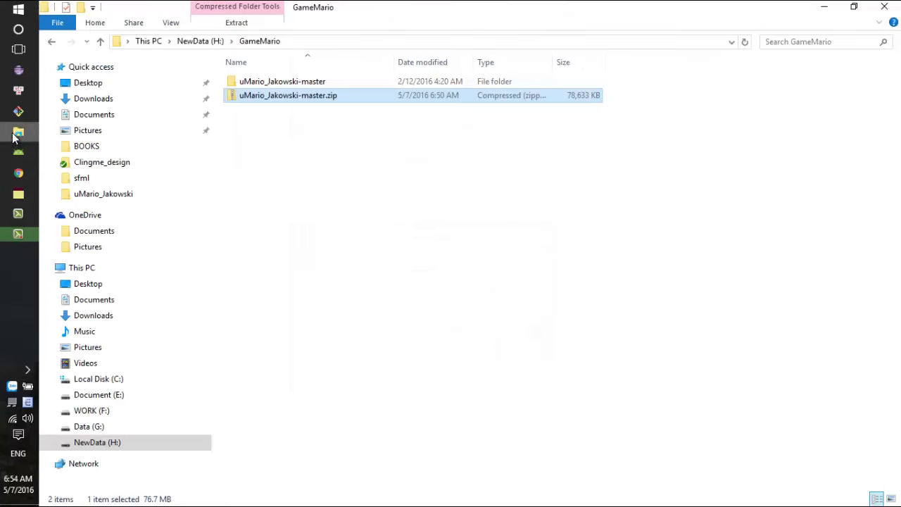
{"action": "double_click", "coordinate": [374, 3]}
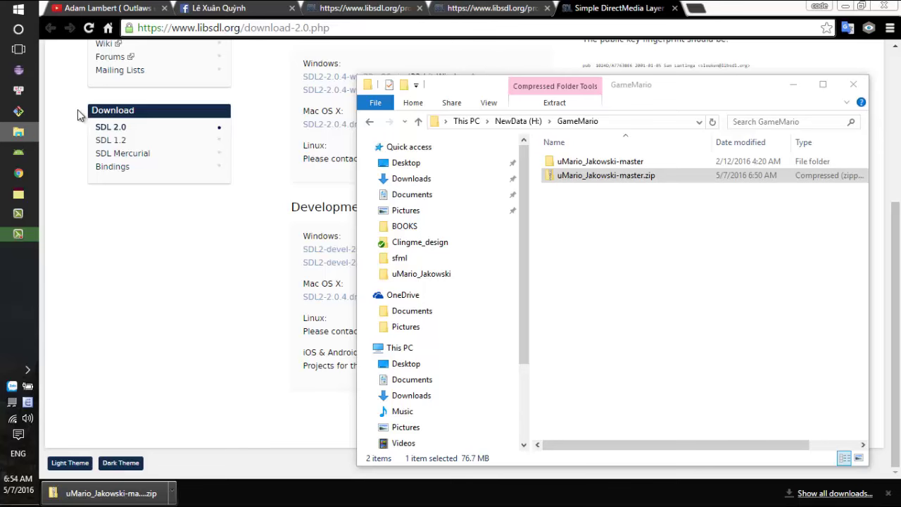
{"action": "right_click", "coordinate": [18, 132]}
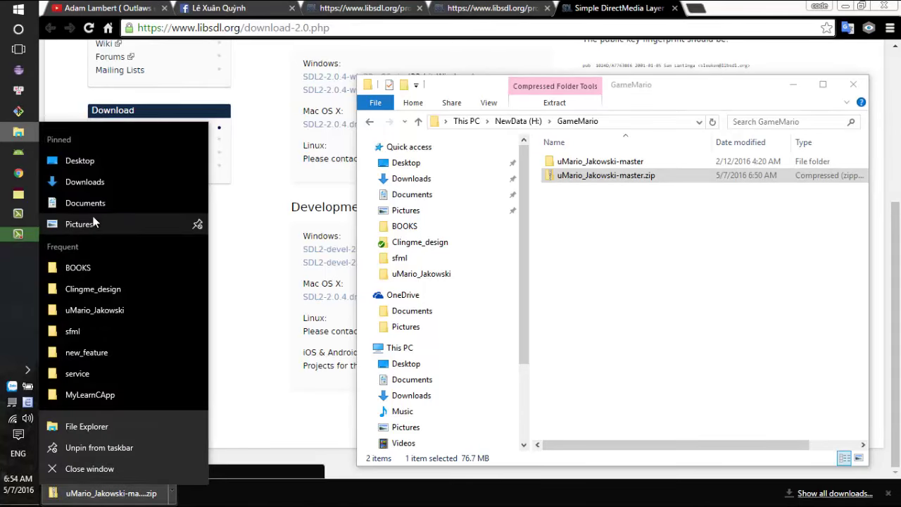
{"action": "left_click", "coordinate": [85, 267]}
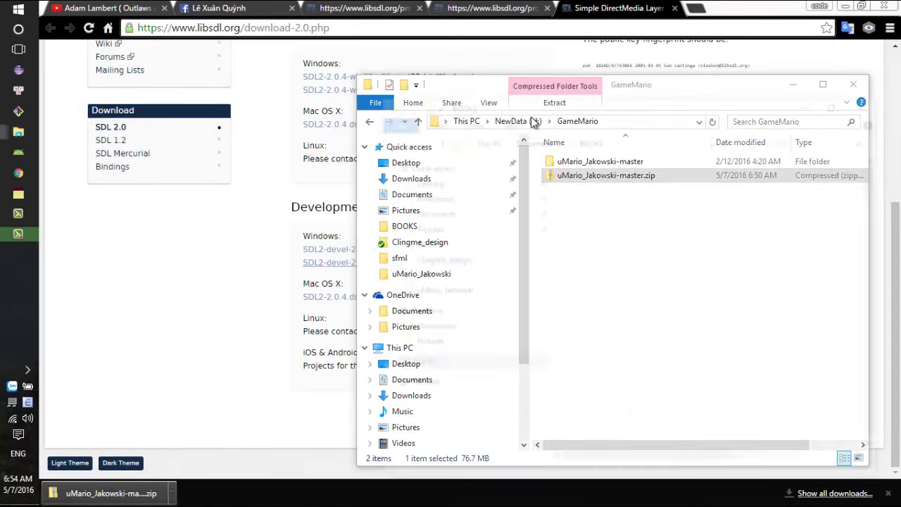
{"action": "left_click_drag", "start_coordinate": [564, 119], "coordinate": [280, 68]}
{"action": "double_click", "coordinate": [280, 68]}
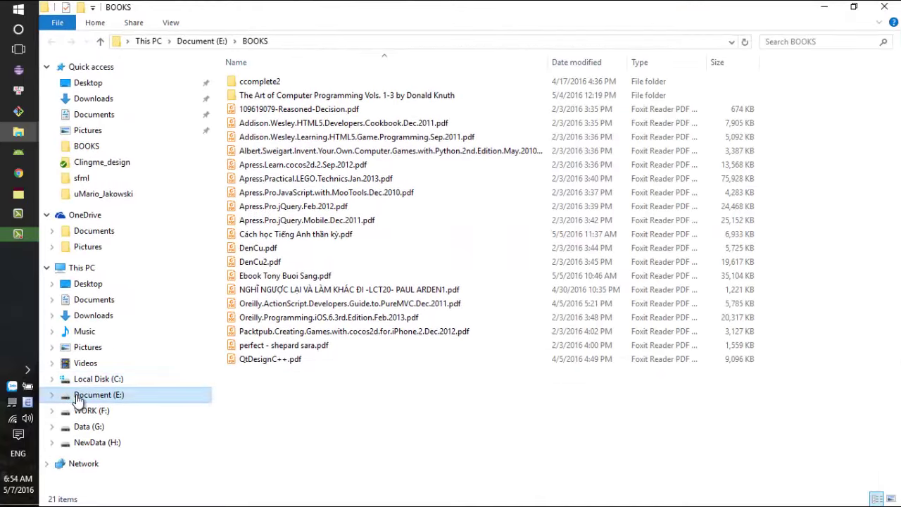
Look through the folders on the Data (G:) drive for the SDL files.
{"action": "left_click", "coordinate": [88, 427]}
{"action": "left_click", "coordinate": [278, 248]}
{"action": "scroll", "coordinate": [292, 349], "scroll_direction": "down", "scroll_amount": 2}
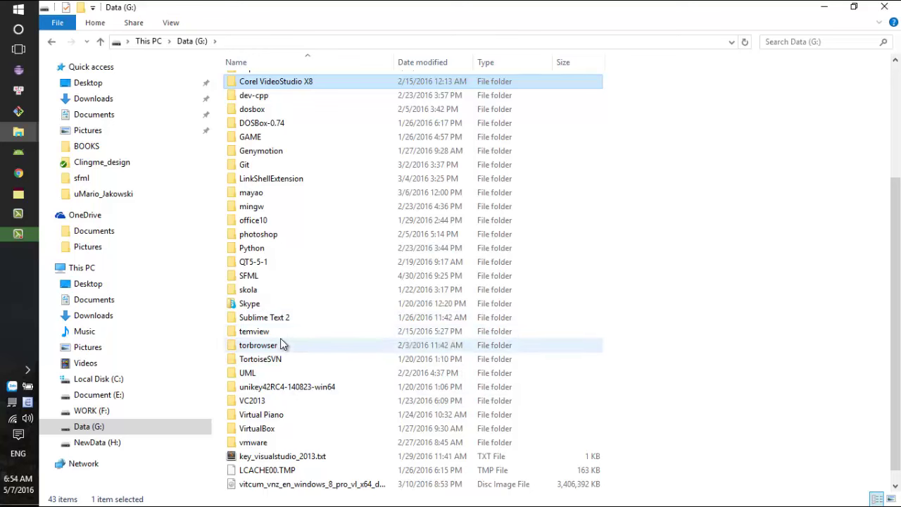
{"action": "scroll", "coordinate": [302, 409], "scroll_direction": "up", "scroll_amount": 4}
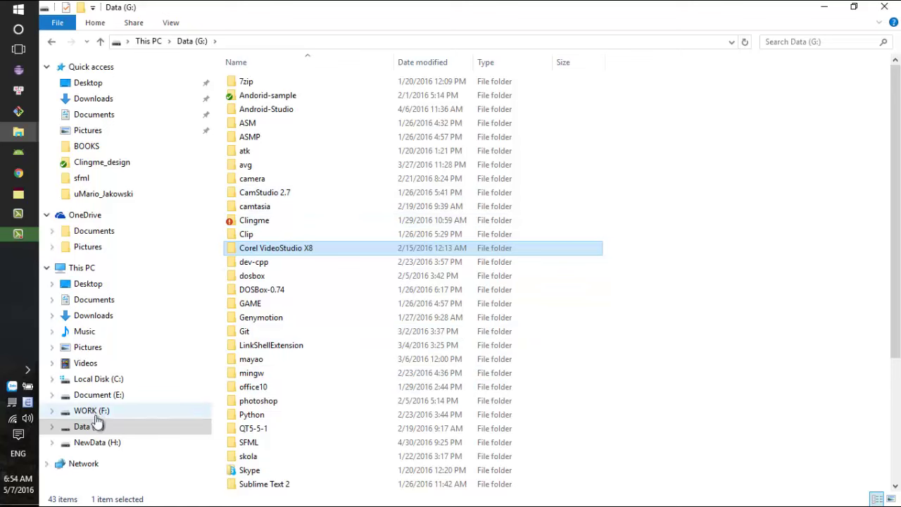
{"action": "left_click", "coordinate": [295, 280]}
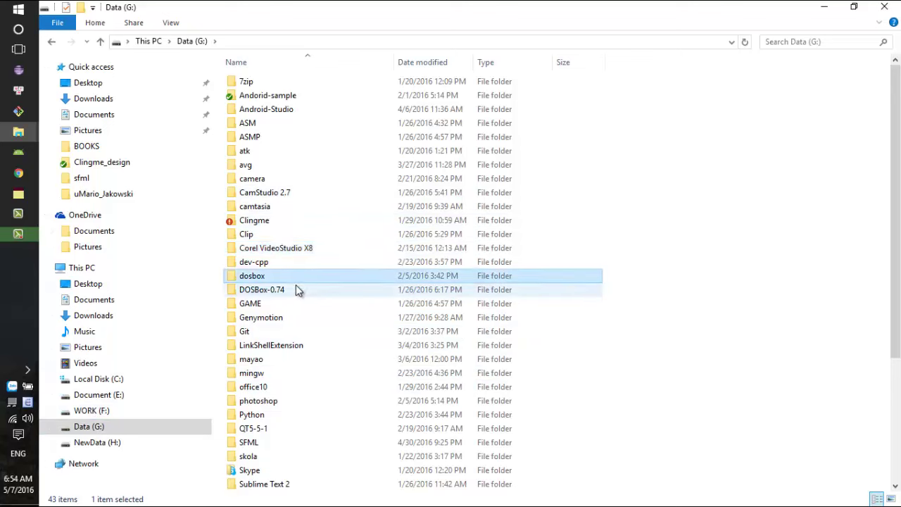
{"action": "key", "text": "Down"}
{"action": "key", "text": "Down"}
{"action": "scroll", "coordinate": [331, 331], "scroll_direction": "down", "scroll_amount": 2}
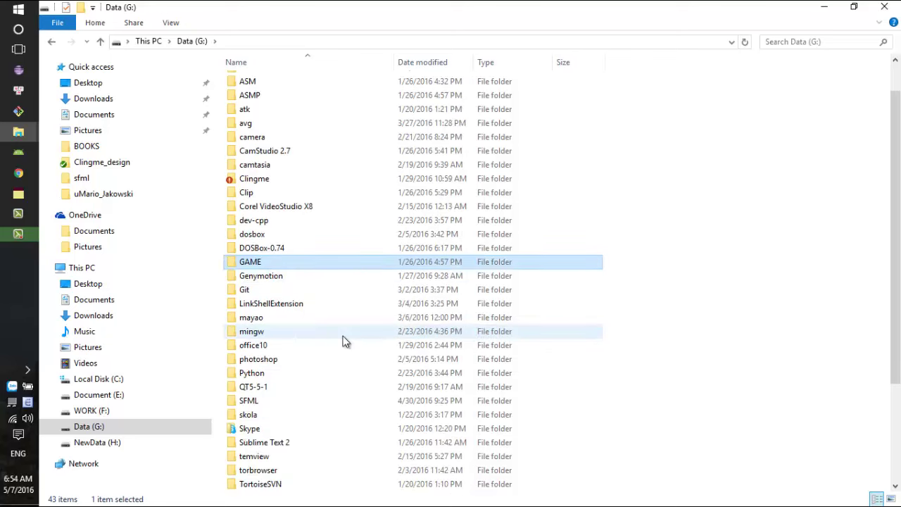
{"action": "scroll", "coordinate": [317, 303], "scroll_direction": "down", "scroll_amount": 2}
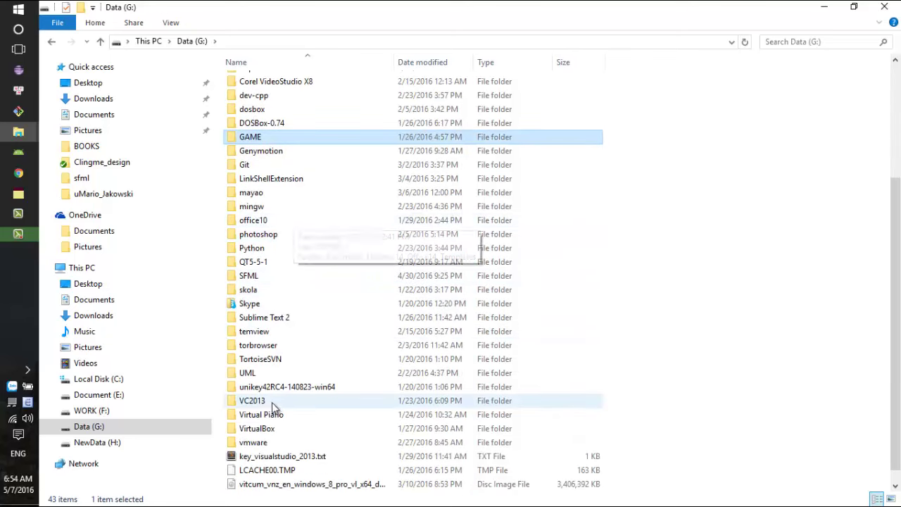
Open the MyLearnCApp folder on the WORK (F:) drive.
{"action": "left_click", "coordinate": [92, 414]}
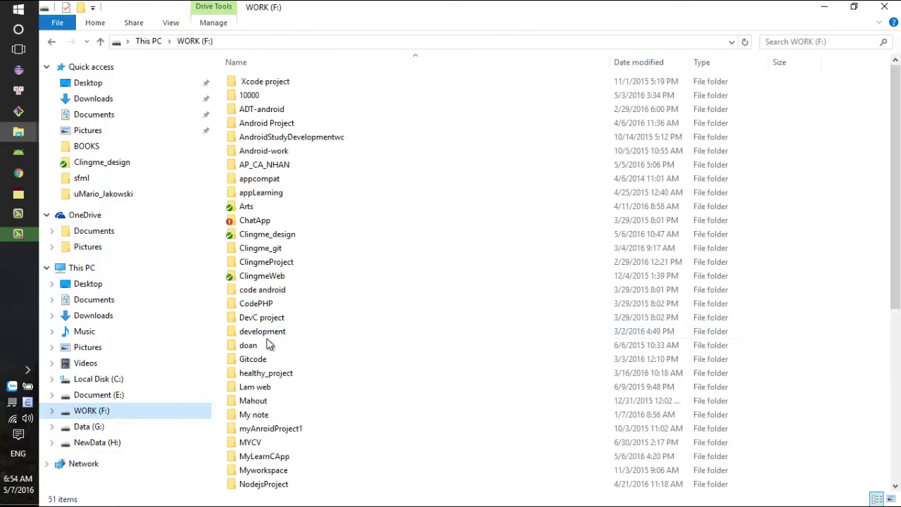
{"action": "scroll", "coordinate": [282, 338], "scroll_direction": "down", "scroll_amount": 5}
{"action": "left_click", "coordinate": [294, 373]}
{"action": "key", "text": "l"}
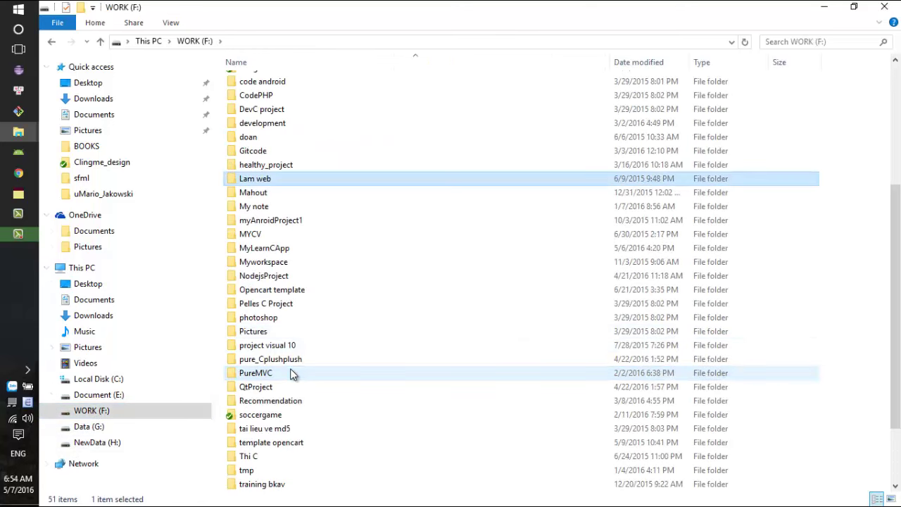
{"action": "scroll", "coordinate": [338, 352], "scroll_direction": "down", "scroll_amount": 1}
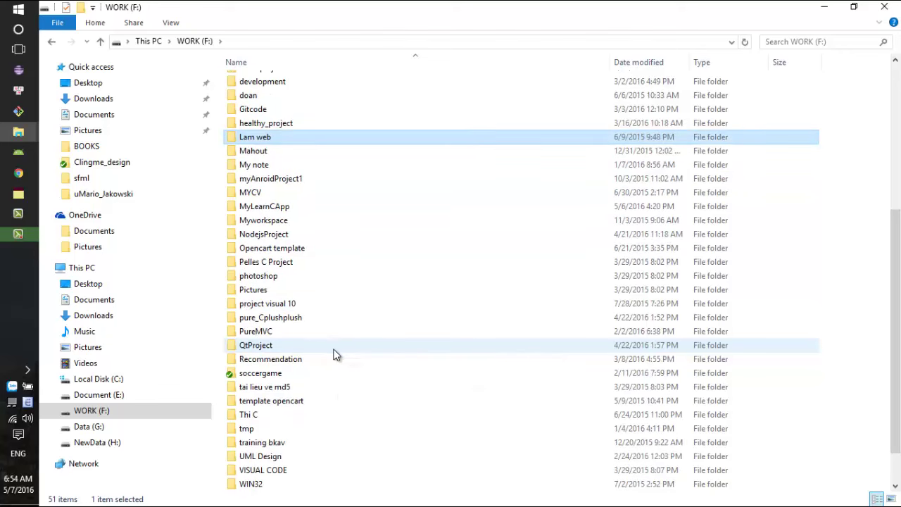
{"action": "double_click", "coordinate": [272, 204]}
Restore the MyLearnCApp window to a smaller size, close Chrome's downloads bar, and bring both File Explorer windows back in front.
{"action": "left_click", "coordinate": [854, 7]}
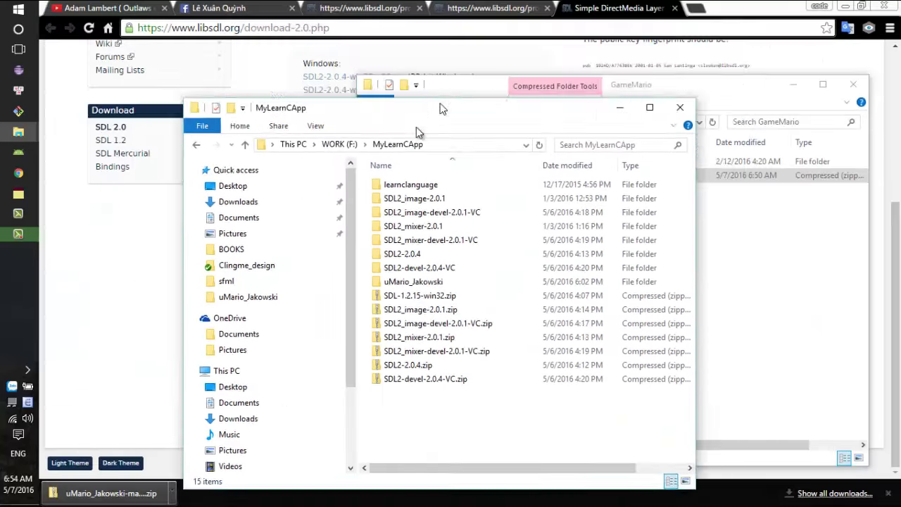
{"action": "left_click_drag", "start_coordinate": [414, 128], "coordinate": [357, 66]}
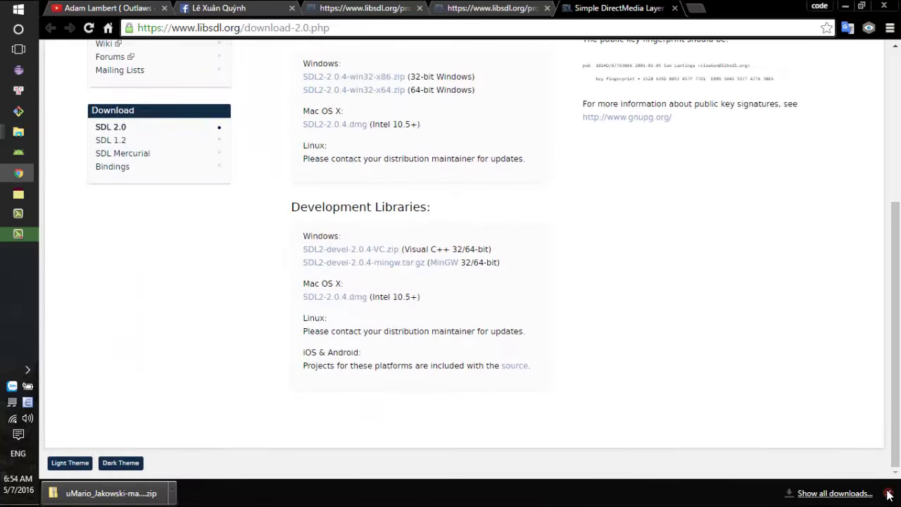
{"action": "left_click", "coordinate": [18, 173]}
{"action": "mouse_move", "coordinate": [18, 134]}
{"action": "left_click", "coordinate": [60, 120]}
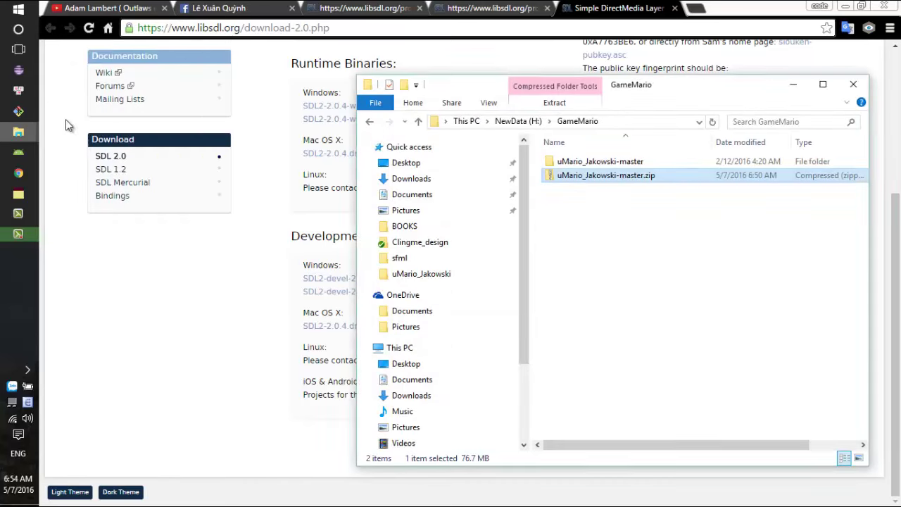
{"action": "left_click", "coordinate": [110, 177]}
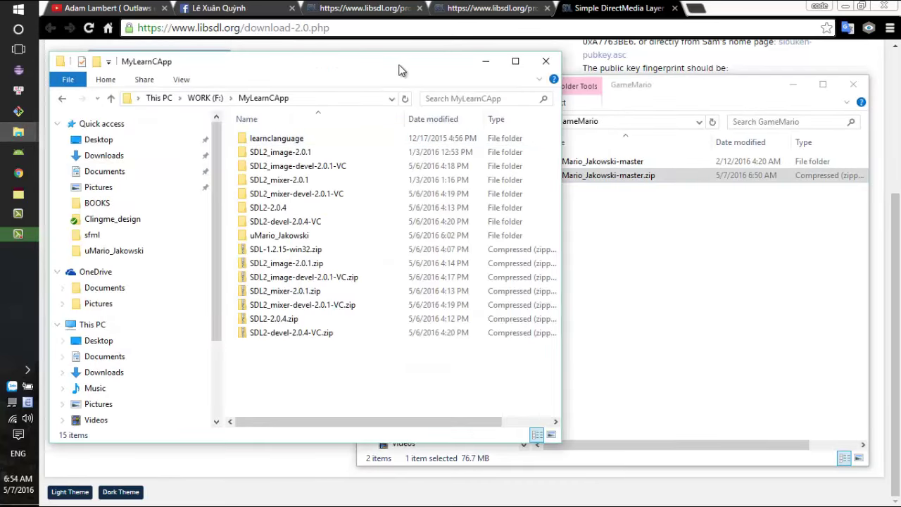
Arrange the MyLearnCApp and GameMario windows side by side so both file lists can be seen.
{"action": "left_click_drag", "start_coordinate": [405, 69], "coordinate": [368, 67]}
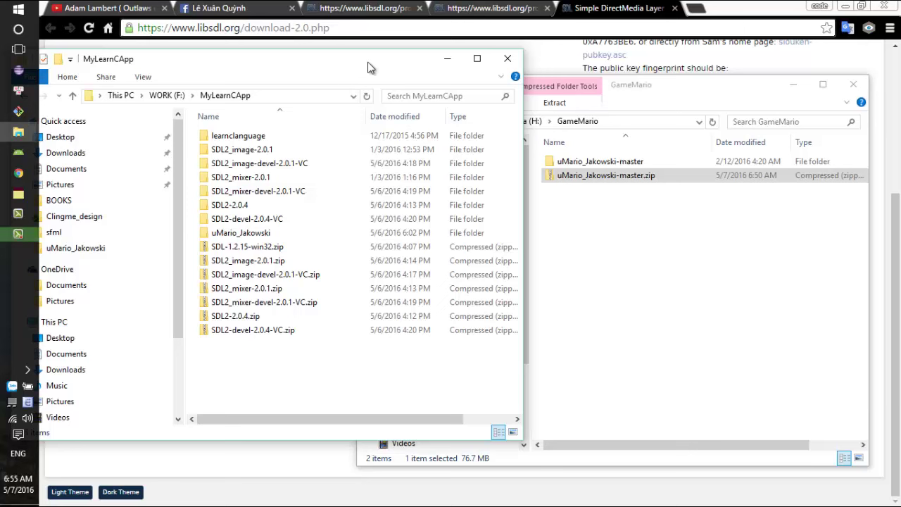
{"action": "left_click_drag", "start_coordinate": [368, 62], "coordinate": [374, 59]}
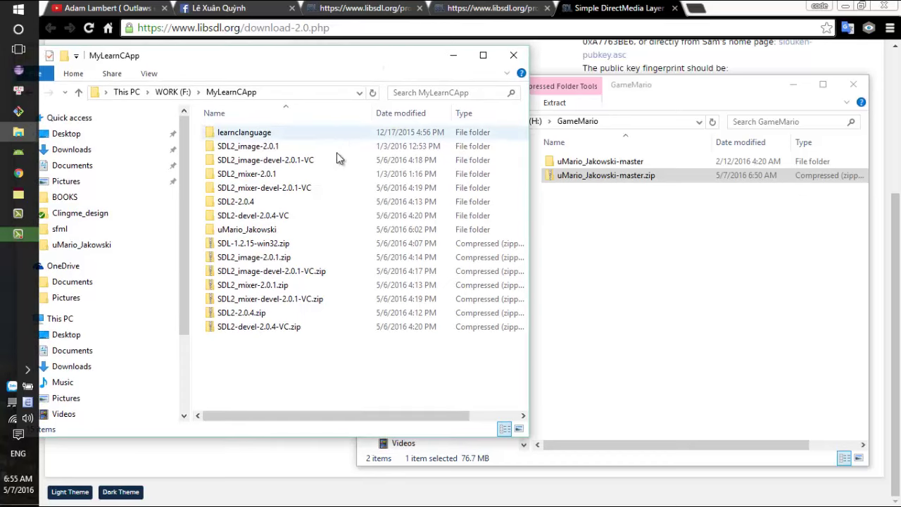
{"action": "left_click_drag", "start_coordinate": [347, 69], "coordinate": [353, 75]}
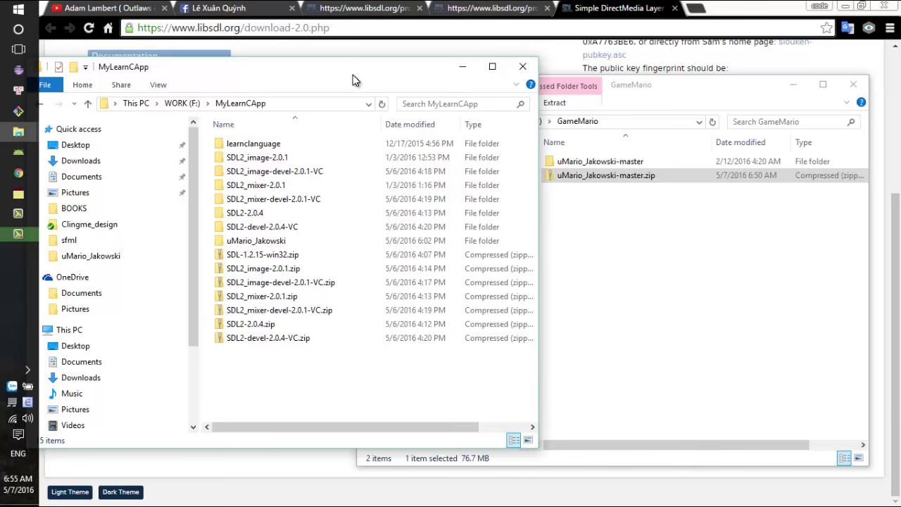
{"action": "left_click_drag", "start_coordinate": [353, 75], "coordinate": [331, 59]}
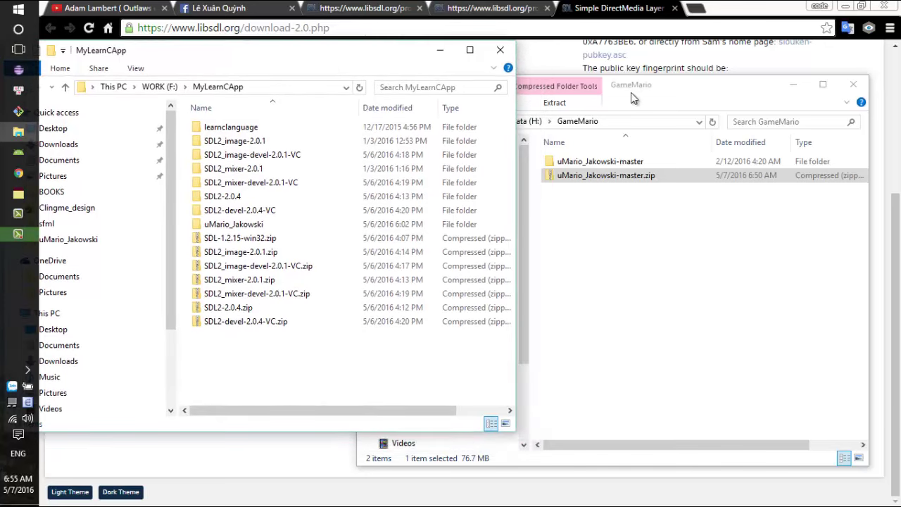
{"action": "left_click_drag", "start_coordinate": [631, 92], "coordinate": [659, 73]}
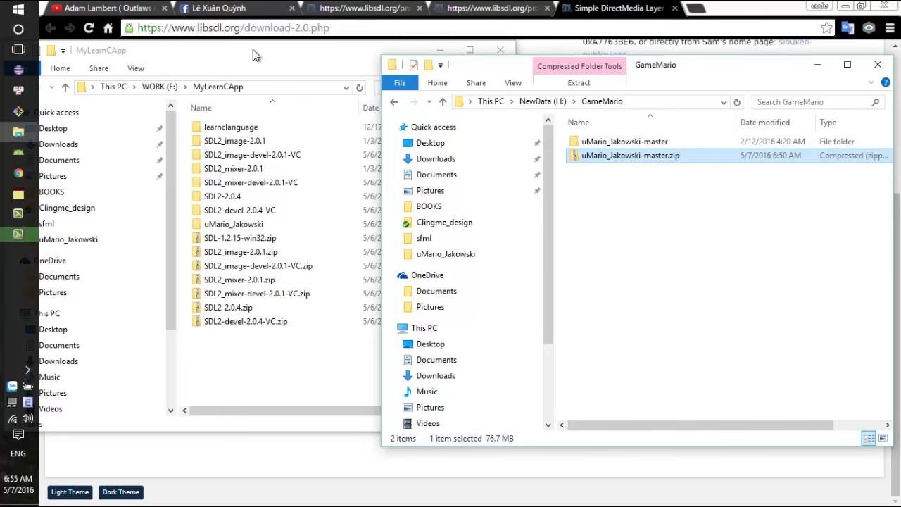
Copy the SDL2_image-devel-2.0.1-VC and SDL2_mixer-devel-2.0.1-VC folders from MyLearnCApp into GameMario and close the MyLearnCApp window.
{"action": "left_click_drag", "start_coordinate": [295, 61], "coordinate": [376, 54]}
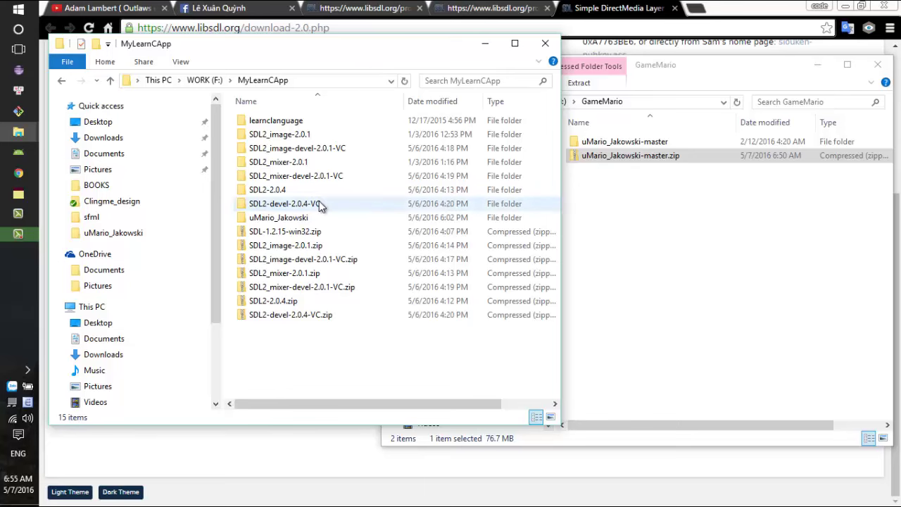
{"action": "left_click_drag", "start_coordinate": [370, 44], "coordinate": [333, 36]}
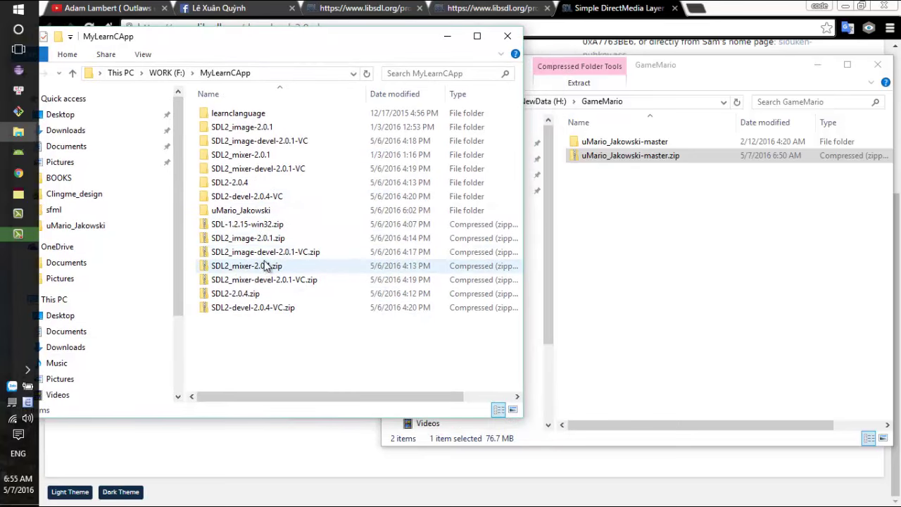
{"action": "left_click", "coordinate": [292, 253]}
{"action": "left_click", "coordinate": [268, 280], "text": "ctrl"}
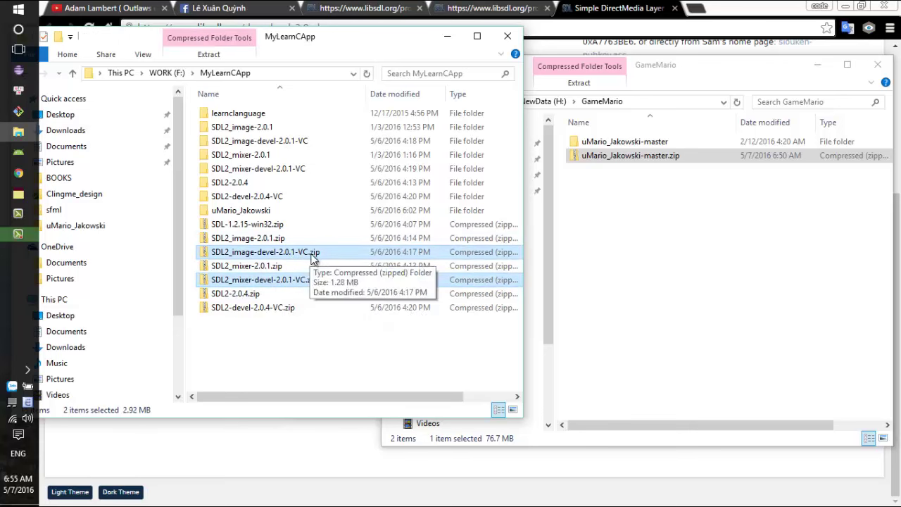
{"action": "left_click", "coordinate": [292, 142]}
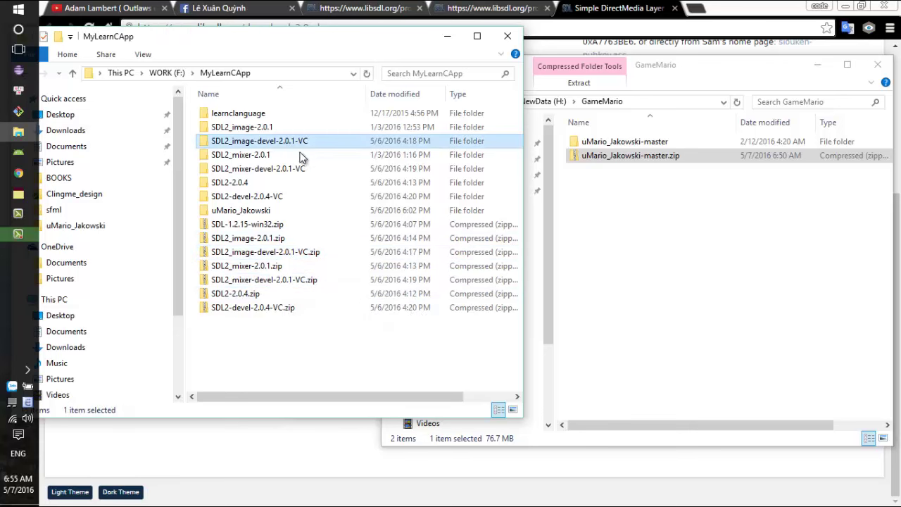
{"action": "left_click", "coordinate": [261, 170], "text": "ctrl"}
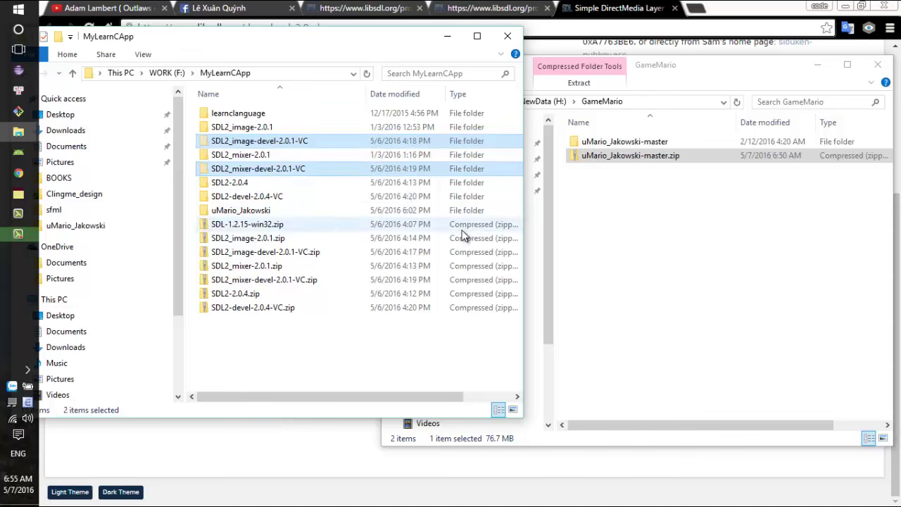
{"action": "left_click", "coordinate": [656, 236]}
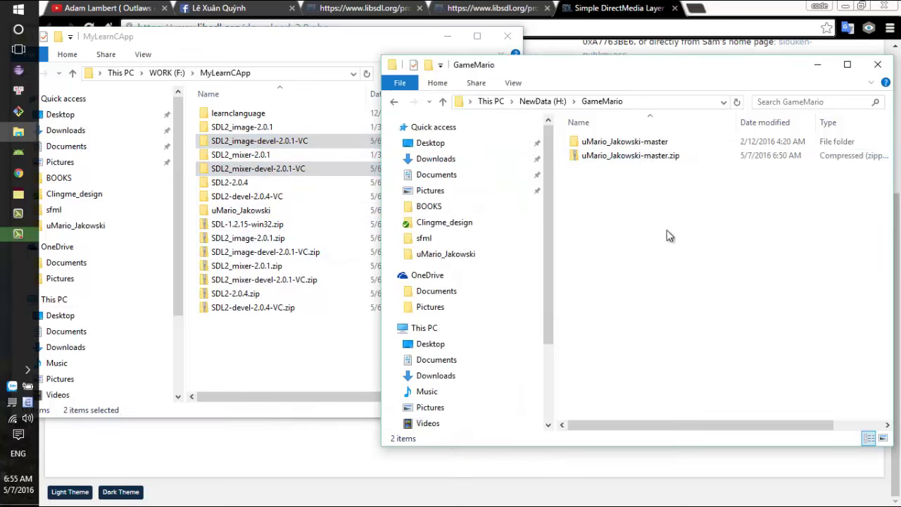
{"action": "key", "text": "ctrl+v"}
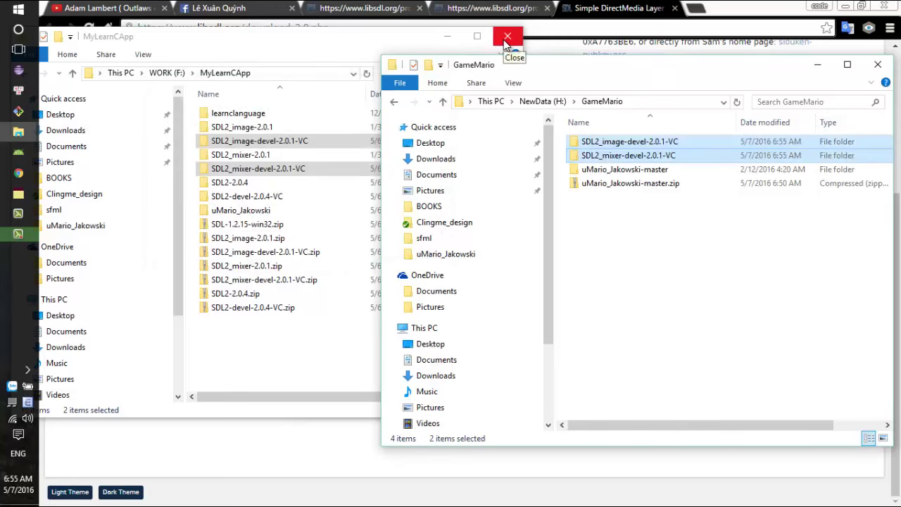
{"action": "left_click", "coordinate": [507, 37]}
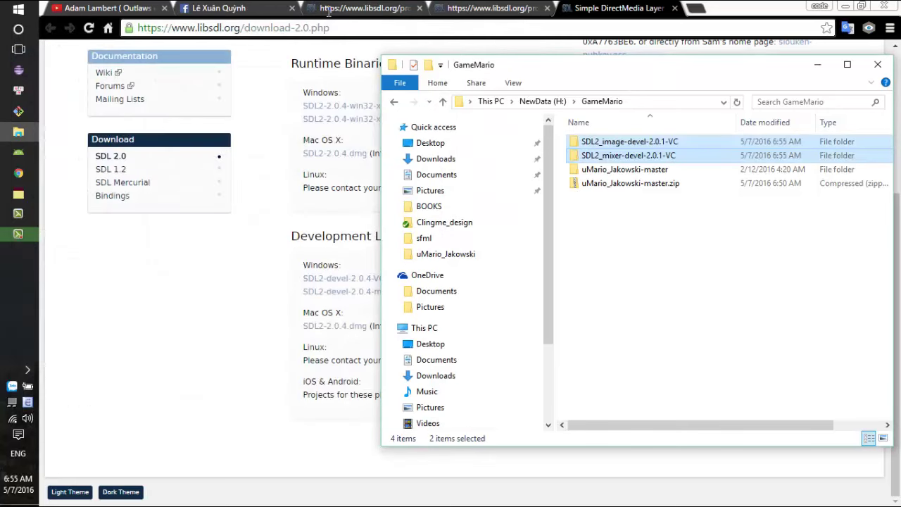
Open the uNext.sln solution from the uMario_Jakowski-master folder and accept the upgrade to the Visual Studio 2013 compiler and libraries.
{"action": "double_click", "coordinate": [583, 68]}
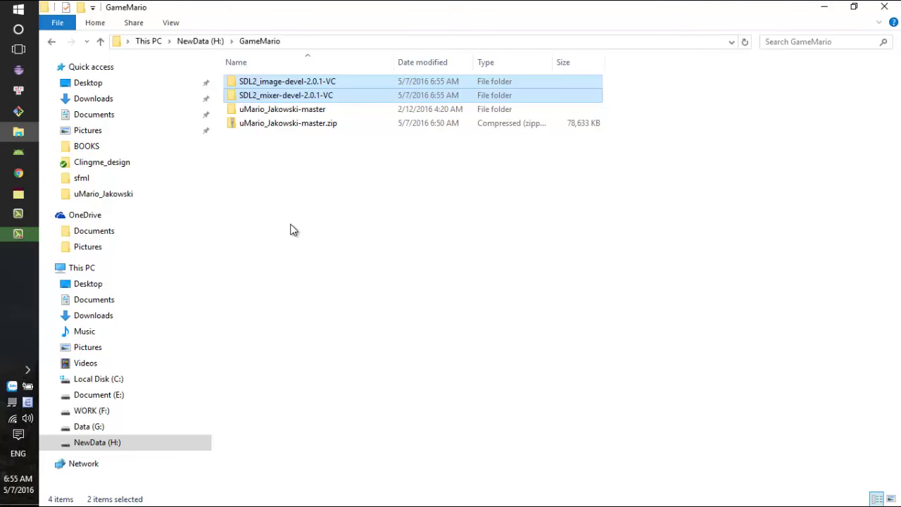
{"action": "double_click", "coordinate": [286, 110]}
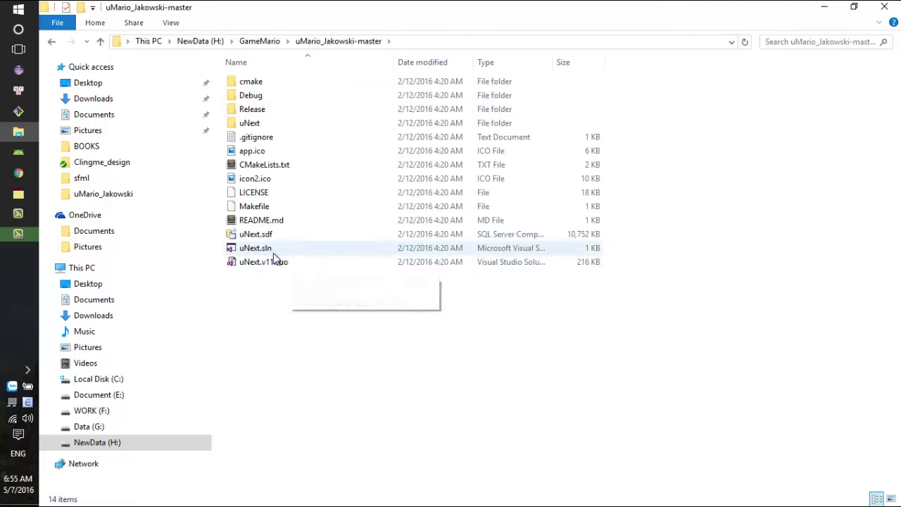
{"action": "double_click", "coordinate": [248, 249]}
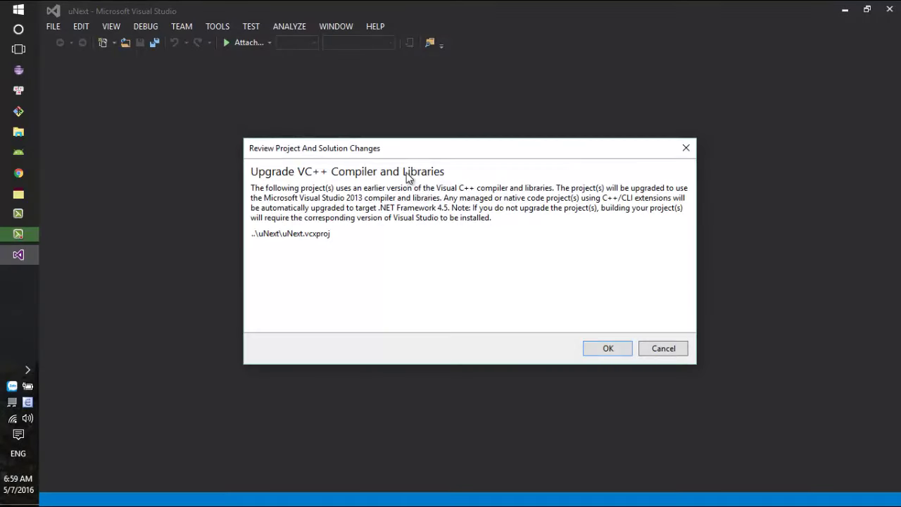
{"action": "left_click", "coordinate": [603, 348]}
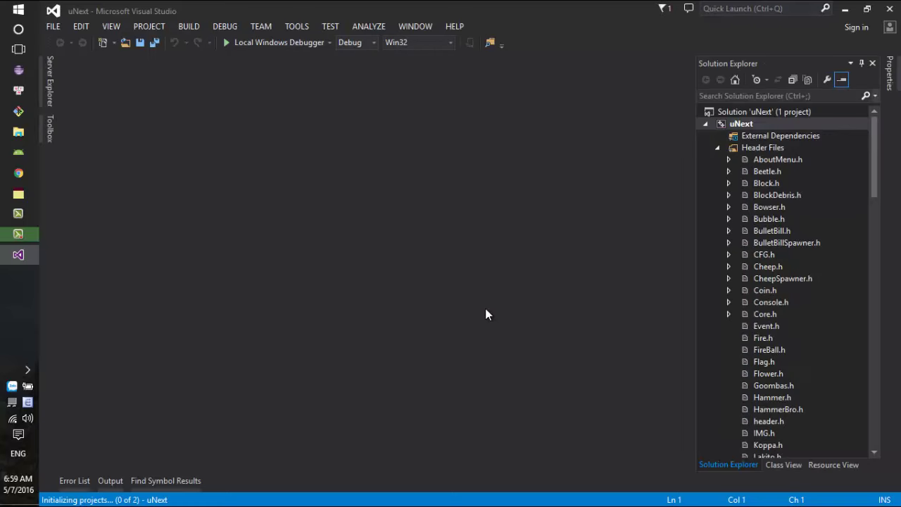
Build the uNext project from the solution tree.
{"action": "left_click", "coordinate": [767, 125]}
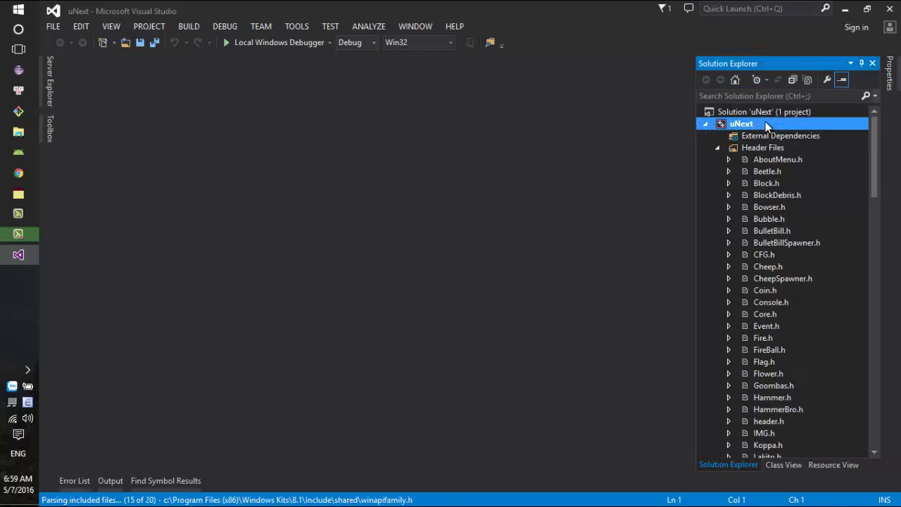
{"action": "right_click", "coordinate": [767, 125]}
{"action": "left_click", "coordinate": [668, 146]}
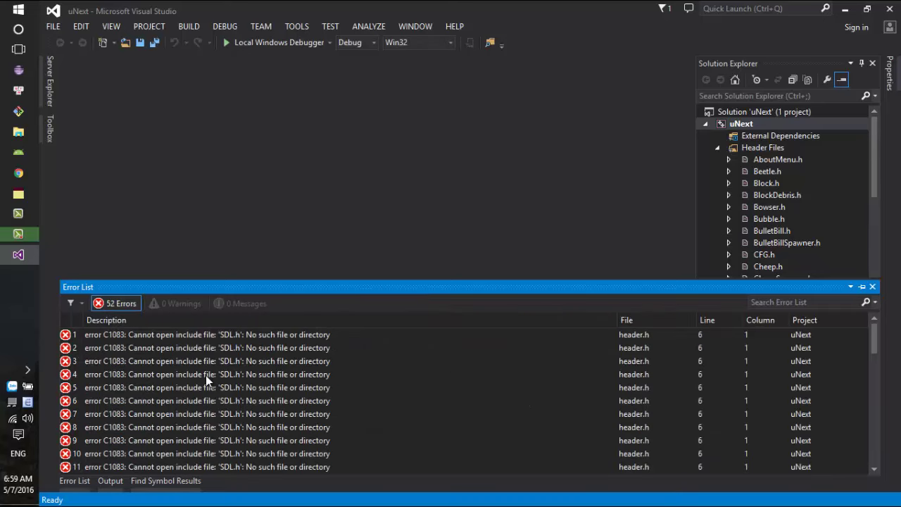
Review the build errors and check which SDL library folders are in the GameMario folder.
{"action": "left_click", "coordinate": [184, 361]}
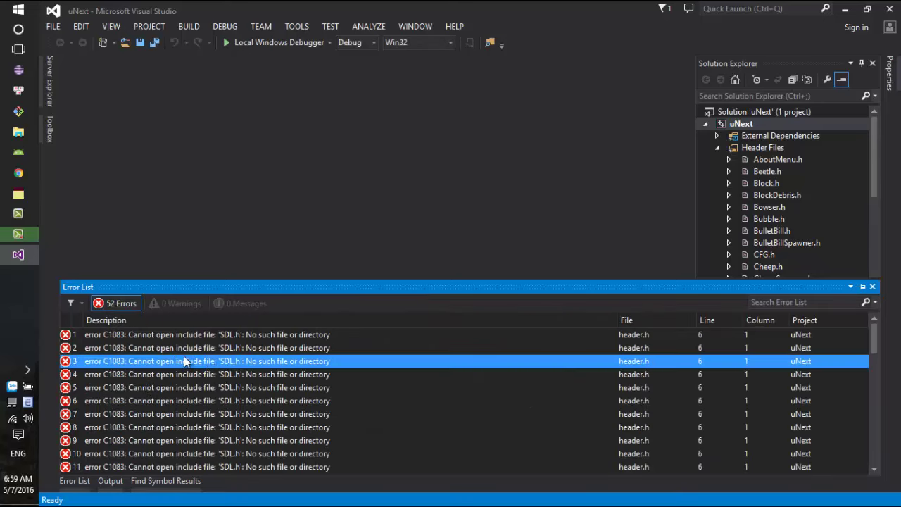
{"action": "scroll", "coordinate": [207, 369], "scroll_direction": "down", "scroll_amount": 2}
{"action": "left_click", "coordinate": [262, 347]}
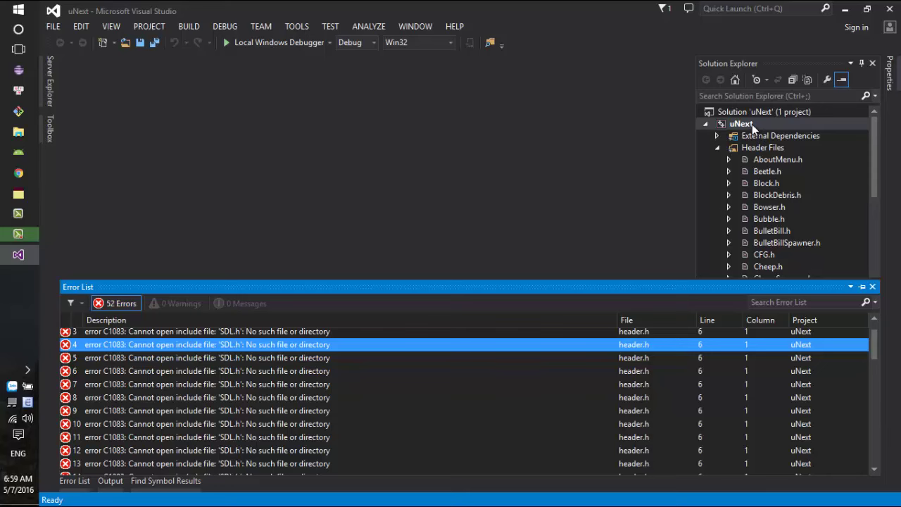
{"action": "left_click", "coordinate": [19, 131]}
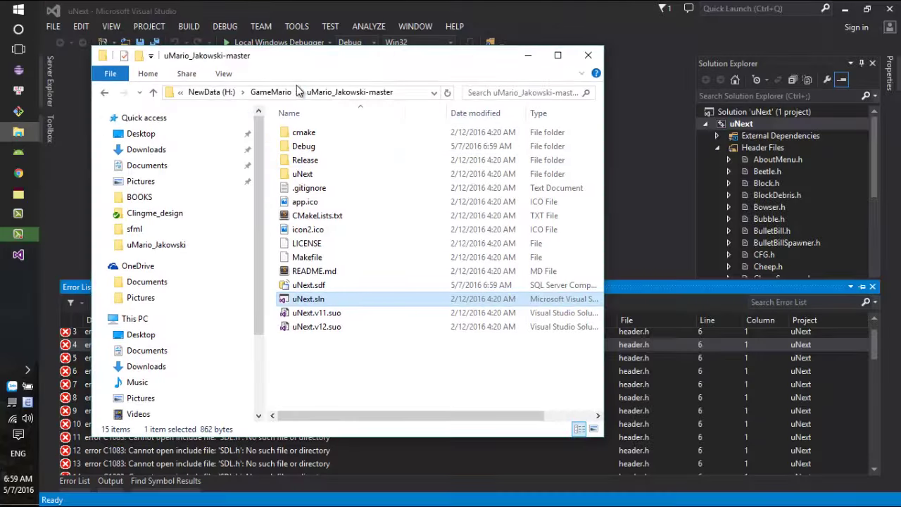
{"action": "left_click", "coordinate": [278, 91]}
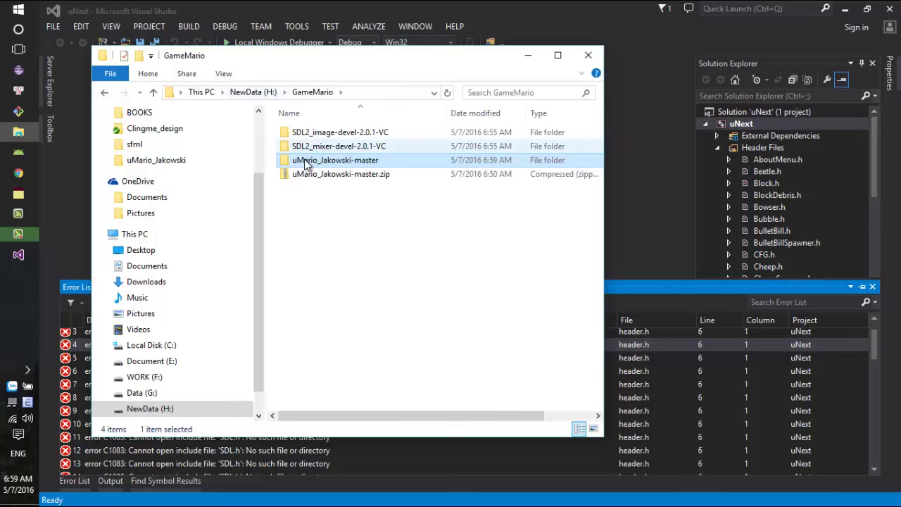
Open the uNext project's C/C++ General properties and set the configuration to All Configurations.
{"action": "left_click", "coordinate": [740, 123]}
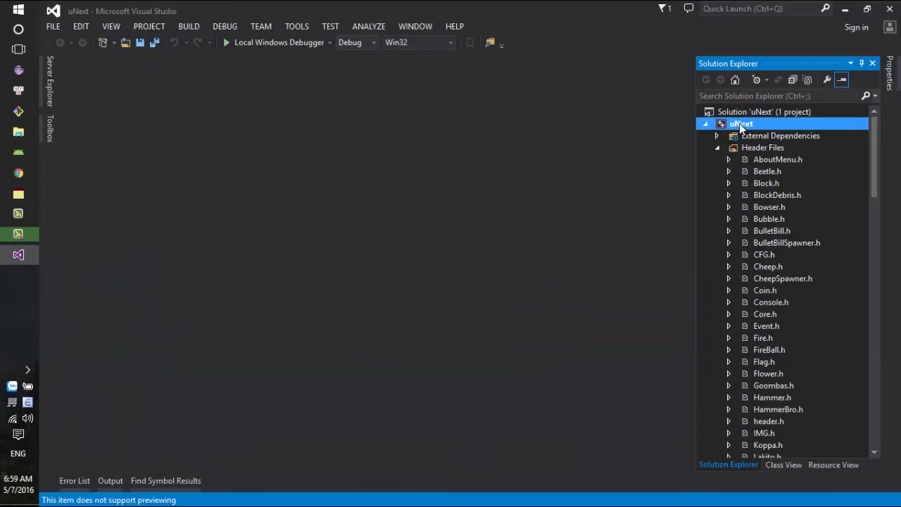
{"action": "right_click", "coordinate": [740, 123]}
{"action": "left_click", "coordinate": [574, 472]}
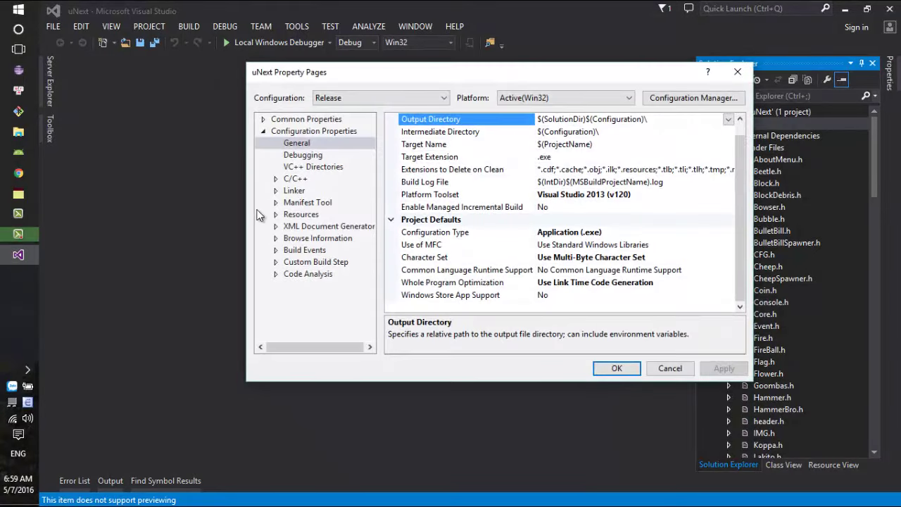
{"action": "left_click", "coordinate": [275, 179]}
{"action": "left_click", "coordinate": [308, 191]}
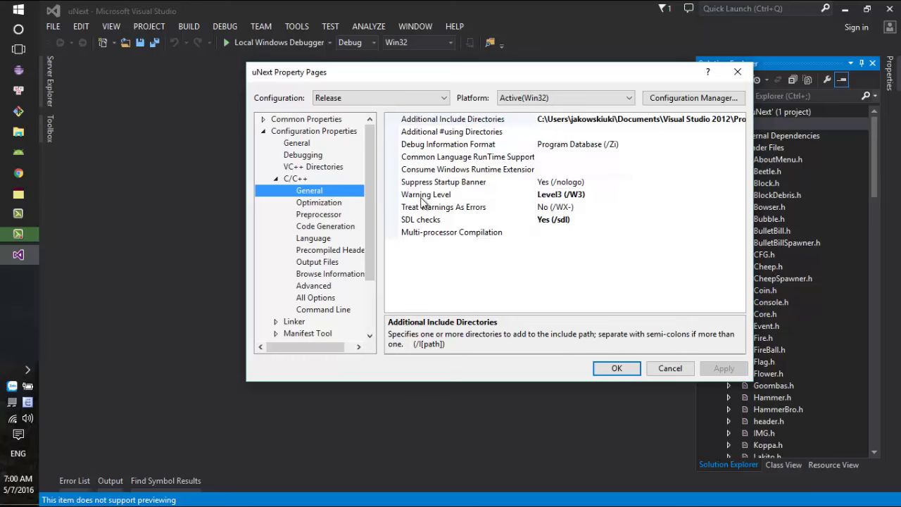
{"action": "left_click_drag", "start_coordinate": [565, 72], "coordinate": [546, 10]}
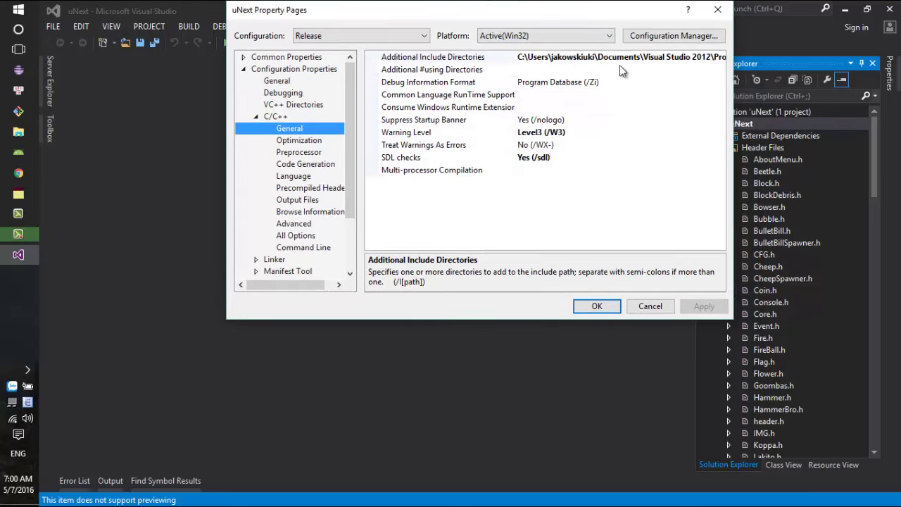
{"action": "left_click", "coordinate": [361, 36]}
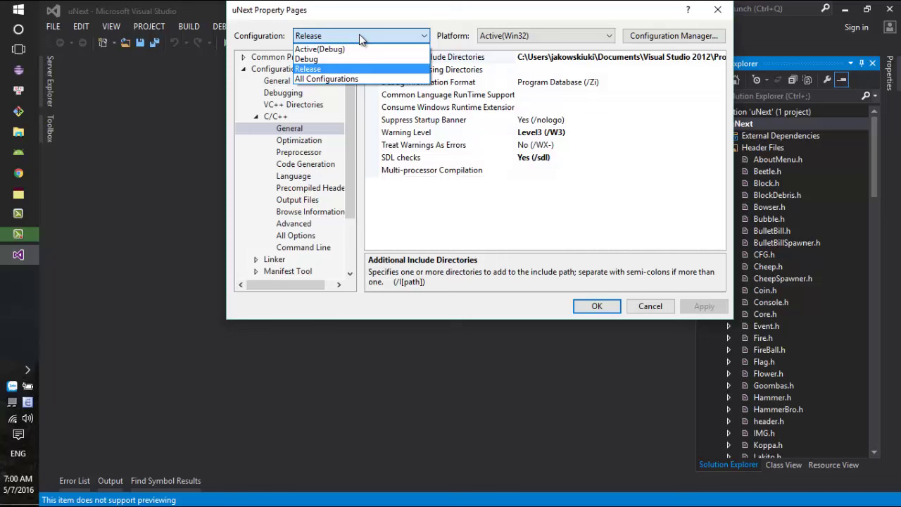
{"action": "left_click", "coordinate": [334, 78]}
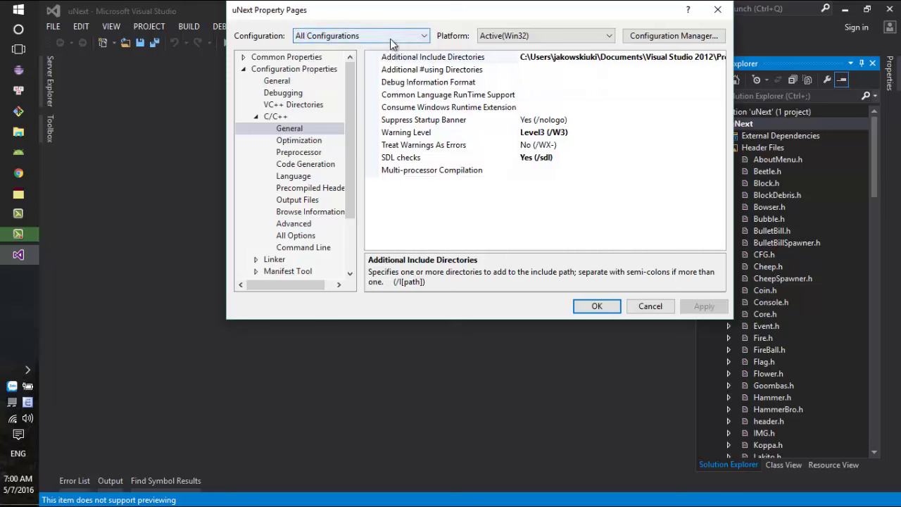
Open the Additional Include Directories list for editing and select its existing SDL2-2.0.3 include path.
{"action": "left_click", "coordinate": [684, 58]}
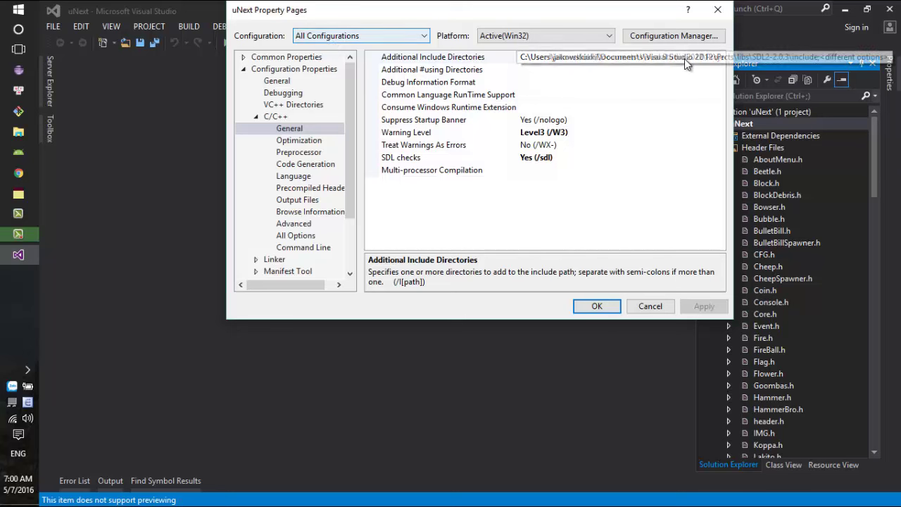
{"action": "left_click", "coordinate": [720, 57]}
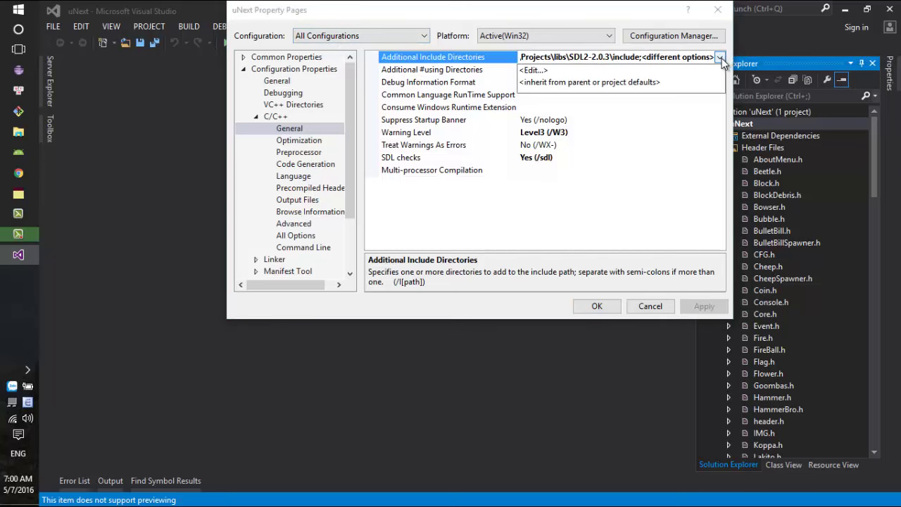
{"action": "left_click", "coordinate": [614, 68]}
{"action": "left_click_drag", "start_coordinate": [450, 102], "coordinate": [388, 13]}
{"action": "left_click", "coordinate": [505, 52]}
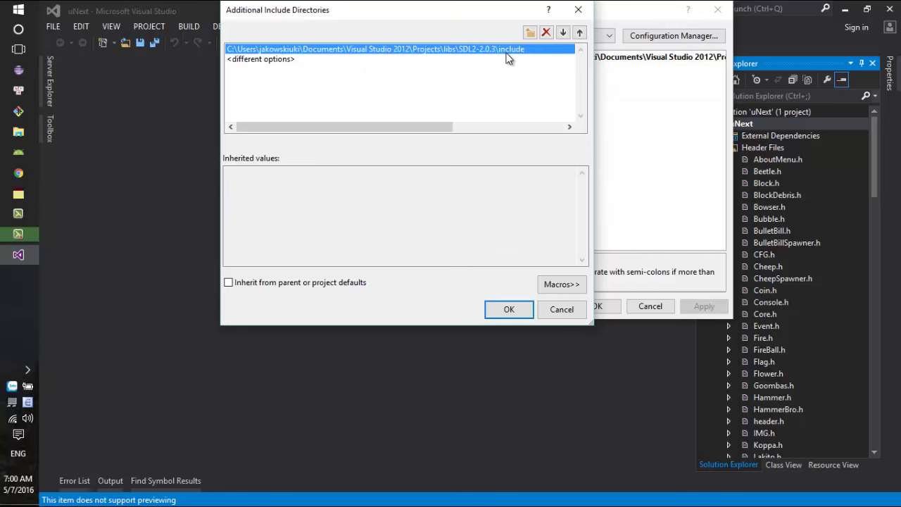
{"action": "left_click", "coordinate": [274, 61]}
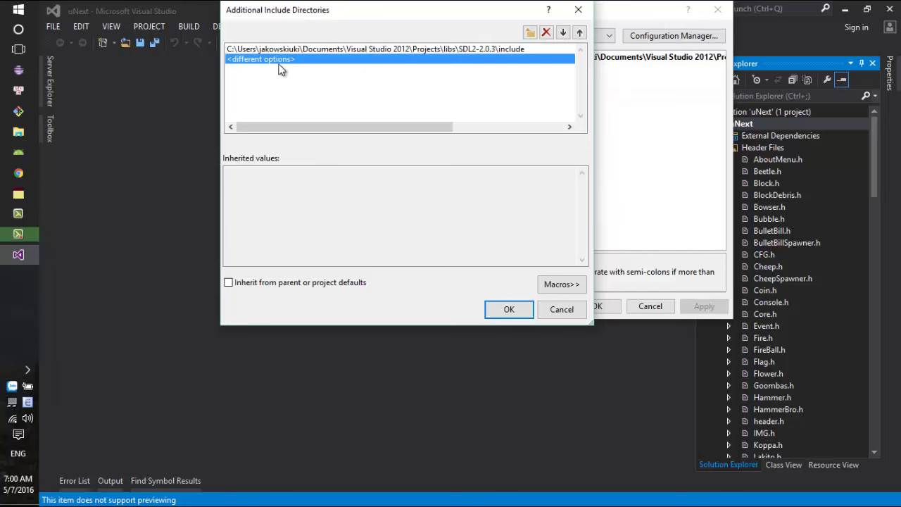
{"action": "left_click", "coordinate": [291, 53]}
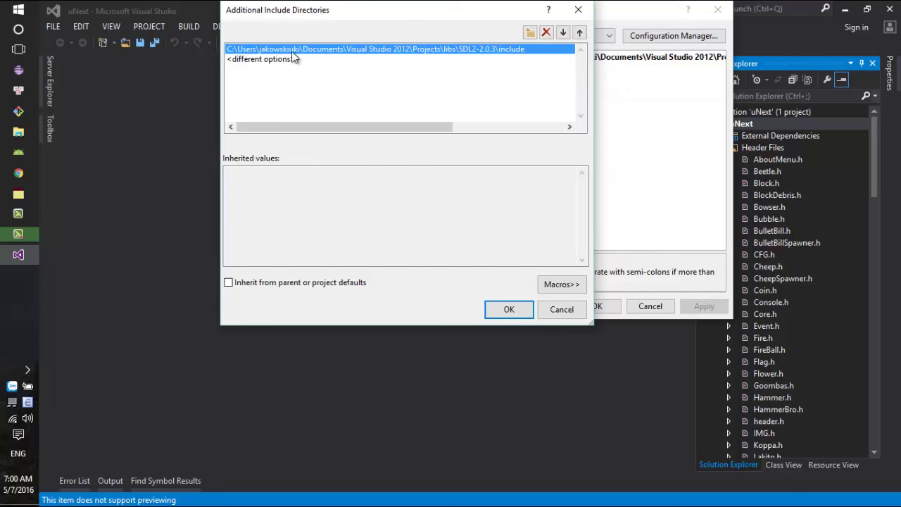
{"action": "left_click_drag", "start_coordinate": [337, 17], "coordinate": [379, 87]}
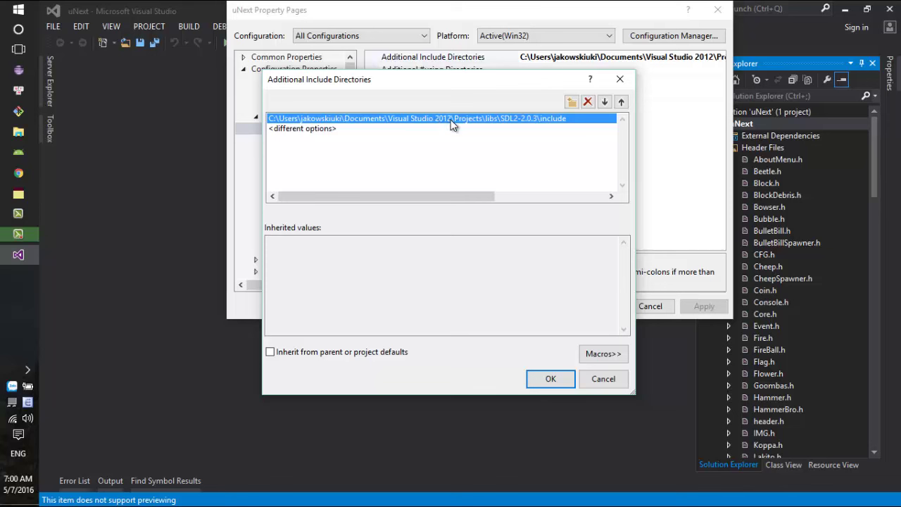
Add a blank entry to the Additional Include Directories list and reselect the SDL2-2.0.3 include path.
{"action": "left_click", "coordinate": [572, 102]}
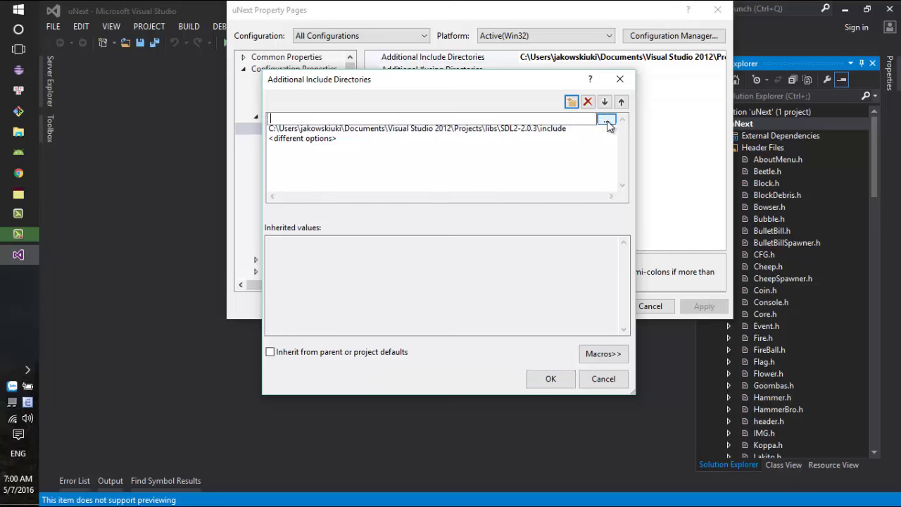
{"action": "left_click", "coordinate": [519, 139]}
{"action": "left_click", "coordinate": [481, 129]}
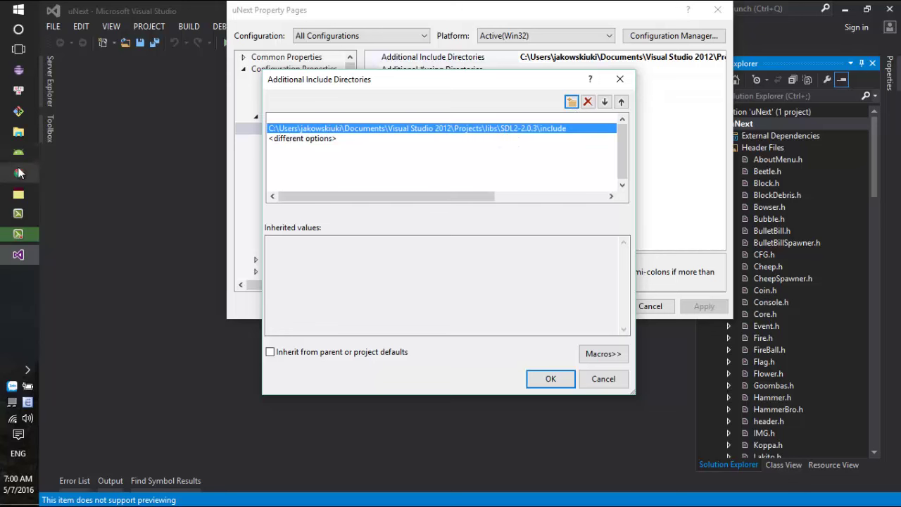
Switch to File Explorer and bring the GameMario folder window up at full size.
{"action": "left_click", "coordinate": [19, 138]}
{"action": "left_click", "coordinate": [331, 146]}
{"action": "left_click_drag", "start_coordinate": [366, 41], "coordinate": [489, 200]}
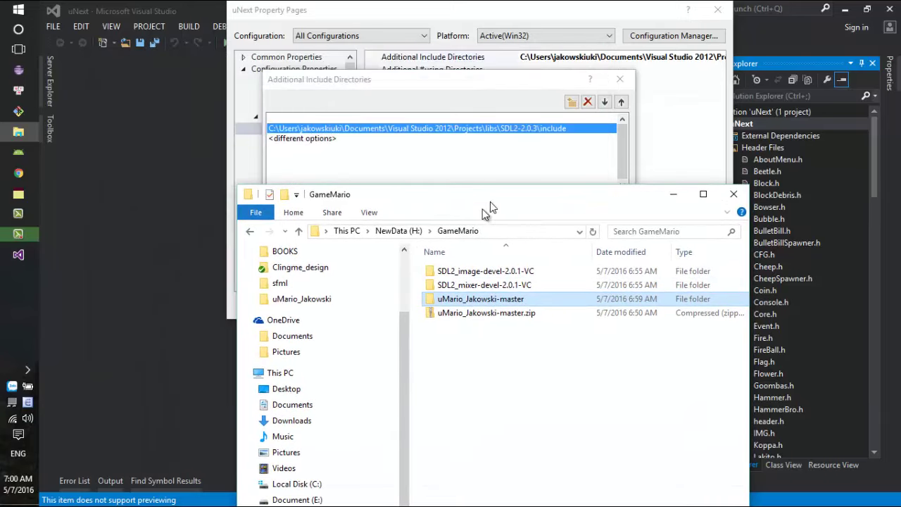
{"action": "left_click_drag", "start_coordinate": [422, 215], "coordinate": [338, 1]}
{"action": "left_click", "coordinate": [197, 44]}
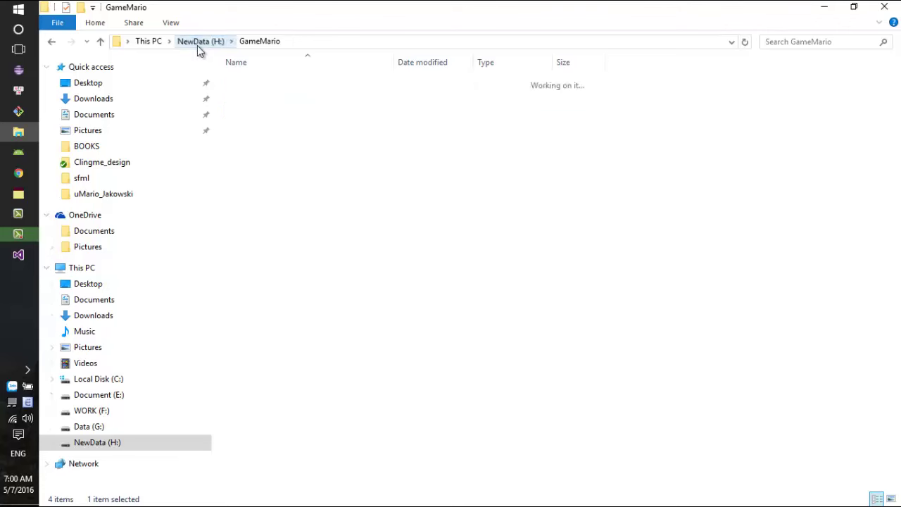
Browse the Data (G:), Document (E:) and WORK (F:) drives and open the MyLearnCApp folder on WORK (F:).
{"action": "left_click", "coordinate": [88, 427]}
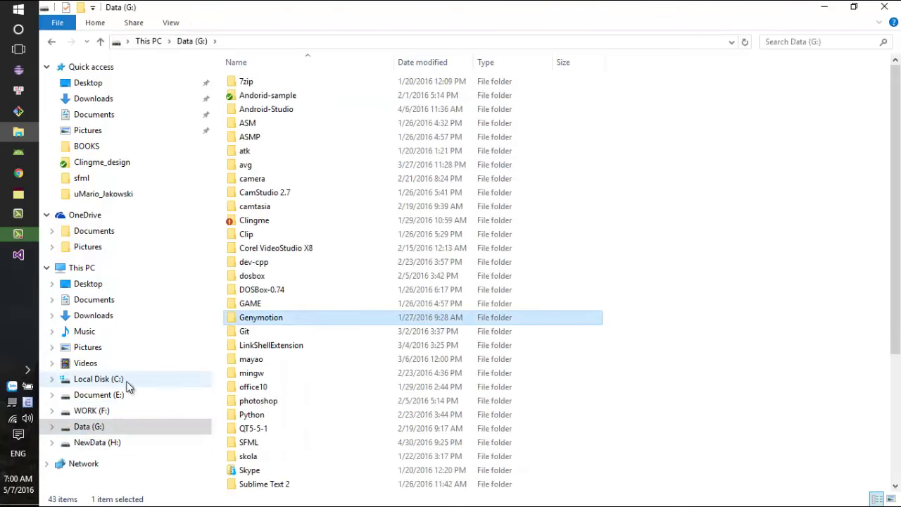
{"action": "left_click", "coordinate": [112, 411]}
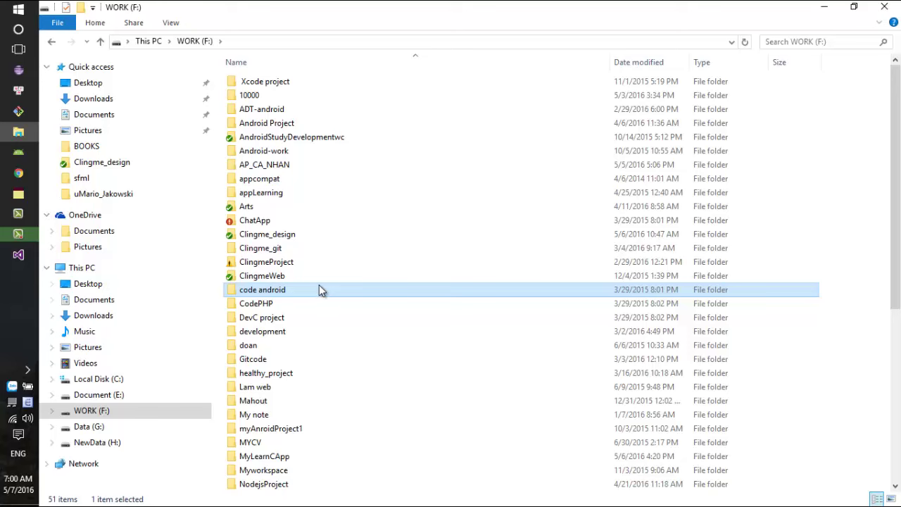
{"action": "key", "text": "l"}
{"action": "left_click", "coordinate": [104, 398]}
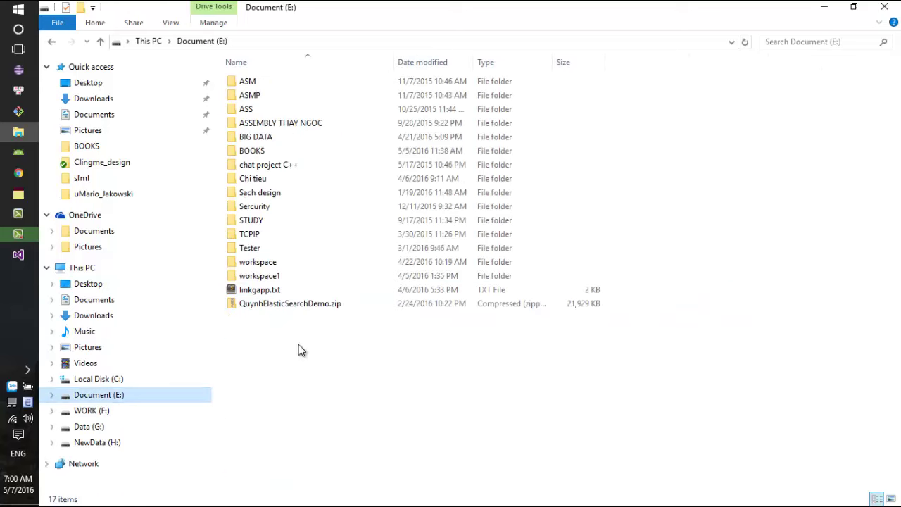
{"action": "left_click", "coordinate": [84, 411]}
{"action": "left_click", "coordinate": [262, 289]}
{"action": "key", "text": "l"}
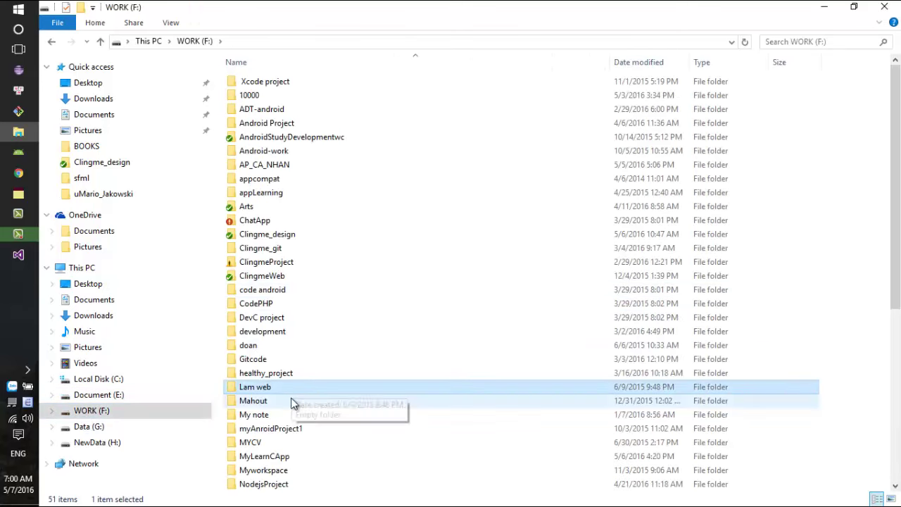
{"action": "scroll", "coordinate": [296, 423], "scroll_direction": "down", "scroll_amount": 1}
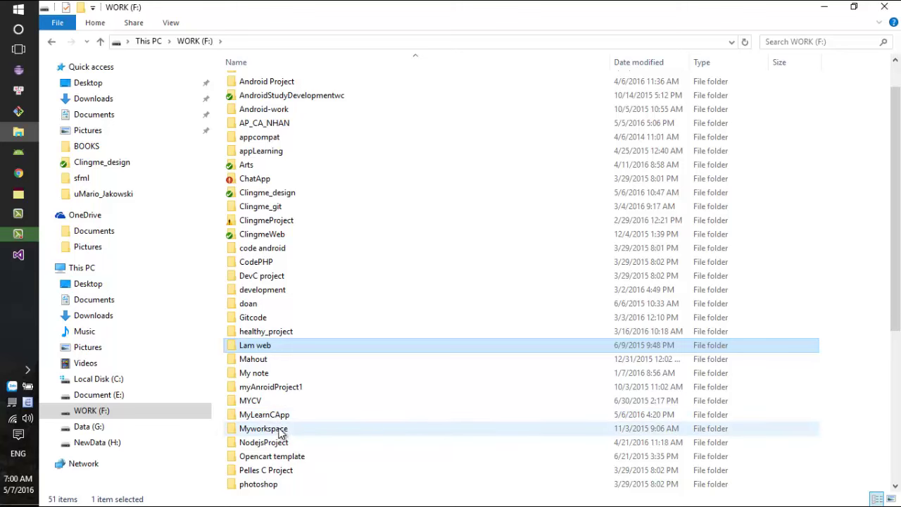
{"action": "double_click", "coordinate": [280, 417]}
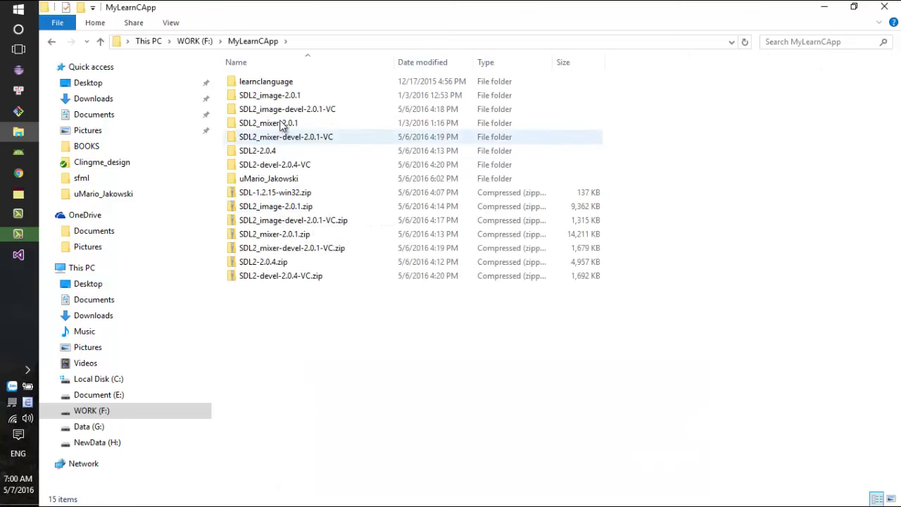
Check the SDL2_image-2.0.1 and SDL2-devel-2.0.4-VC folders in MyLearnCApp and copy the SDL2-devel-2.0.4-VC folder.
{"action": "double_click", "coordinate": [292, 97]}
{"action": "left_click", "coordinate": [254, 41]}
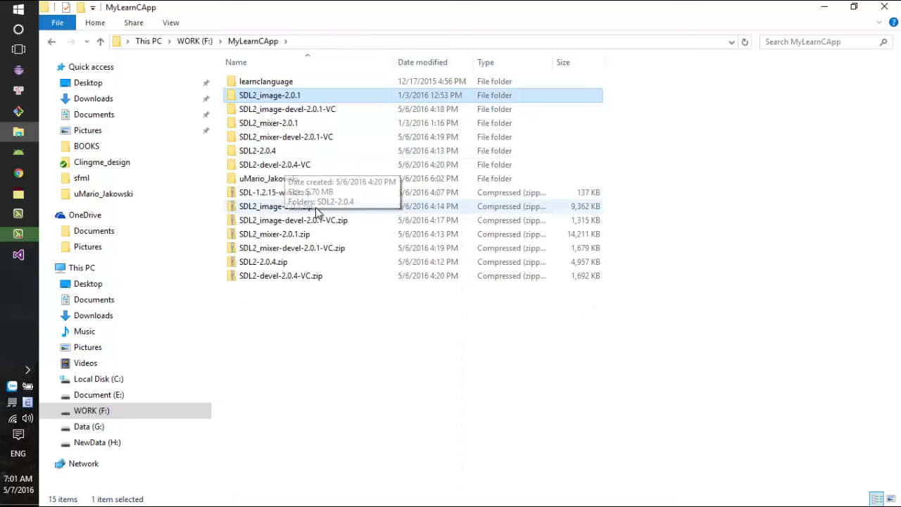
{"action": "left_click", "coordinate": [315, 169]}
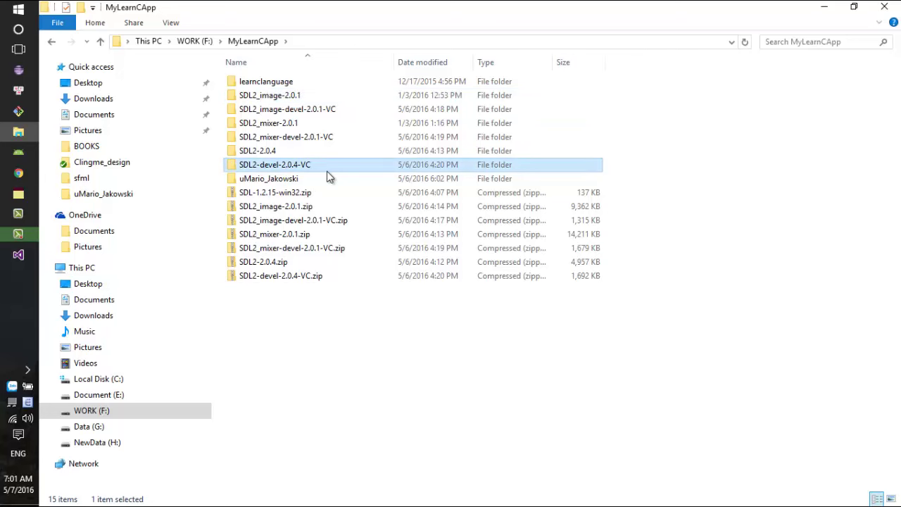
{"action": "double_click", "coordinate": [327, 171]}
{"action": "left_click", "coordinate": [257, 42]}
{"action": "key", "text": "super+Down"}
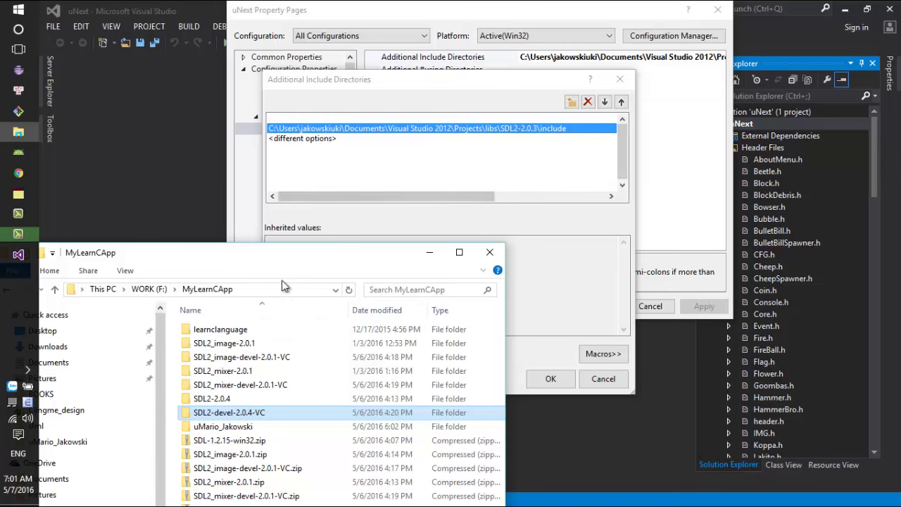
Paste the SDL2-devel-2.0.4-VC folder into the GameMario folder on NewData (H:).
{"action": "left_click", "coordinate": [18, 132]}
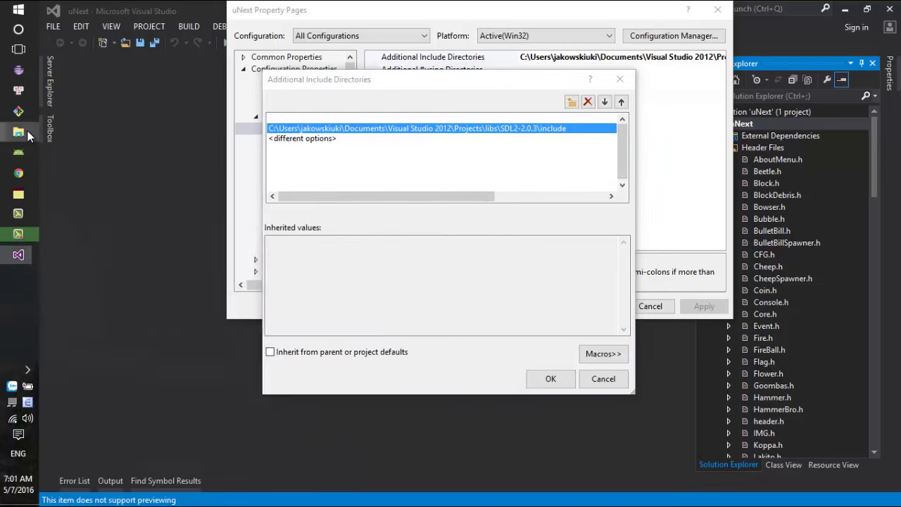
{"action": "left_click", "coordinate": [19, 132]}
{"action": "double_click", "coordinate": [283, 266]}
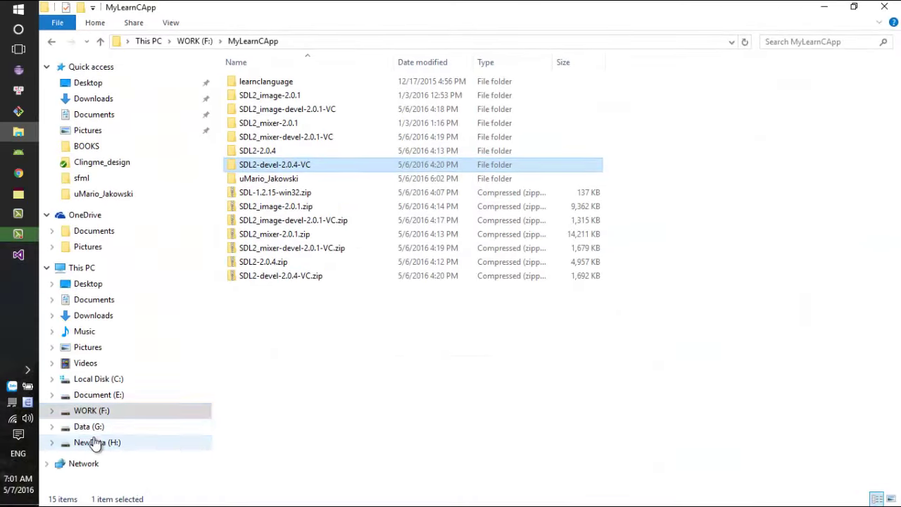
{"action": "left_click", "coordinate": [95, 442]}
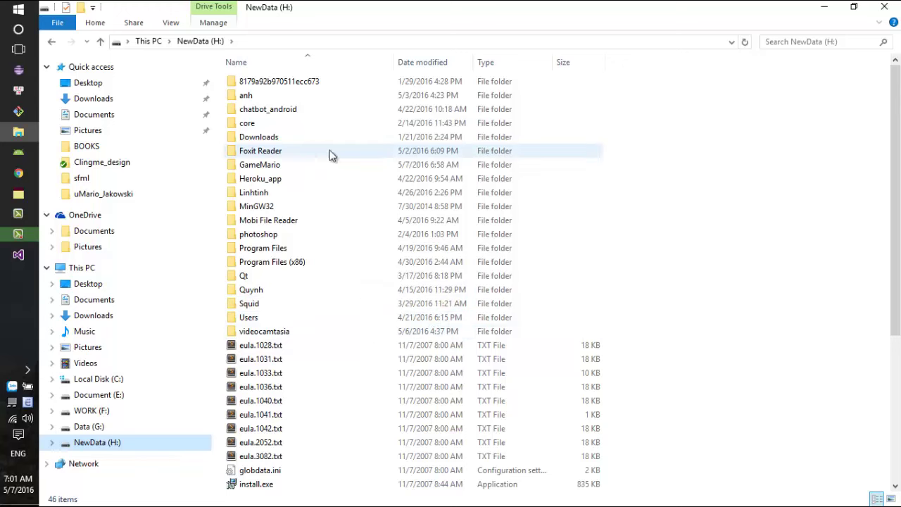
{"action": "double_click", "coordinate": [292, 165]}
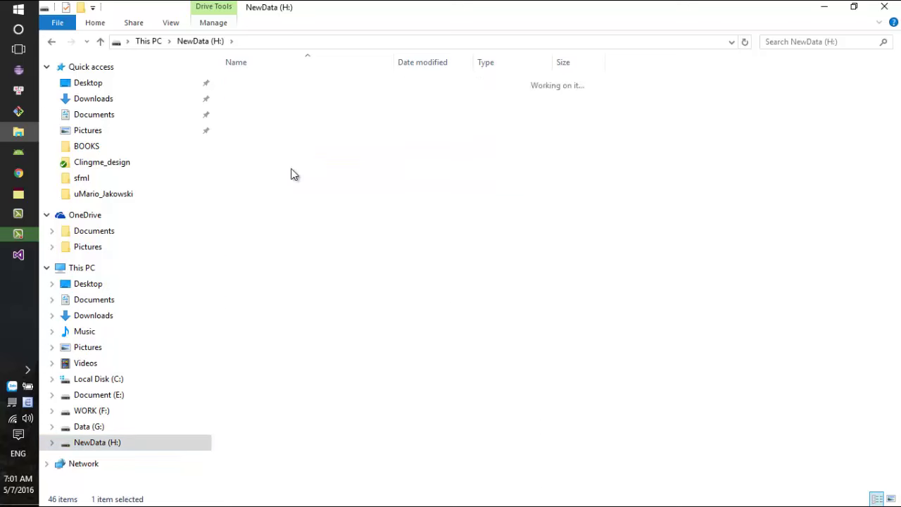
{"action": "key", "text": "ctrl+v"}
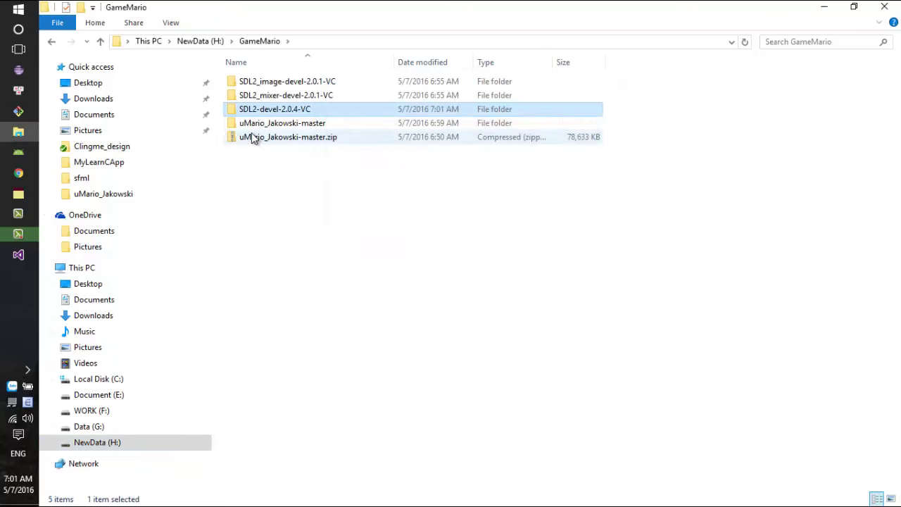
Open the include folder of SDL2-2.0.4 inside SDL2-devel-2.0.4-VC and copy its full path.
{"action": "double_click", "coordinate": [293, 110]}
{"action": "double_click", "coordinate": [248, 83]}
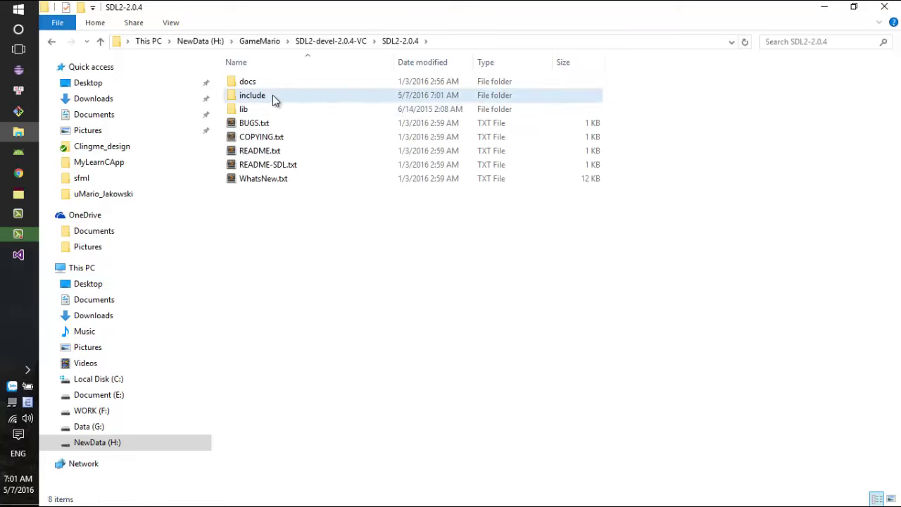
{"action": "double_click", "coordinate": [273, 96]}
{"action": "left_click", "coordinate": [503, 41]}
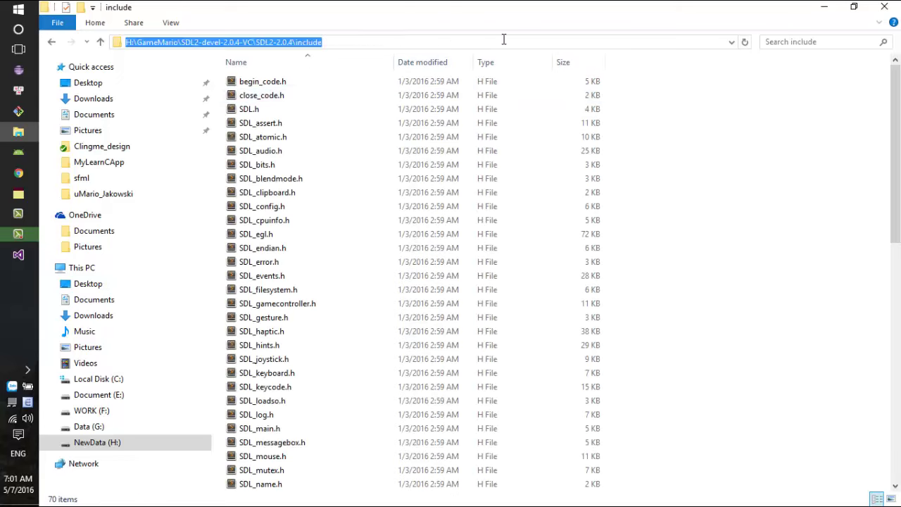
{"action": "right_click", "coordinate": [307, 43]}
{"action": "left_click", "coordinate": [343, 89]}
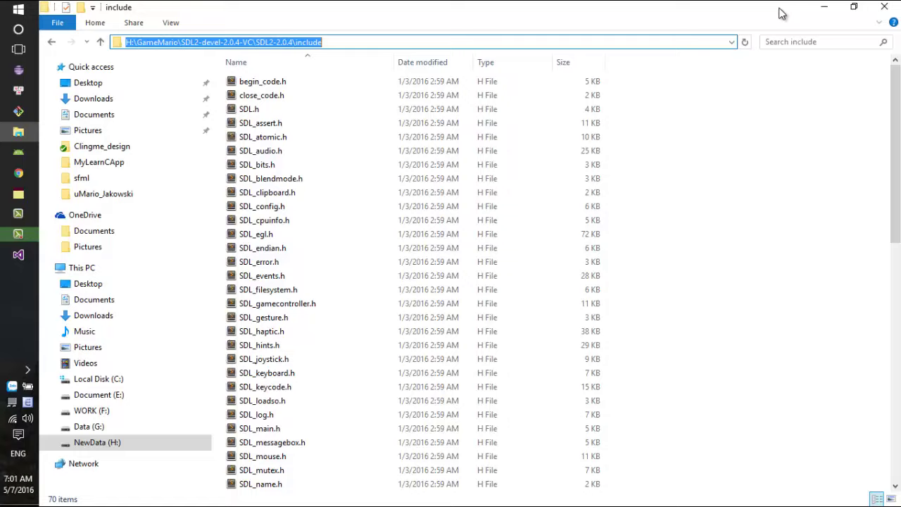
Fill the blank Additional Include Directories entry in Visual Studio with H:\GameMario\SDL2-devel-2.0.4-VC\SDL2-2.0.4\include.
{"action": "left_click", "coordinate": [820, 6]}
{"action": "left_click", "coordinate": [425, 118]}
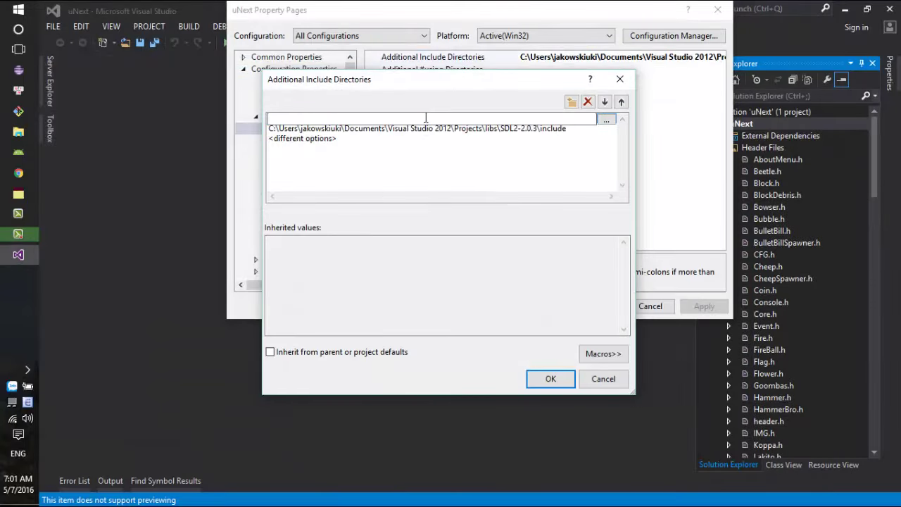
{"action": "key", "text": "ctrl+v"}
{"action": "key", "text": "Return"}
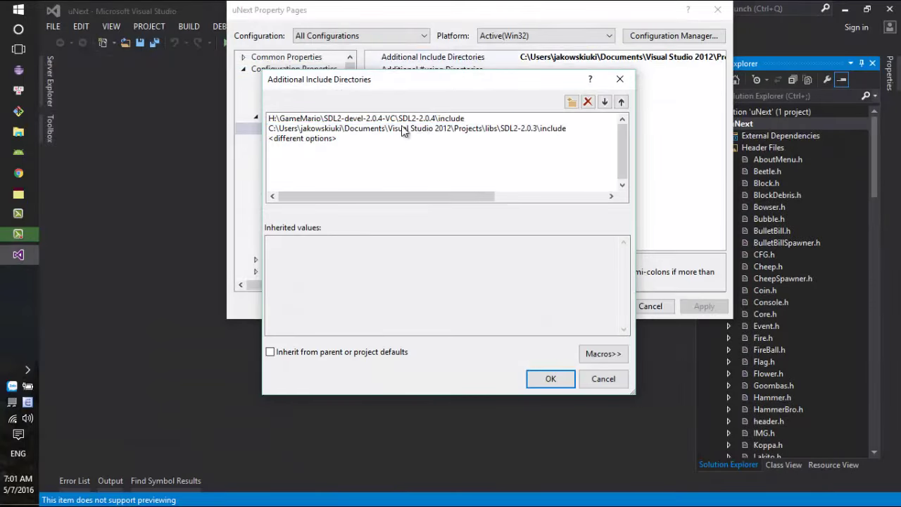
Delete the old SDL2-2.0.3 include path from the Additional Include Directories and apply the property changes.
{"action": "left_click", "coordinate": [302, 130]}
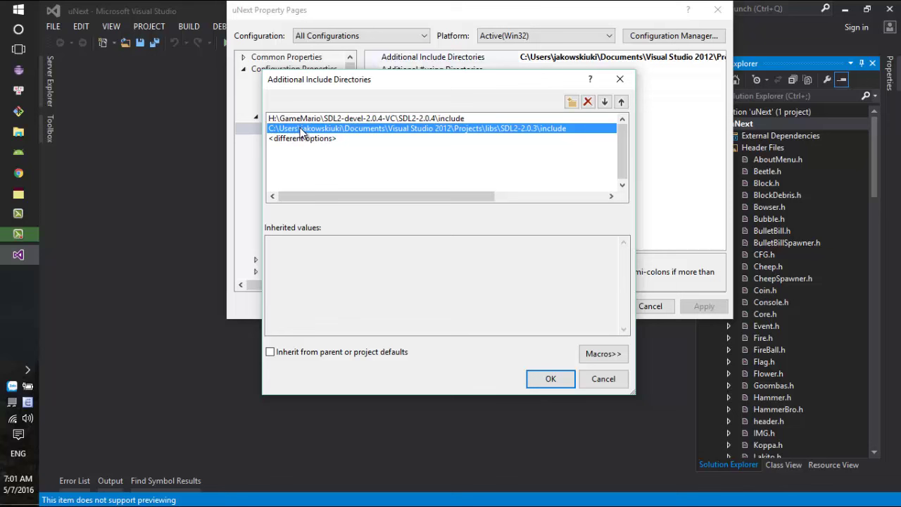
{"action": "left_click", "coordinate": [456, 117]}
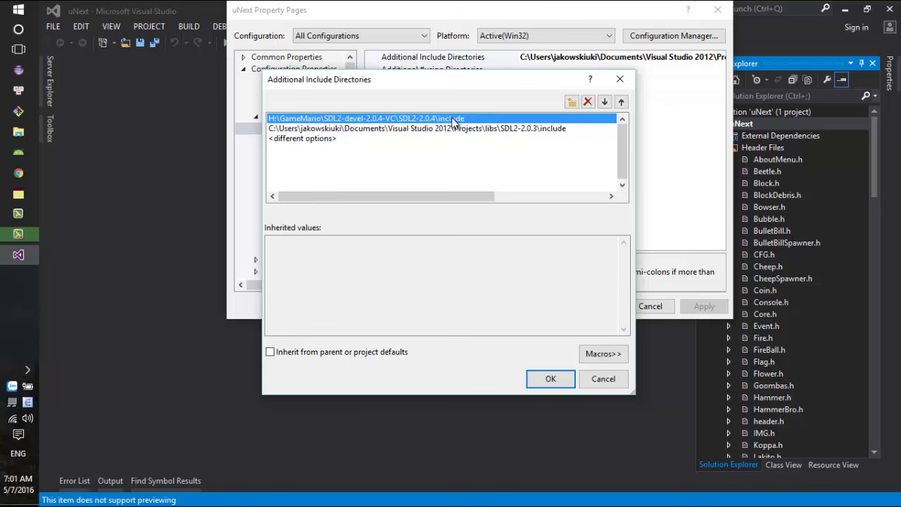
{"action": "left_click", "coordinate": [483, 129]}
{"action": "left_click", "coordinate": [587, 103]}
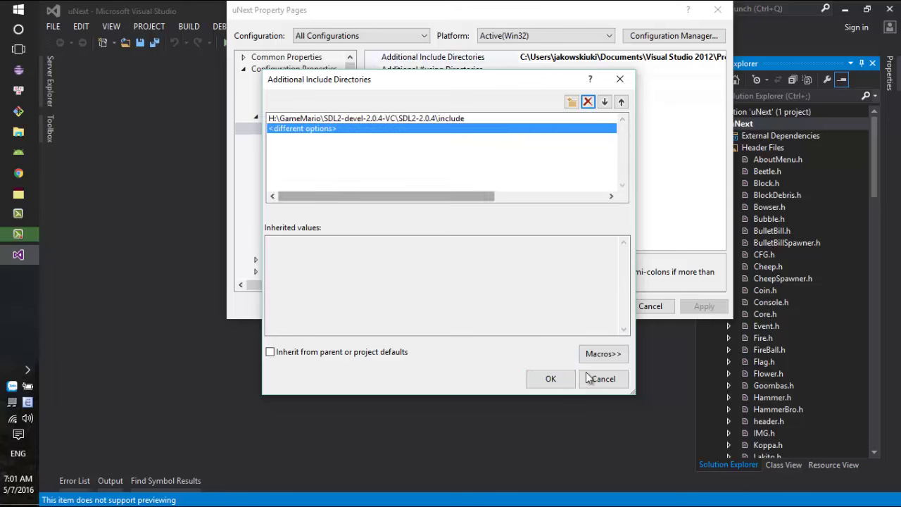
{"action": "left_click", "coordinate": [552, 375]}
{"action": "left_click", "coordinate": [704, 306]}
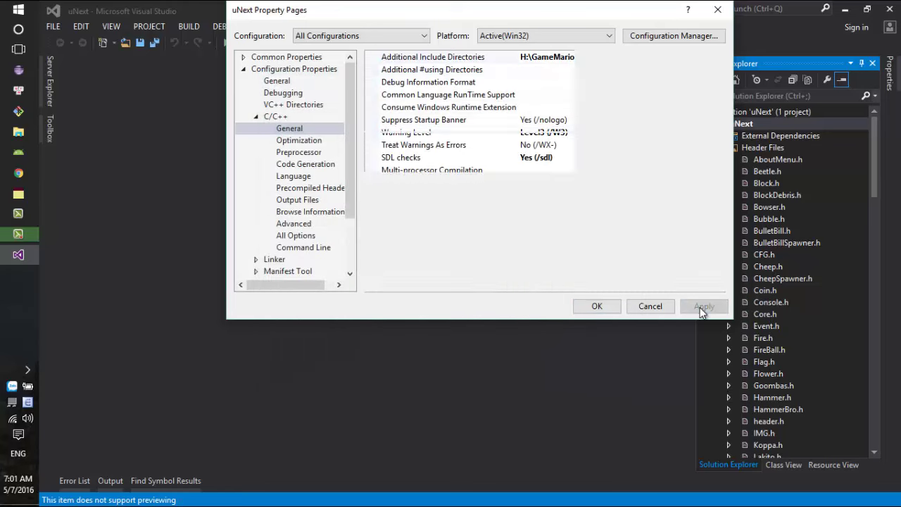
Reopen the Additional Include Directories list for All Configurations, check its <different options> entry and close it.
{"action": "left_click", "coordinate": [719, 57]}
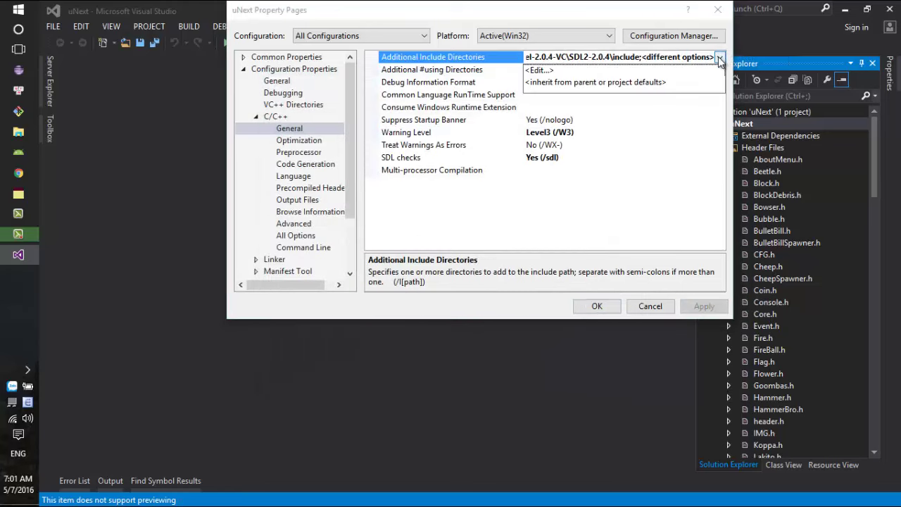
{"action": "left_click", "coordinate": [542, 69]}
{"action": "left_click", "coordinate": [336, 149]}
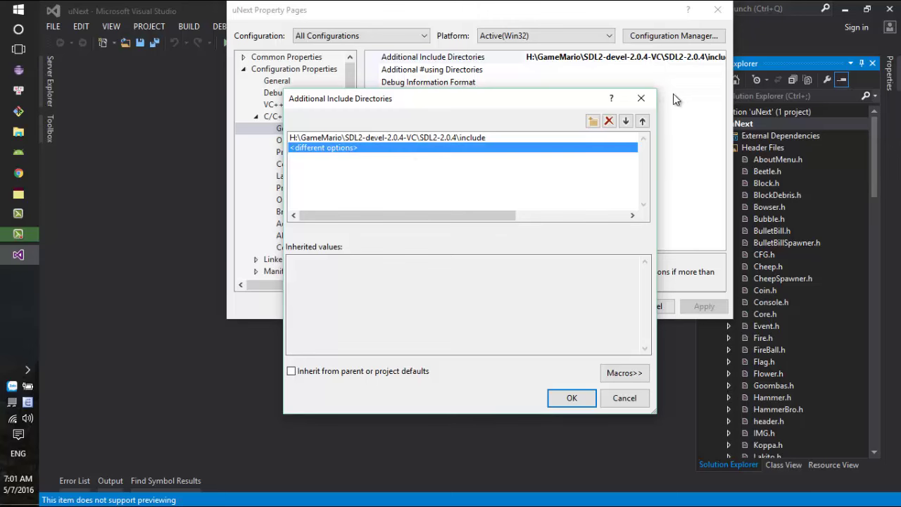
{"action": "left_click", "coordinate": [641, 98]}
Set the configuration to Debug and open its Additional Include Directories list with the SDL2_image-2.0.0 path selected.
{"action": "left_click", "coordinate": [331, 36]}
{"action": "left_click", "coordinate": [327, 60]}
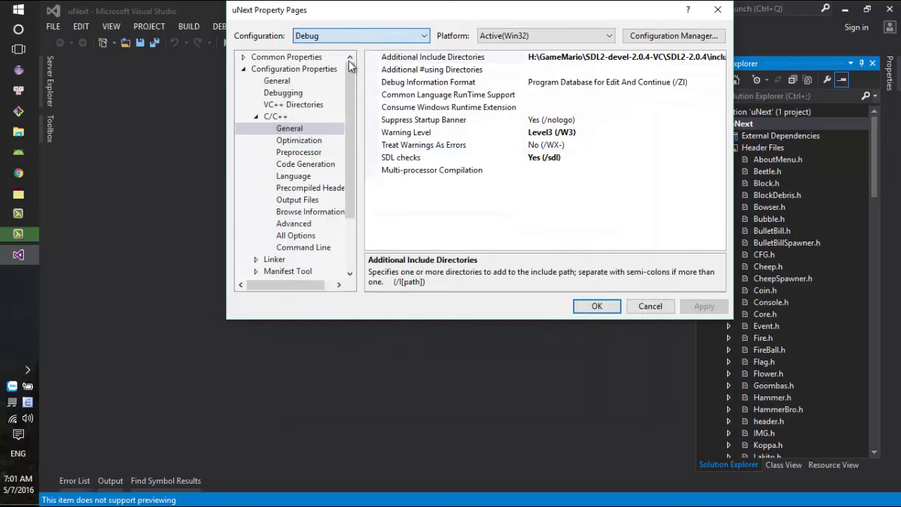
{"action": "left_click", "coordinate": [719, 56]}
{"action": "left_click", "coordinate": [720, 56]}
{"action": "left_click", "coordinate": [634, 70]}
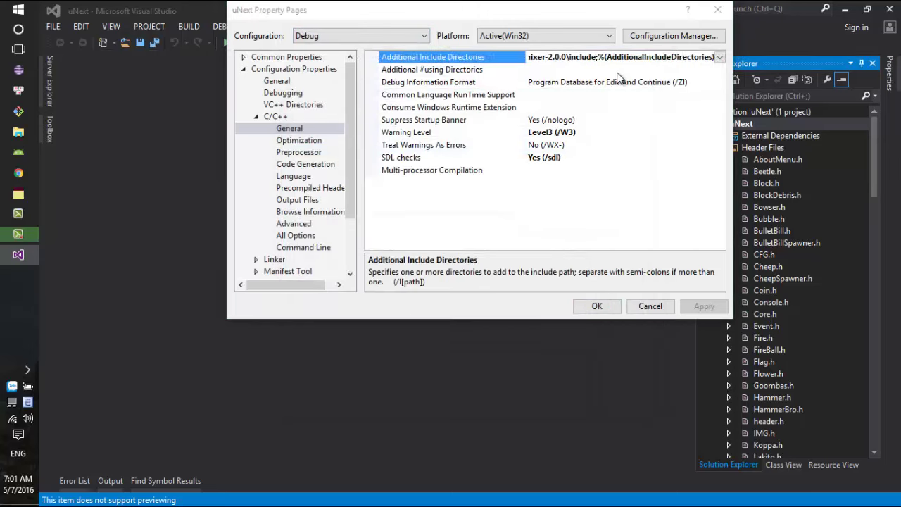
{"action": "left_click", "coordinate": [369, 147]}
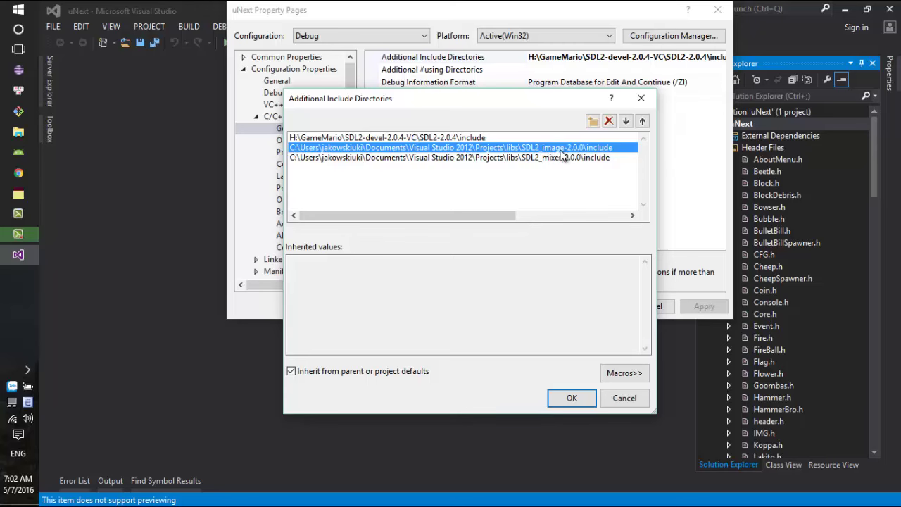
Open the SDL2_image-2.0.1 include folder under GameMario in File Explorer and copy its full path.
{"action": "left_click", "coordinate": [18, 132]}
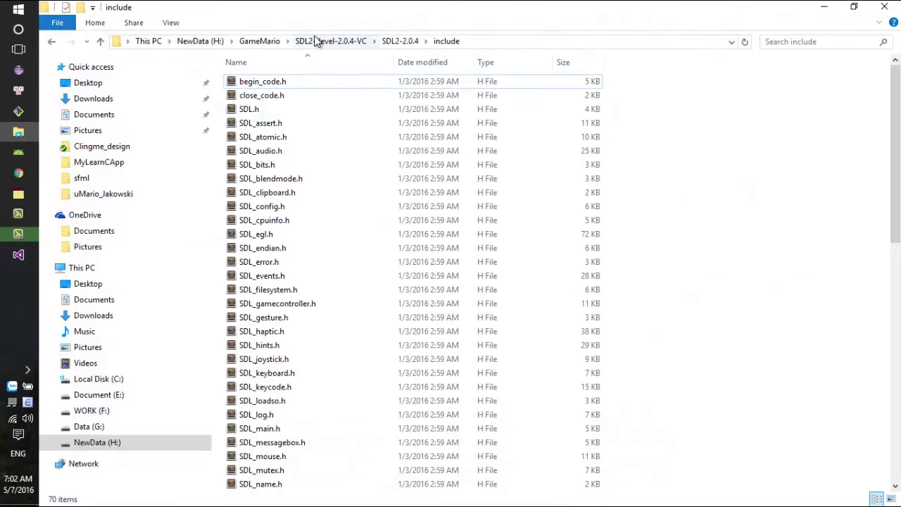
{"action": "left_click", "coordinate": [257, 41]}
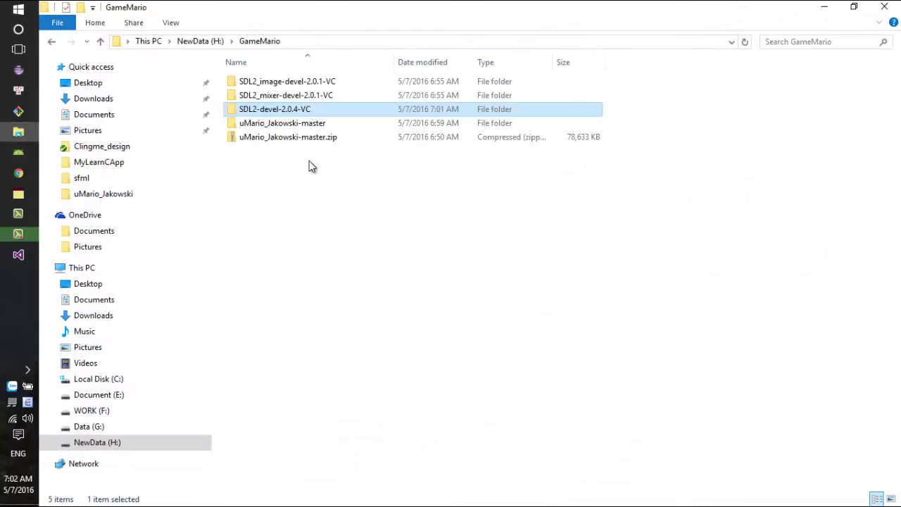
{"action": "double_click", "coordinate": [315, 86]}
{"action": "double_click", "coordinate": [282, 85]}
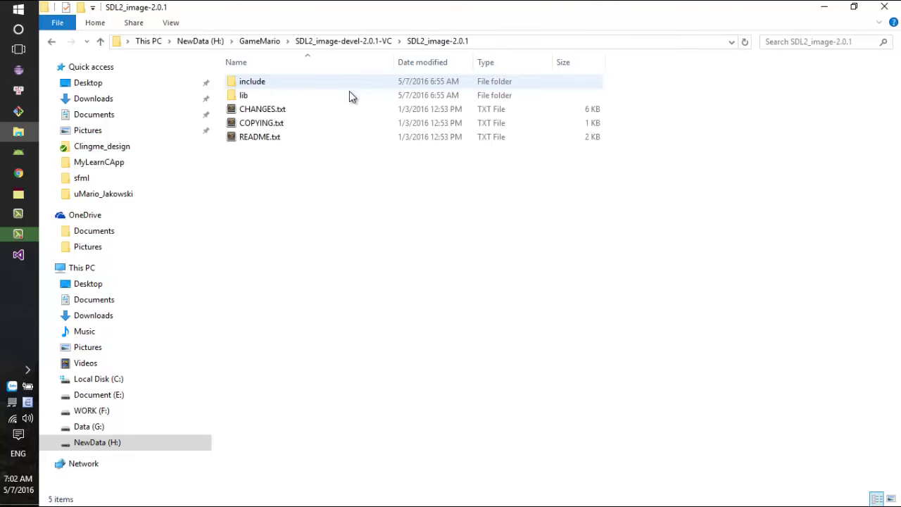
{"action": "double_click", "coordinate": [265, 85]}
{"action": "left_click", "coordinate": [531, 40]}
{"action": "key", "text": "ctrl+c"}
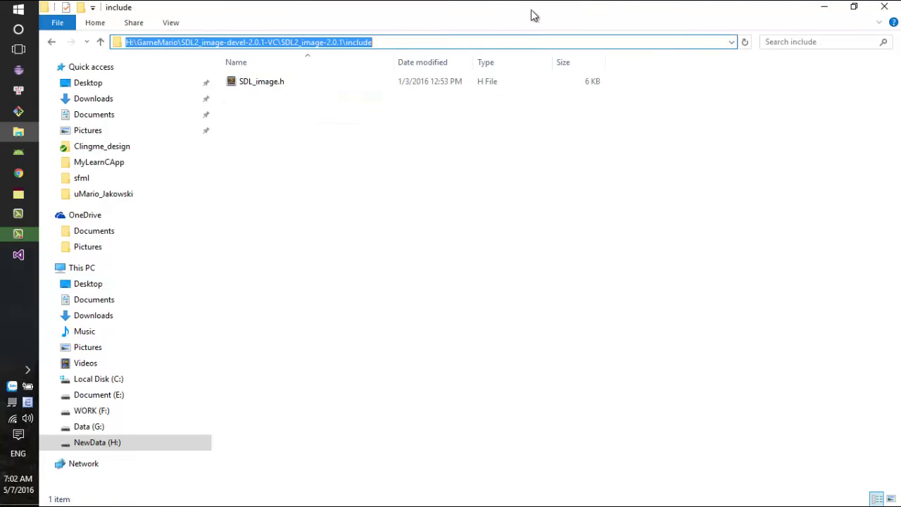
Replace the SDL2_image-2.0.0 entry in the Debug include directories with H:\GameMario\SDL2_image-devel-2.0.1-VC\SDL2_image-2.0.1\include.
{"action": "left_click_drag", "start_coordinate": [531, 16], "coordinate": [294, 159]}
{"action": "left_click", "coordinate": [581, 147]}
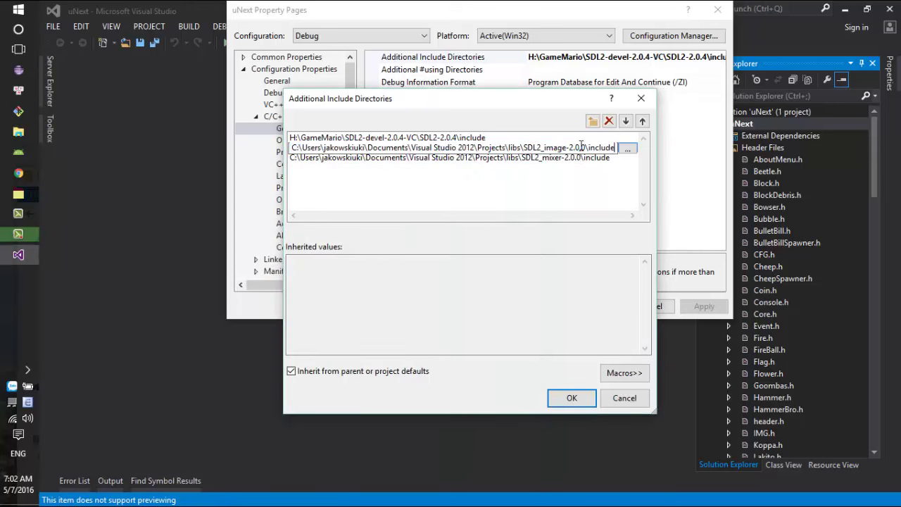
{"action": "left_click", "coordinate": [609, 122]}
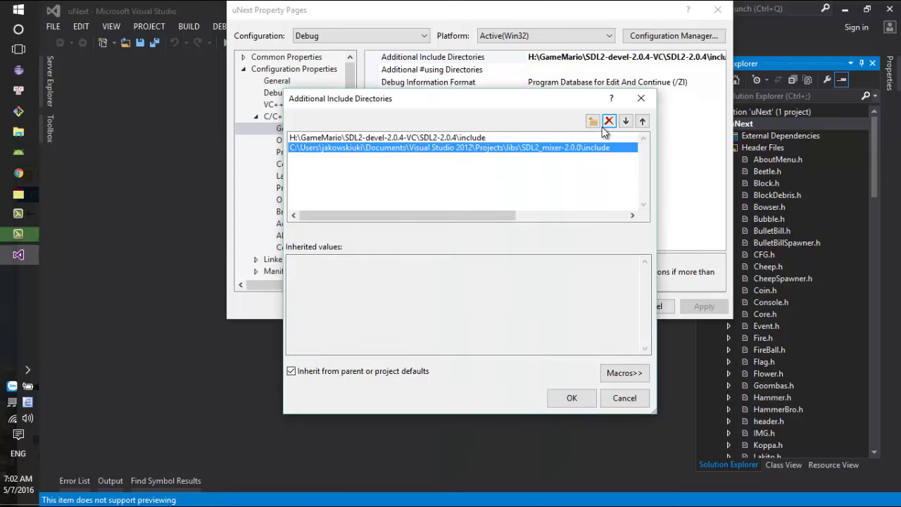
{"action": "left_click", "coordinate": [592, 121]}
{"action": "key", "text": "ctrl+v"}
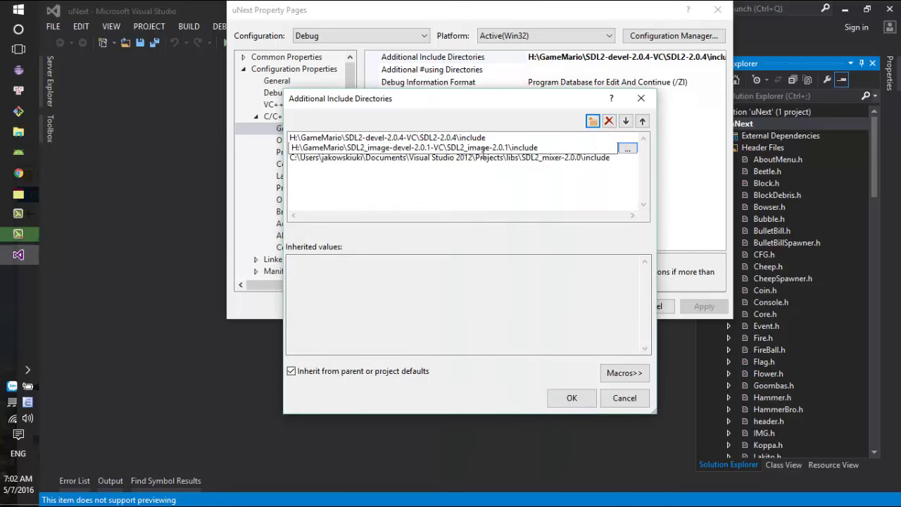
Open the SDL2_mixer-2.0.1 include folder under GameMario in File Explorer and copy its full path.
{"action": "left_click", "coordinate": [499, 161]}
{"action": "key", "text": "alt+Tab"}
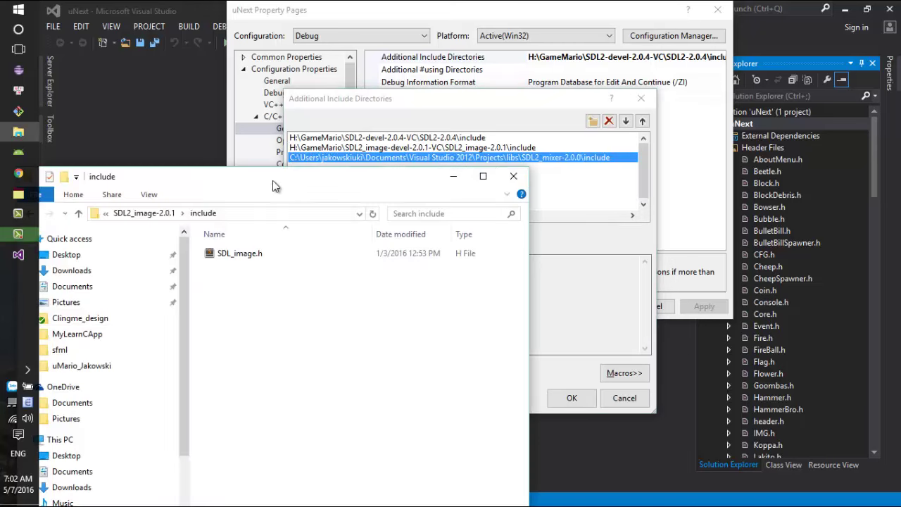
{"action": "left_click_drag", "start_coordinate": [248, 170], "coordinate": [394, 1]}
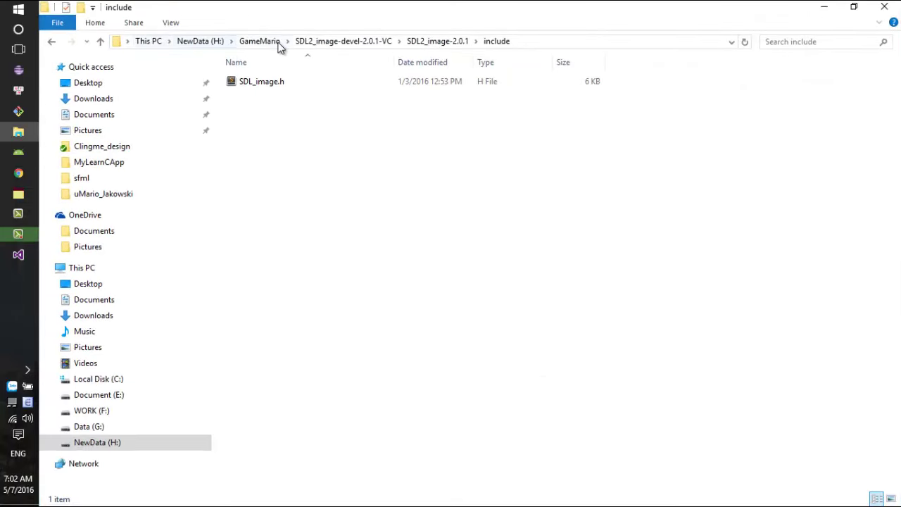
{"action": "left_click", "coordinate": [261, 44]}
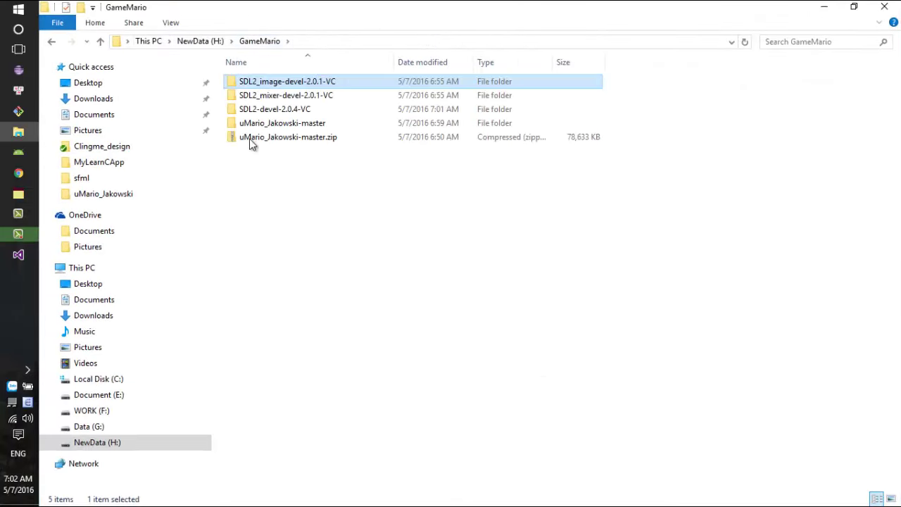
{"action": "double_click", "coordinate": [292, 96]}
{"action": "double_click", "coordinate": [283, 91]}
{"action": "double_click", "coordinate": [281, 86]}
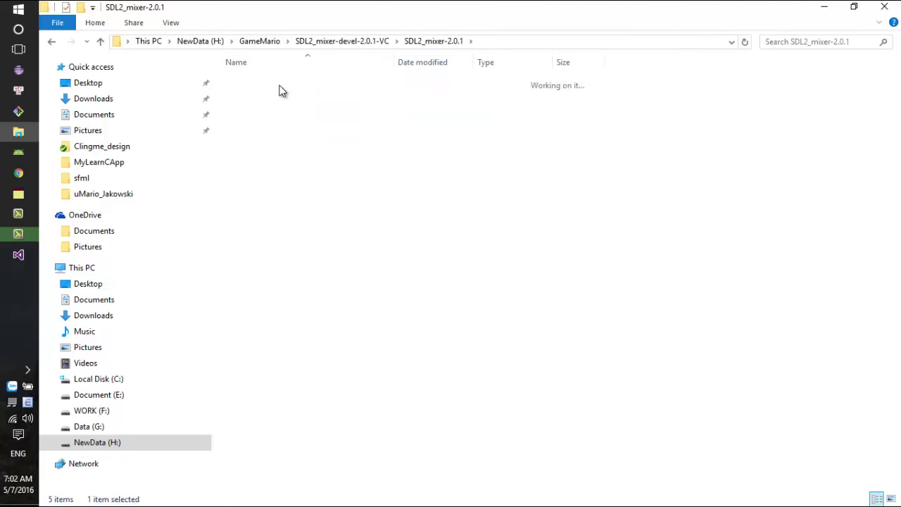
{"action": "left_click", "coordinate": [535, 44]}
{"action": "key", "text": "ctrl+c"}
{"action": "left_click", "coordinate": [817, 9]}
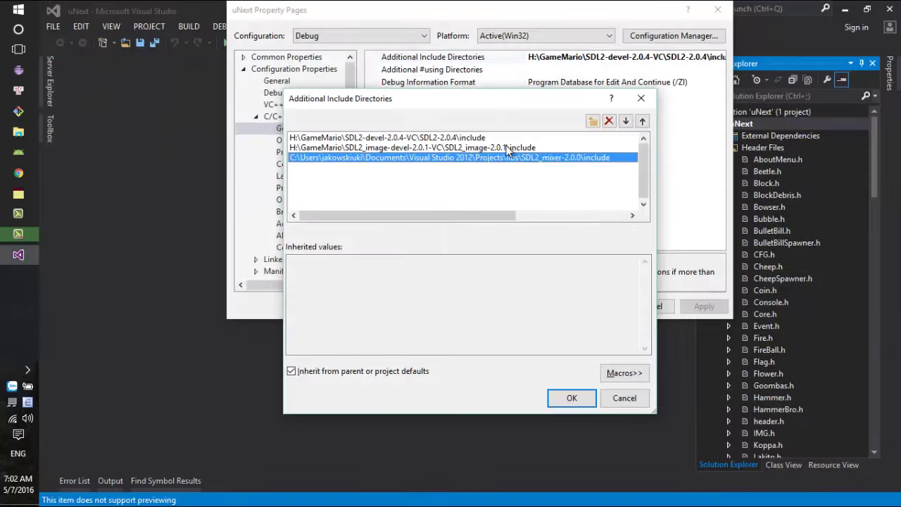
Replace the SDL2_mixer-2.0.0 include entry with H:\GameMario\SDL2_mixer-devel-2.0.1-VC\SDL2_mixer-2.0.1\include and apply the Debug property changes.
{"action": "left_click", "coordinate": [609, 121]}
{"action": "left_click", "coordinate": [594, 121]}
{"action": "key", "text": "ctrl+v"}
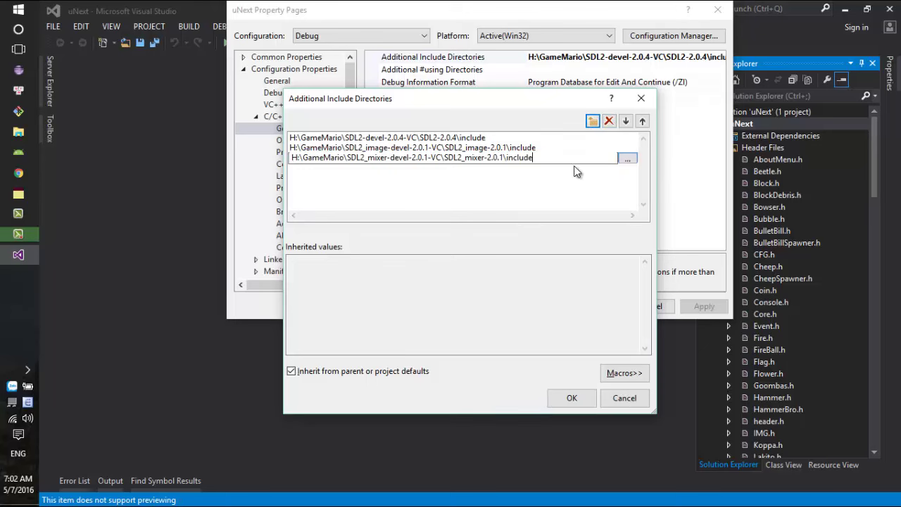
{"action": "left_click", "coordinate": [572, 398]}
{"action": "left_click", "coordinate": [702, 305]}
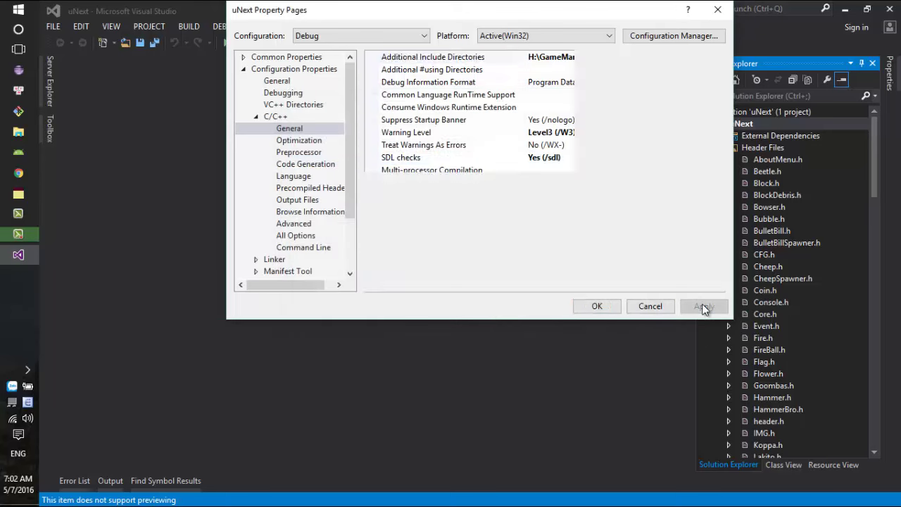
Set the configuration to Release and open its Additional Include Directories list with the SDL2_mixer-2.0.0 path selected.
{"action": "left_click", "coordinate": [327, 39]}
{"action": "left_click", "coordinate": [324, 59]}
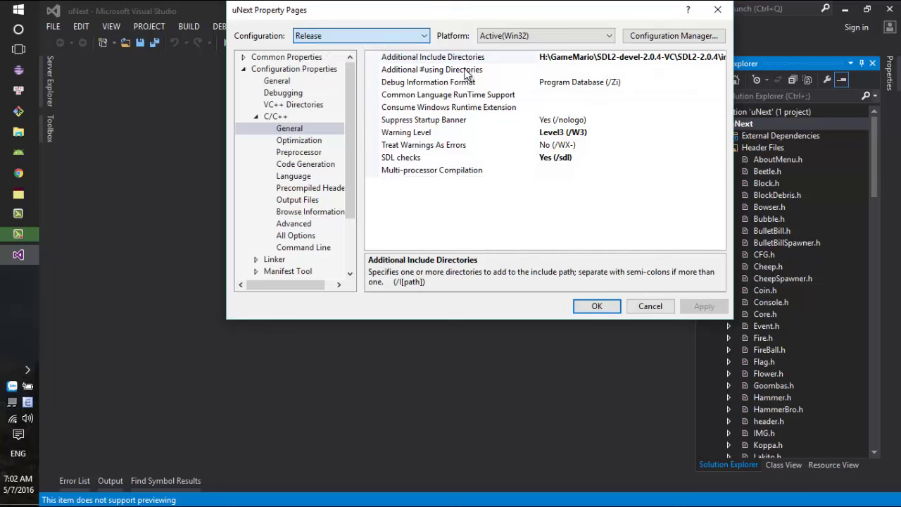
{"action": "left_click", "coordinate": [719, 57]}
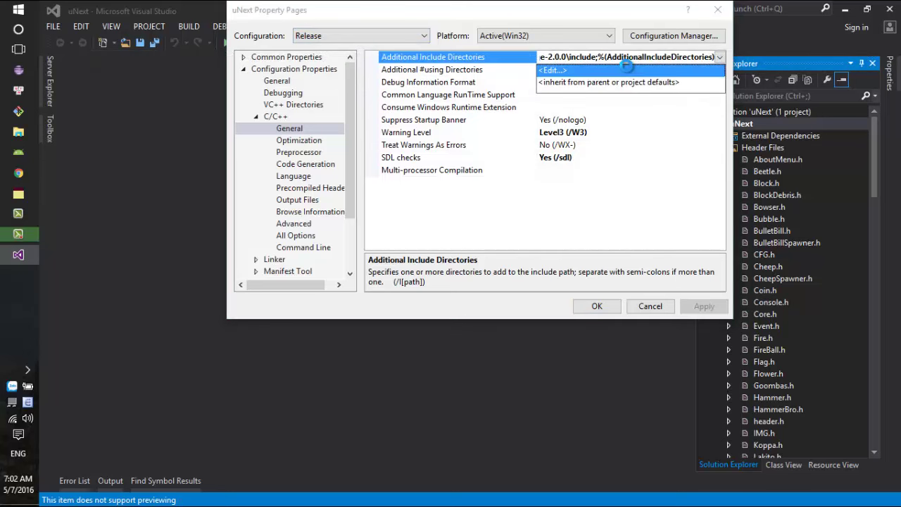
{"action": "left_click", "coordinate": [556, 69]}
{"action": "left_click", "coordinate": [387, 149]}
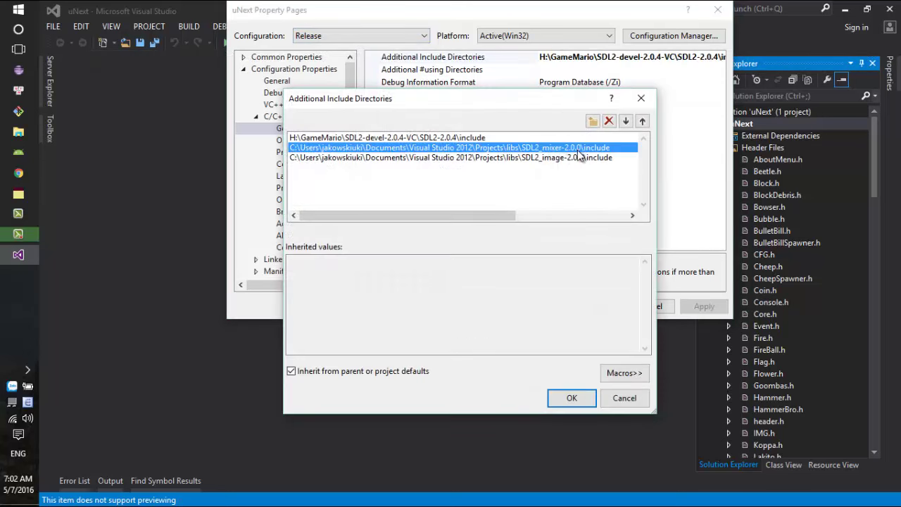
Copy the SDL2_mixer-2.0.1 include path from File Explorer and replace the SDL2_mixer-2.0.0 entry in the Release include directories with it.
{"action": "key", "text": "alt+Tab"}
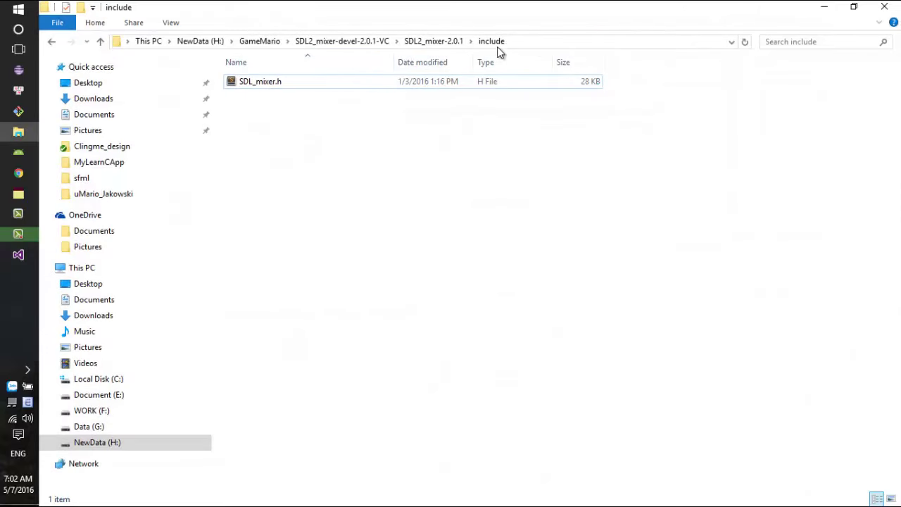
{"action": "left_click", "coordinate": [544, 41]}
{"action": "key", "text": "ctrl+c"}
{"action": "key", "text": "alt+Tab"}
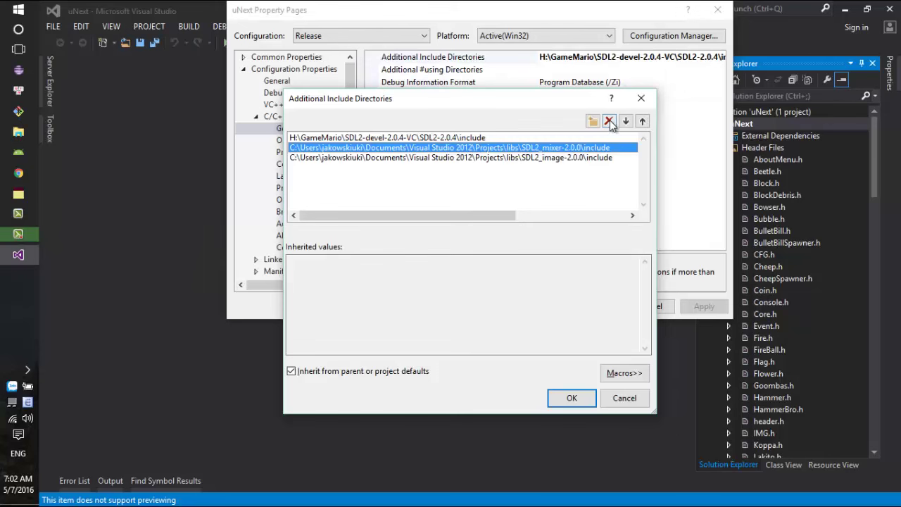
{"action": "left_click", "coordinate": [608, 122]}
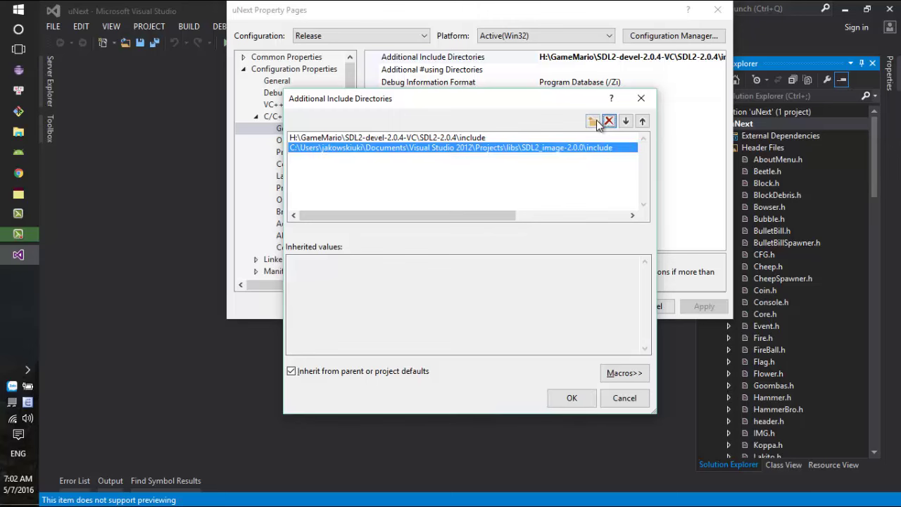
{"action": "left_click", "coordinate": [593, 121]}
{"action": "key", "text": "ctrl+v"}
{"action": "left_click", "coordinate": [553, 182]}
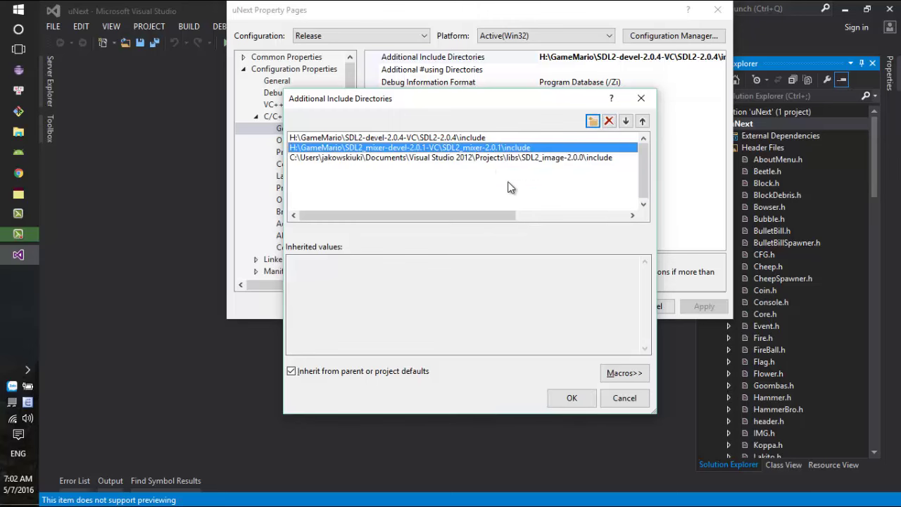
Switch to File Explorer, open the SDL2_image-2.0.1 include folder under GameMario and copy its full path.
{"action": "key", "text": "alt+Tab"}
{"action": "left_click", "coordinate": [261, 41]}
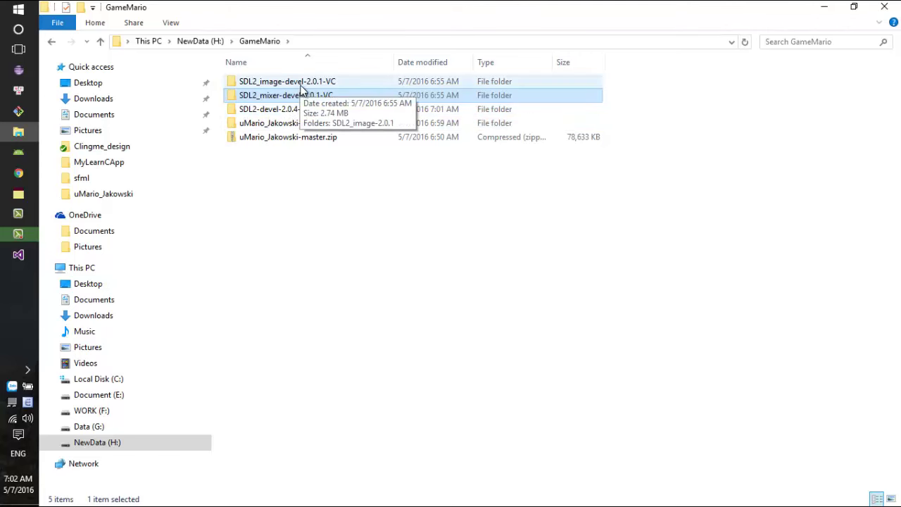
{"action": "double_click", "coordinate": [301, 84]}
{"action": "double_click", "coordinate": [302, 83]}
{"action": "double_click", "coordinate": [400, 79]}
{"action": "left_click", "coordinate": [568, 41]}
{"action": "key", "text": "ctrl+c"}
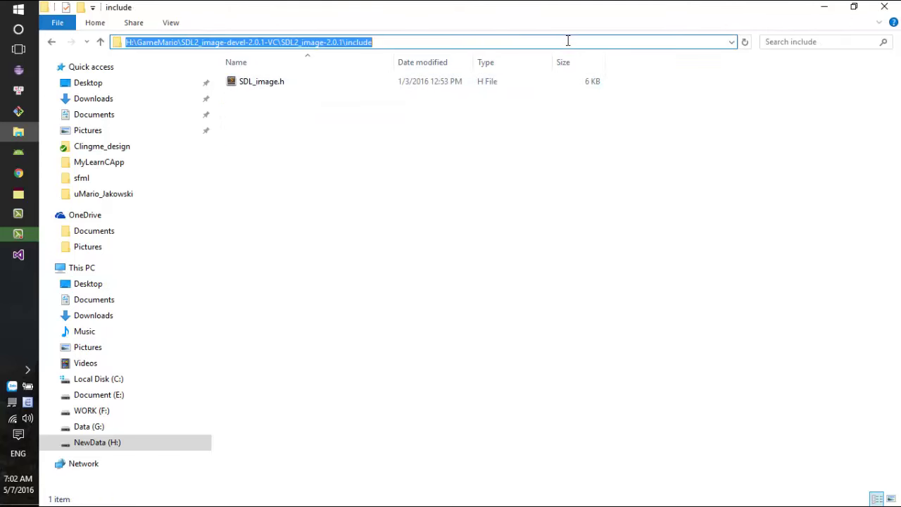
Add the copied SDL2_image-2.0.1 path to the Release include directories, delete the SDL2_image-2.0.0 entry and apply the changes.
{"action": "key", "text": "alt+Tab"}
{"action": "left_click", "coordinate": [545, 157]}
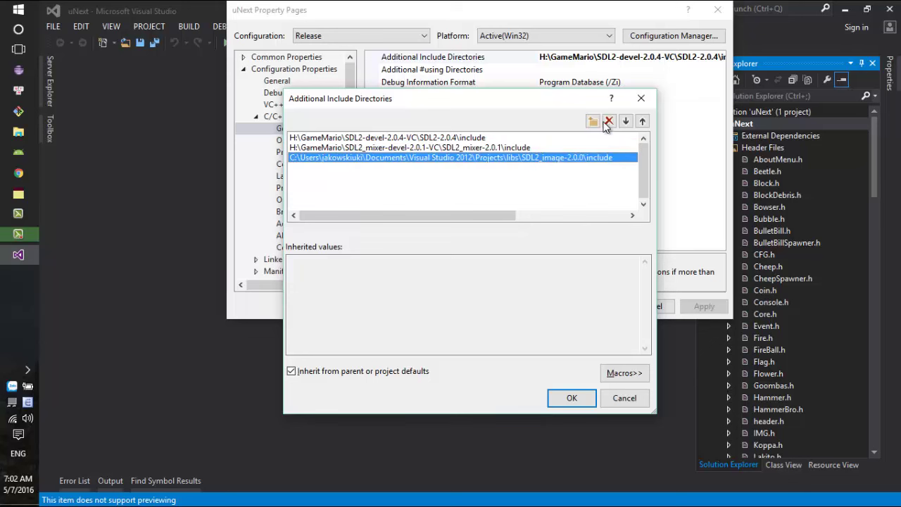
{"action": "left_click", "coordinate": [594, 122]}
{"action": "key", "text": "ctrl+v"}
{"action": "key", "text": "Return"}
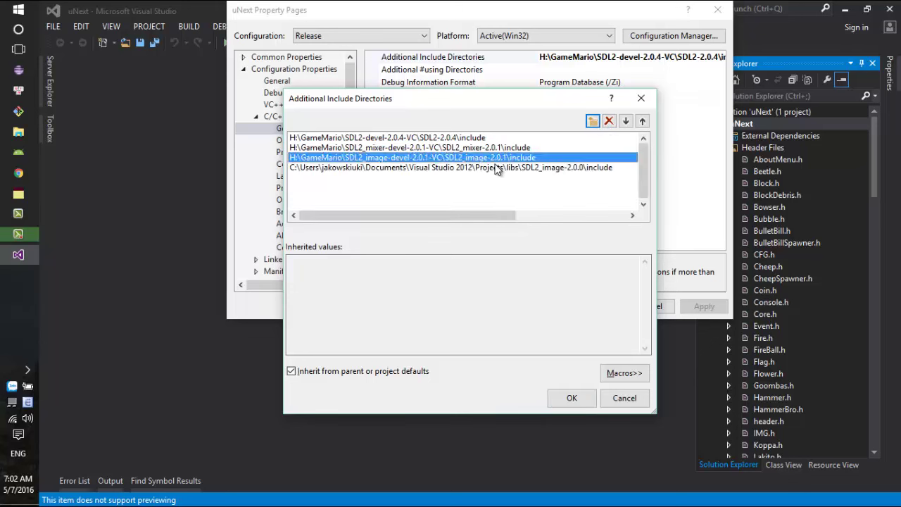
{"action": "left_click", "coordinate": [322, 169]}
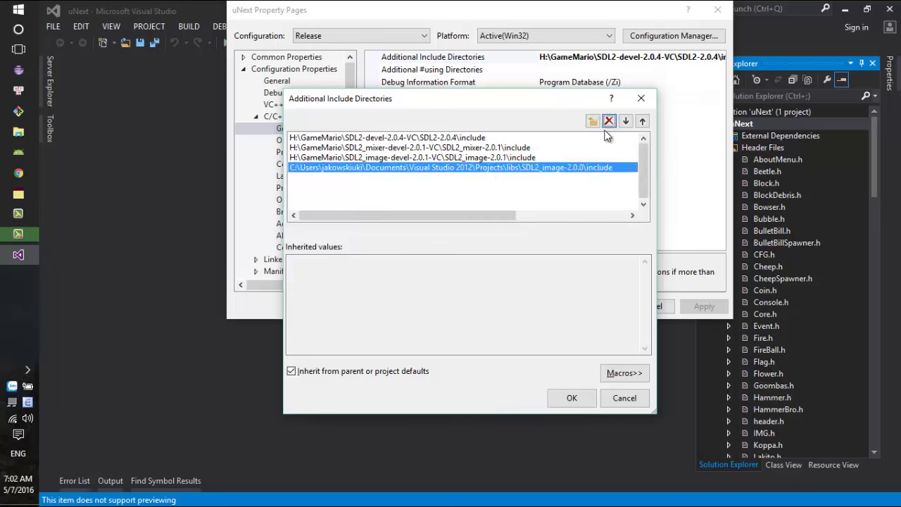
{"action": "left_click", "coordinate": [608, 121]}
{"action": "left_click", "coordinate": [570, 396]}
{"action": "left_click", "coordinate": [695, 306]}
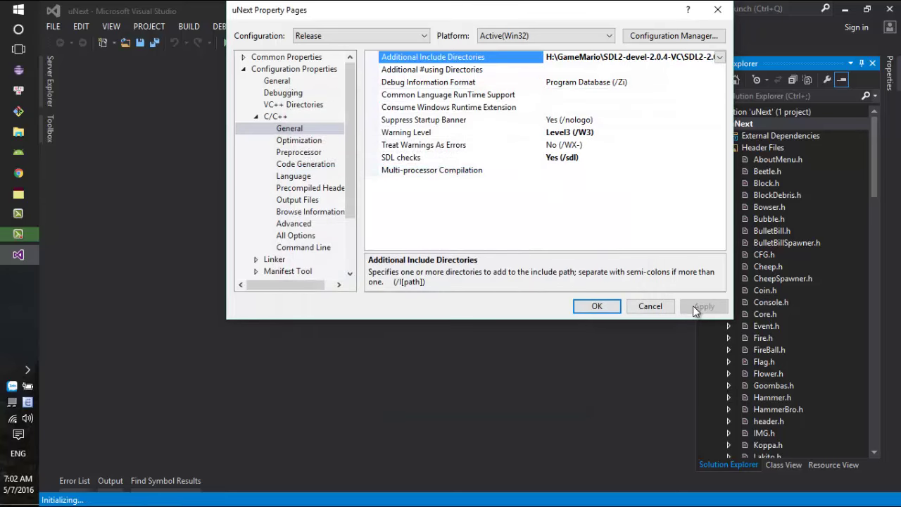
Open the Linker's Additional Library Directories list for Release, check its SDL2, SDL2_mixer and SDL2_image entries and close it.
{"action": "left_click", "coordinate": [295, 143]}
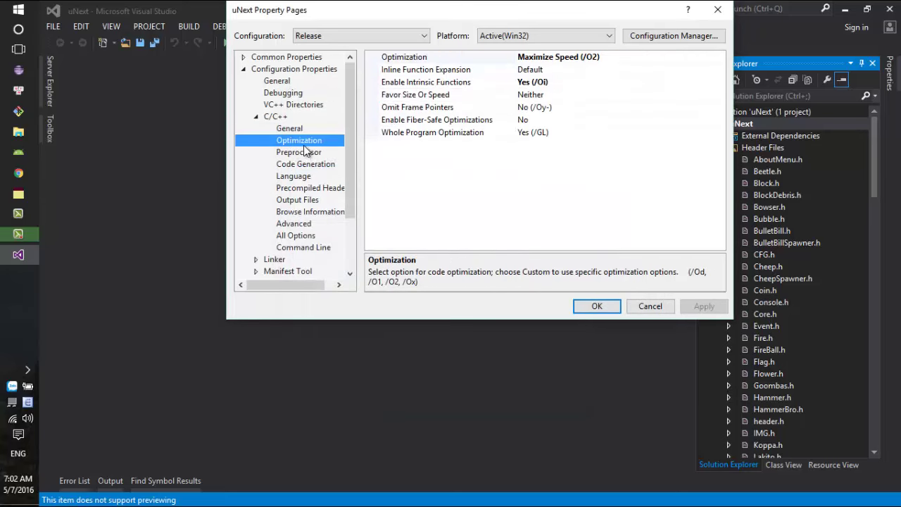
{"action": "left_click", "coordinate": [304, 153]}
{"action": "left_click", "coordinate": [261, 117]}
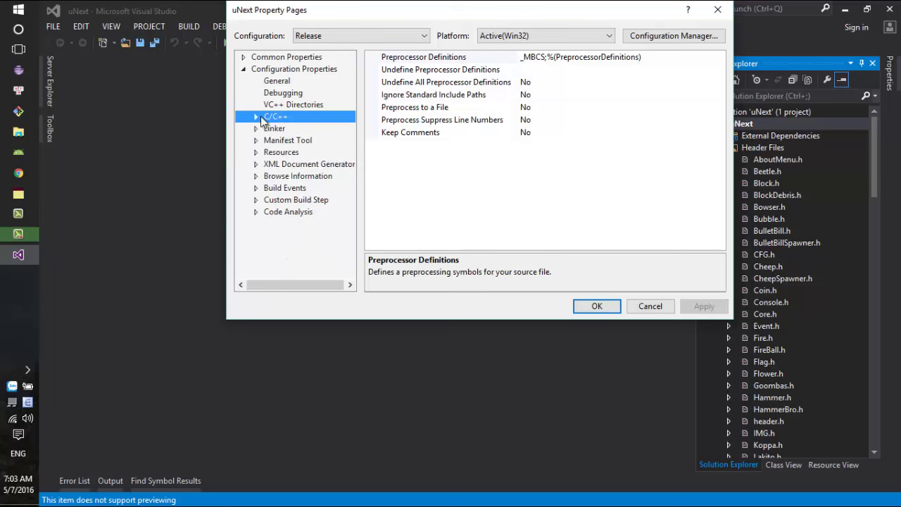
{"action": "left_click", "coordinate": [256, 129]}
{"action": "left_click", "coordinate": [289, 141]}
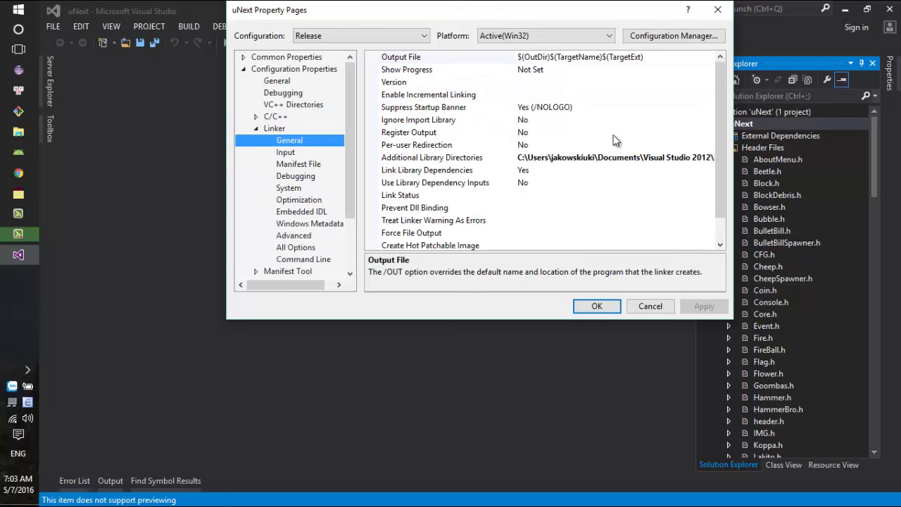
{"action": "left_click", "coordinate": [582, 158]}
{"action": "left_click", "coordinate": [709, 157]}
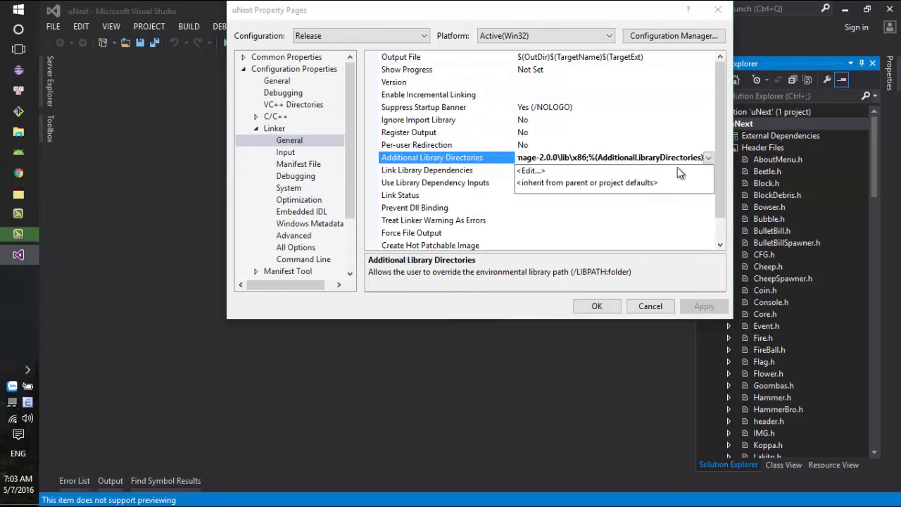
{"action": "left_click", "coordinate": [677, 169]}
{"action": "left_click", "coordinate": [520, 138]}
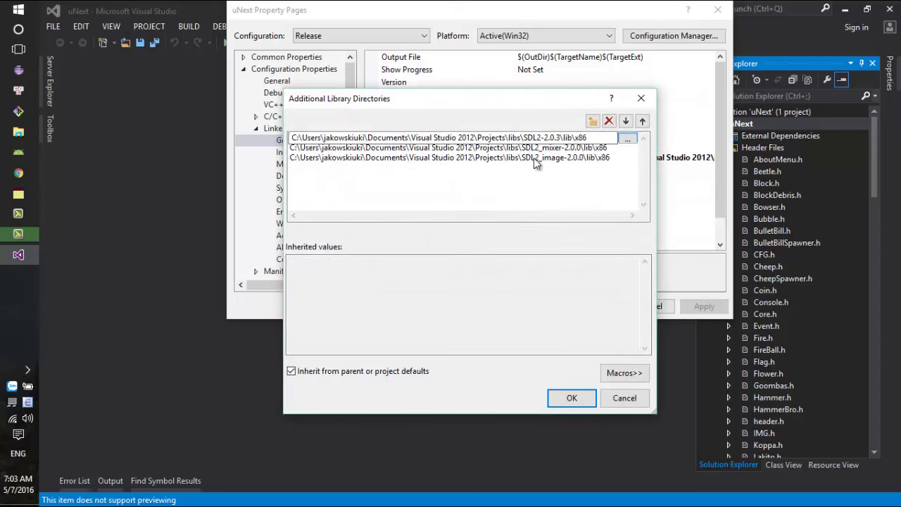
{"action": "key", "text": "Return"}
Set the configuration to All Configurations and open the Linker's Additional Library Directories list with the SDL2-2.0.3 path selected.
{"action": "left_click", "coordinate": [341, 37]}
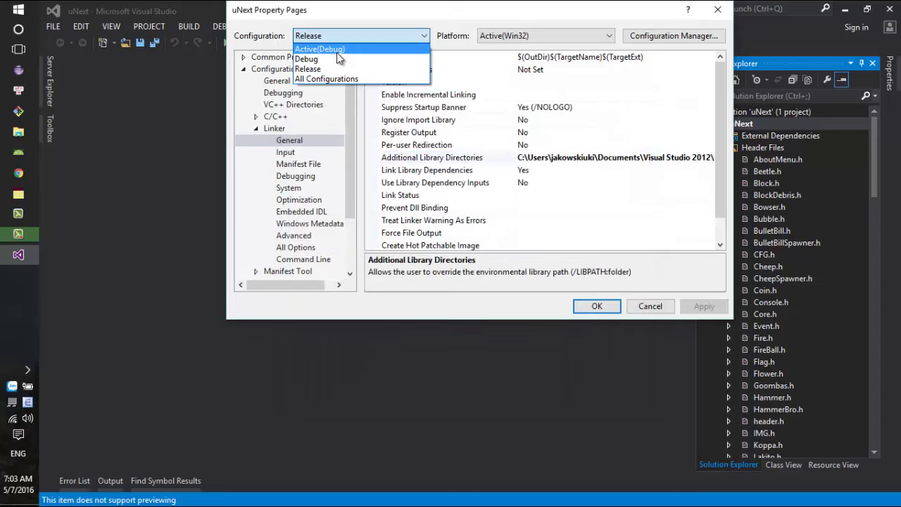
{"action": "left_click", "coordinate": [341, 54]}
{"action": "left_click", "coordinate": [338, 36]}
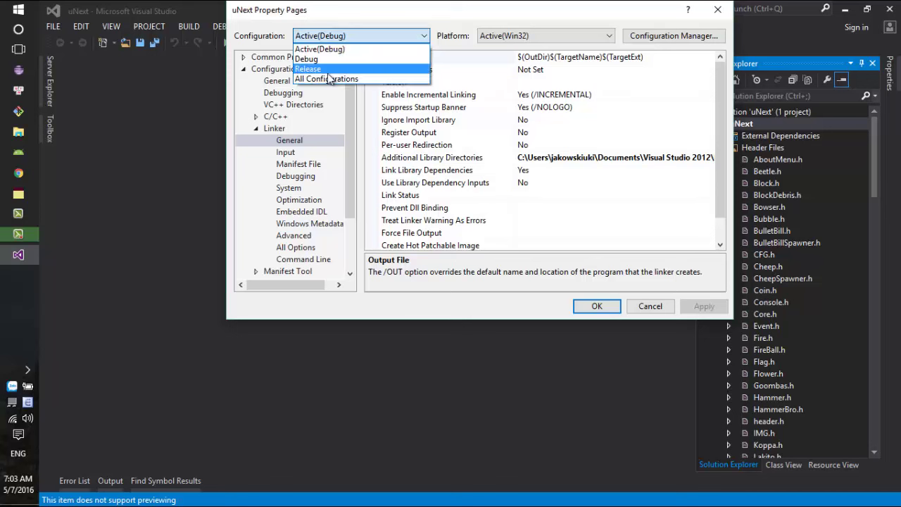
{"action": "left_click", "coordinate": [324, 80]}
{"action": "left_click", "coordinate": [669, 157]}
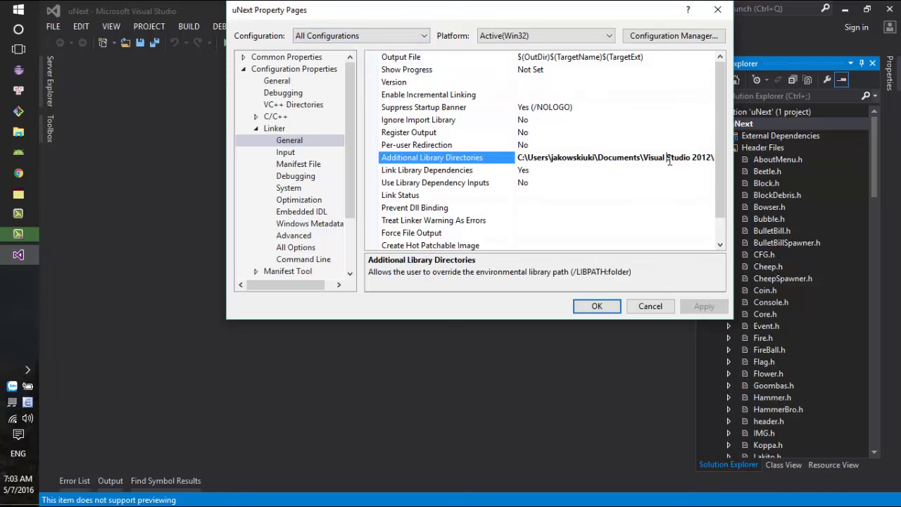
{"action": "left_click", "coordinate": [708, 158]}
{"action": "left_click", "coordinate": [628, 169]}
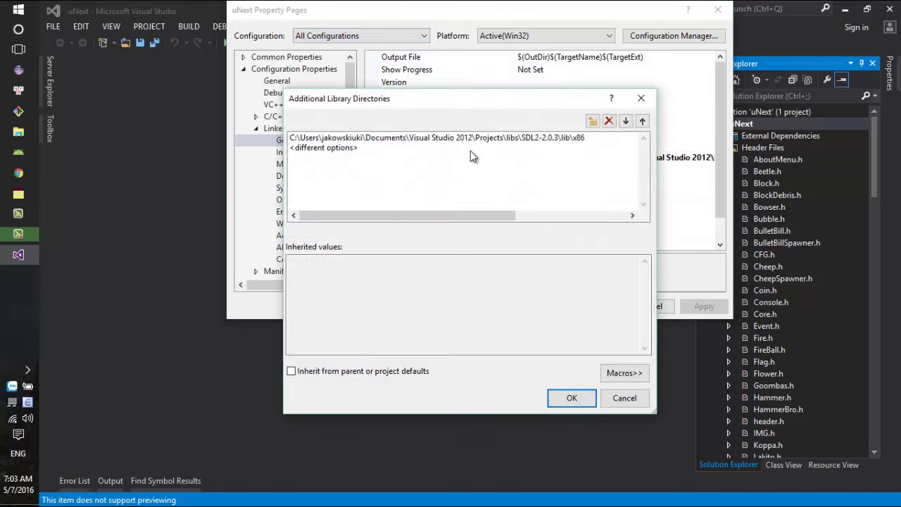
{"action": "left_click", "coordinate": [459, 140]}
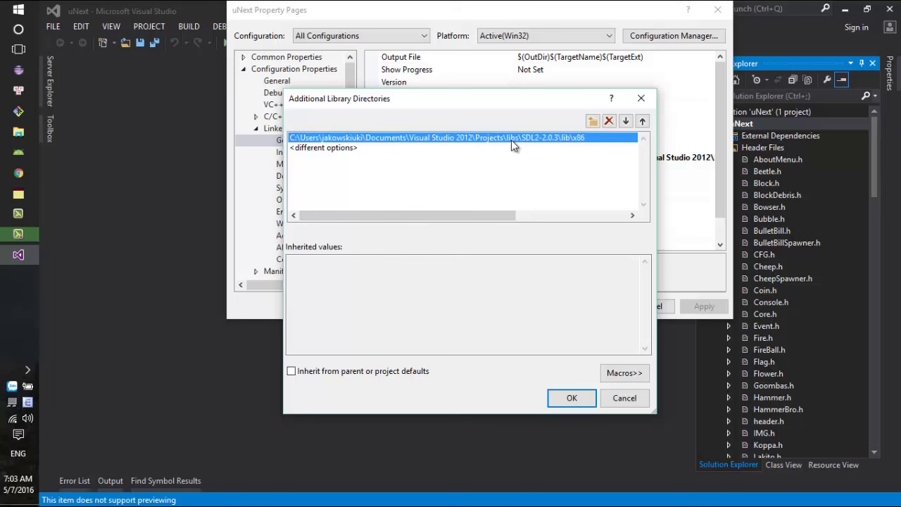
Switch to File Explorer, open the lib\x86 folder of SDL2-2.0.4 under GameMario and copy its full path.
{"action": "left_click", "coordinate": [19, 141]}
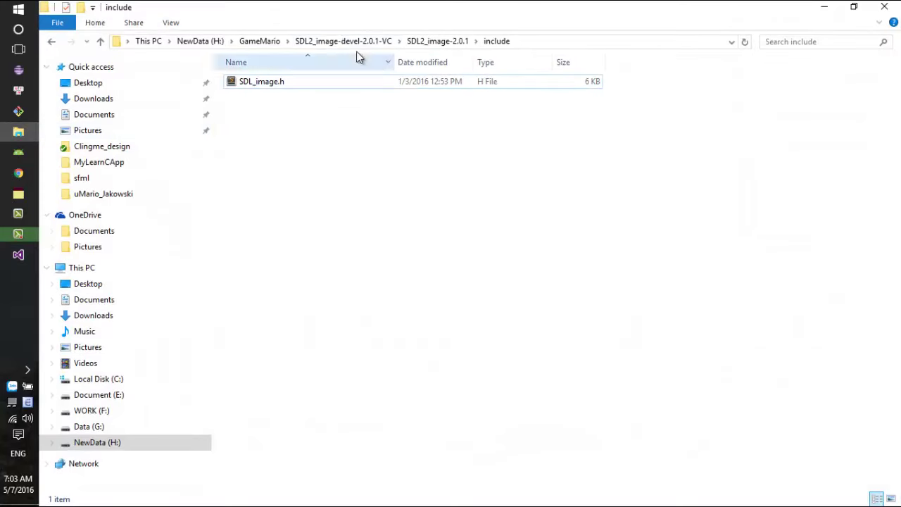
{"action": "left_click", "coordinate": [258, 41]}
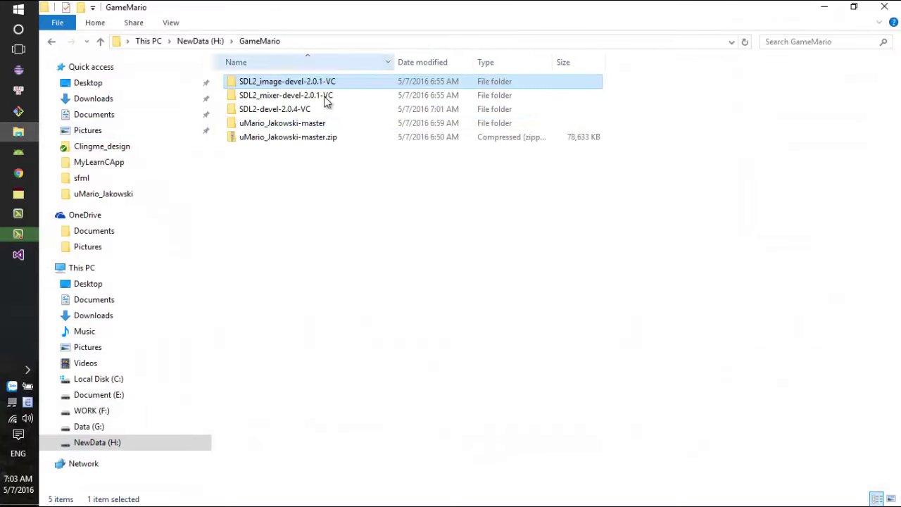
{"action": "double_click", "coordinate": [282, 123]}
{"action": "left_click", "coordinate": [269, 42]}
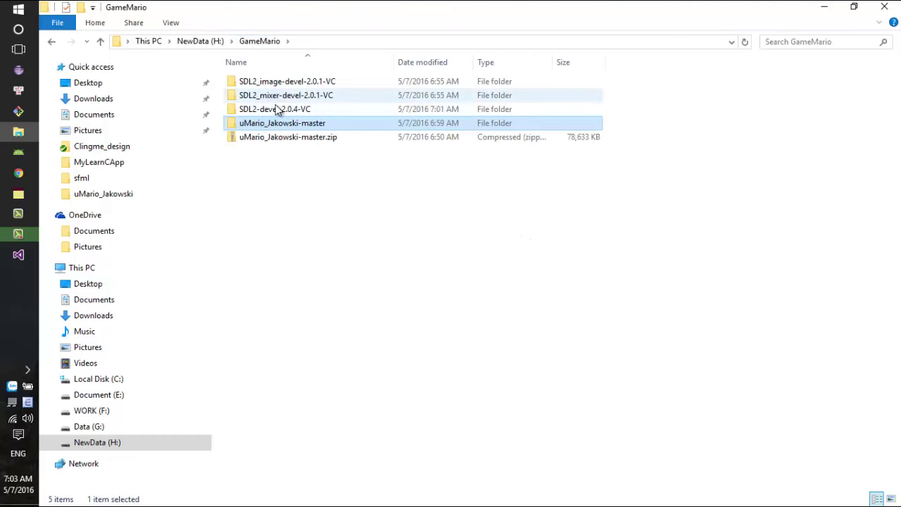
{"action": "double_click", "coordinate": [293, 111]}
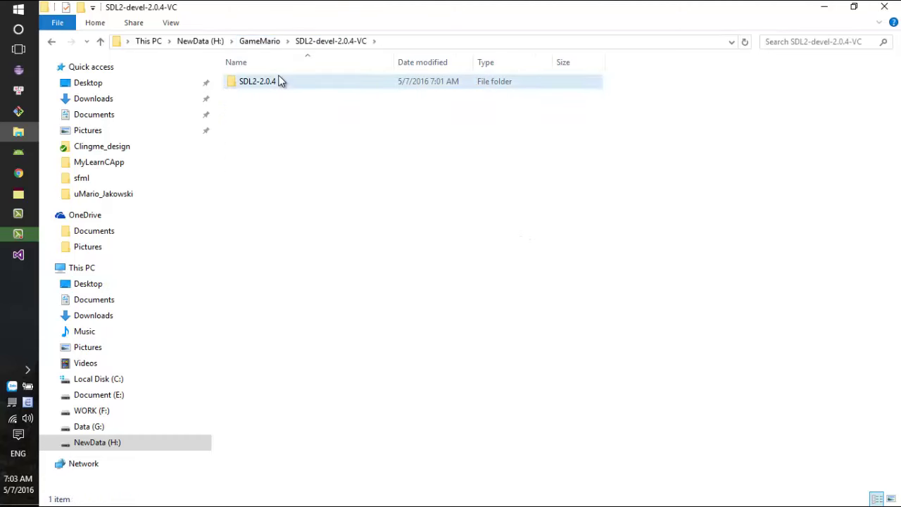
{"action": "double_click", "coordinate": [280, 81]}
{"action": "double_click", "coordinate": [261, 110]}
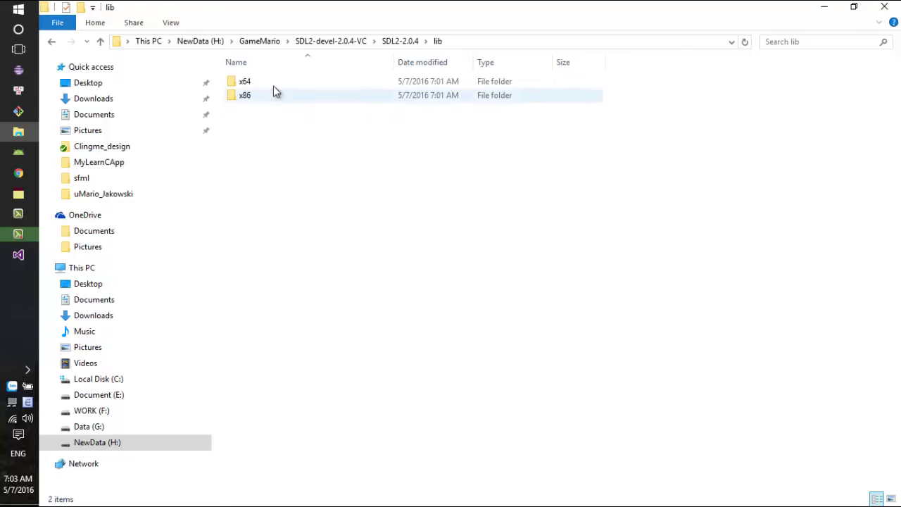
{"action": "double_click", "coordinate": [262, 96]}
{"action": "left_click", "coordinate": [545, 42]}
{"action": "key", "text": "ctrl+c"}
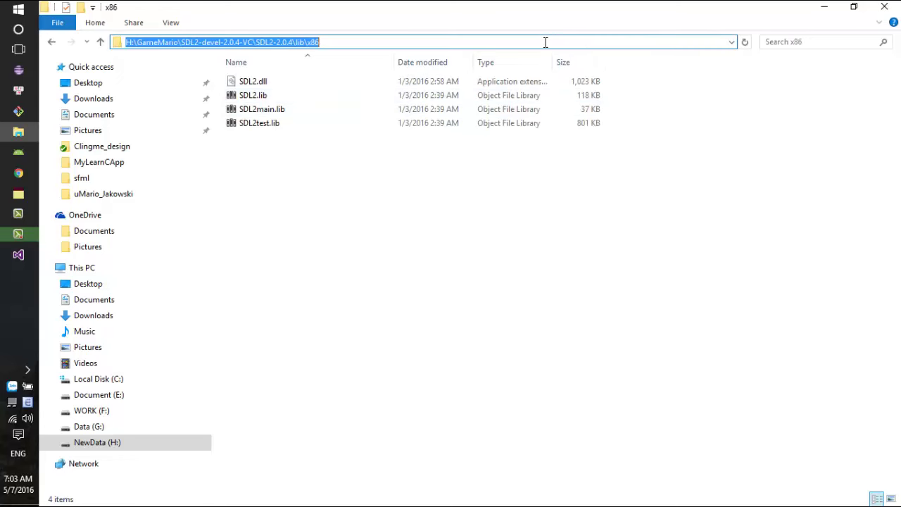
Replace the SDL2-2.0.3 library directory with the copied SDL2-2.0.4 lib\x86 path for All Configurations in Visual Studio and apply the change.
{"action": "left_click", "coordinate": [821, 8]}
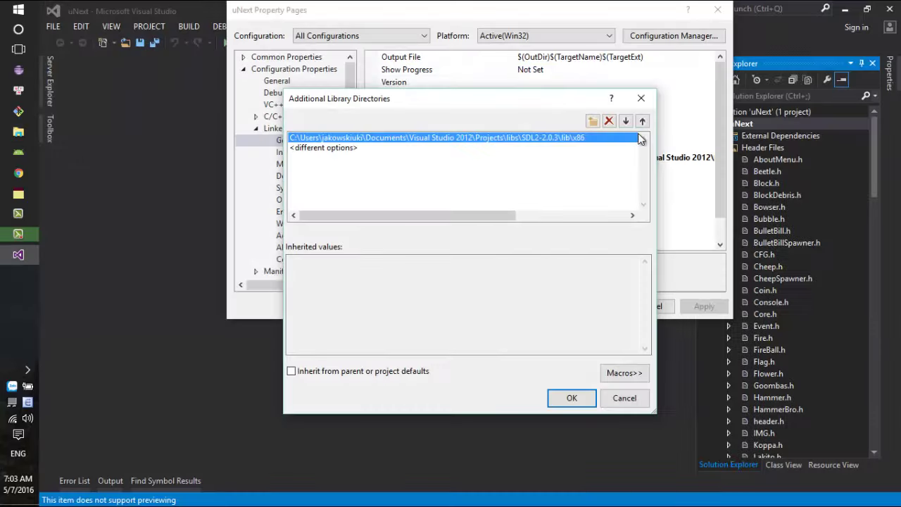
{"action": "left_click", "coordinate": [594, 120]}
{"action": "key", "text": "ctrl+v"}
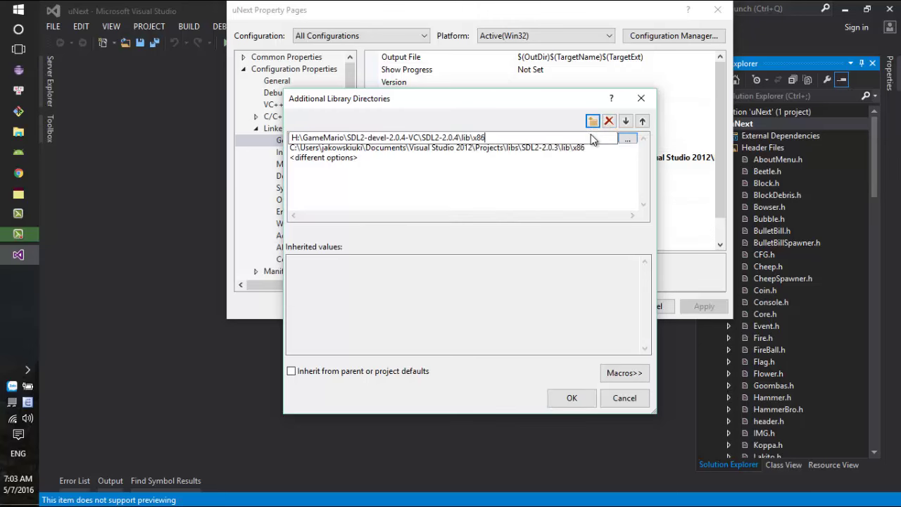
{"action": "key", "text": "Return"}
{"action": "left_click", "coordinate": [496, 148]}
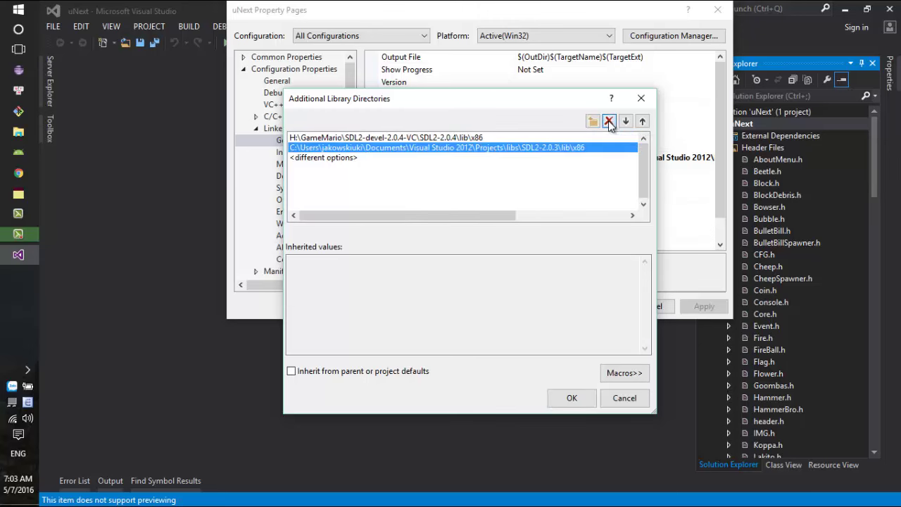
{"action": "left_click", "coordinate": [609, 121]}
{"action": "left_click", "coordinate": [571, 398]}
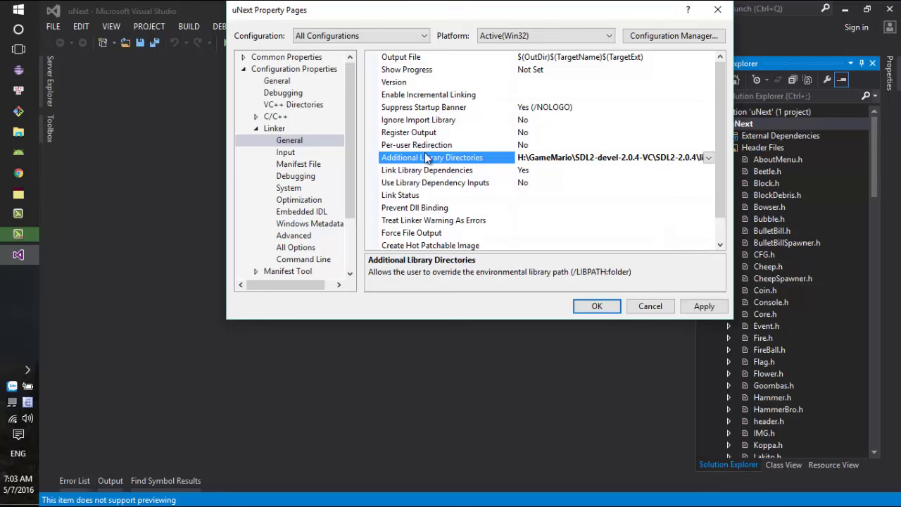
{"action": "left_click", "coordinate": [704, 307]}
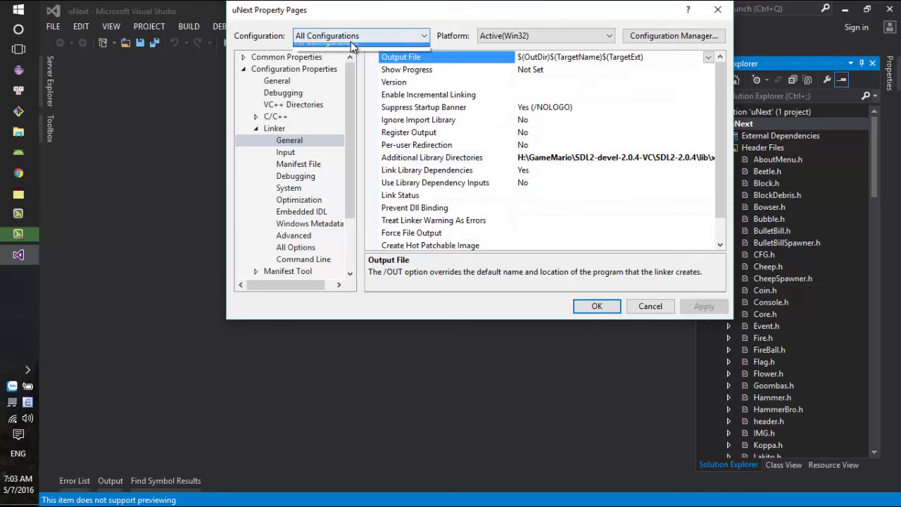
Set the configuration to Debug and open the Linker's Additional Library Directories list with the SDL2_image-2.0.0 entry selected.
{"action": "left_click", "coordinate": [352, 35]}
{"action": "left_click", "coordinate": [314, 60]}
{"action": "left_click", "coordinate": [710, 158]}
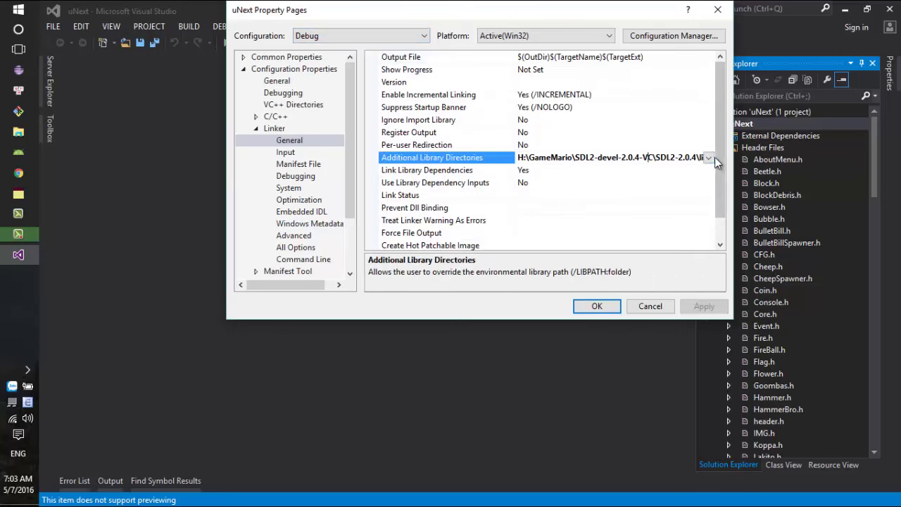
{"action": "left_click", "coordinate": [711, 157]}
{"action": "left_click", "coordinate": [630, 171]}
{"action": "left_click", "coordinate": [568, 150]}
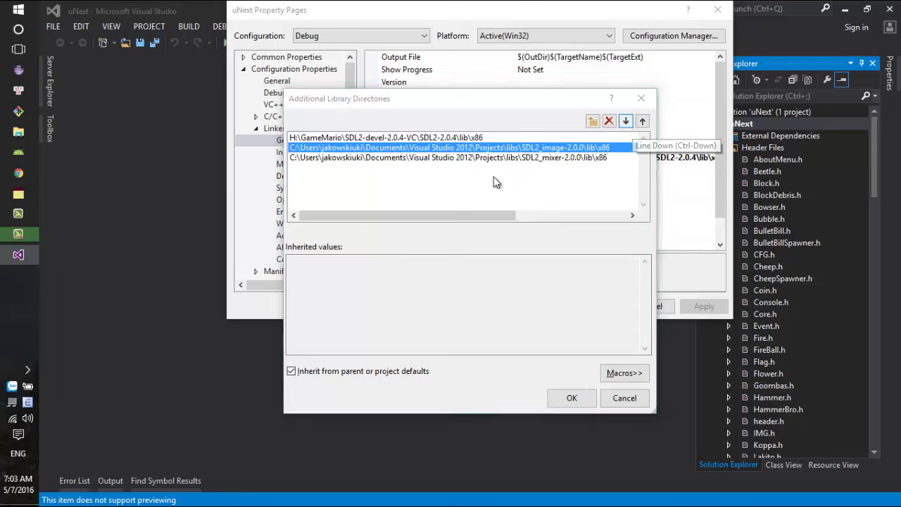
Switch to File Explorer, open the lib\x86 folder of SDL2_image-2.0.1 under GameMario and copy its full path.
{"action": "key", "text": "alt+Tab"}
{"action": "left_click", "coordinate": [271, 42]}
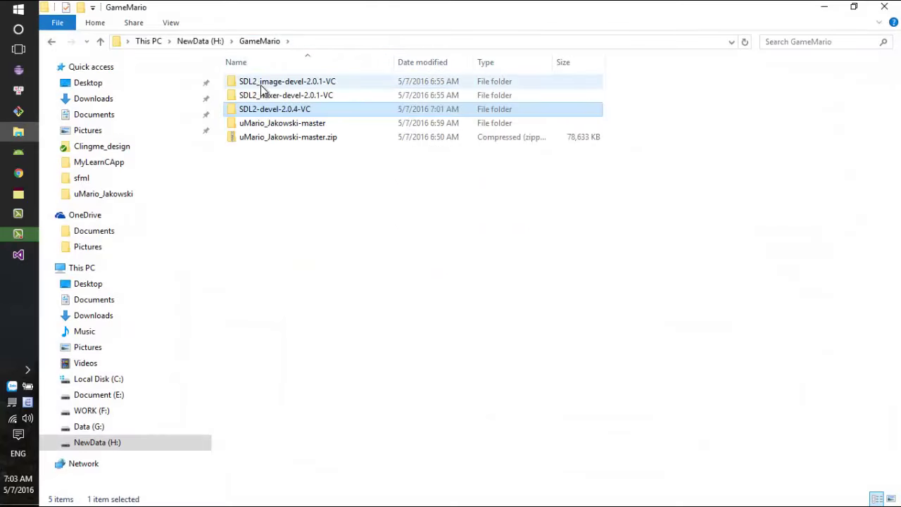
{"action": "double_click", "coordinate": [314, 92]}
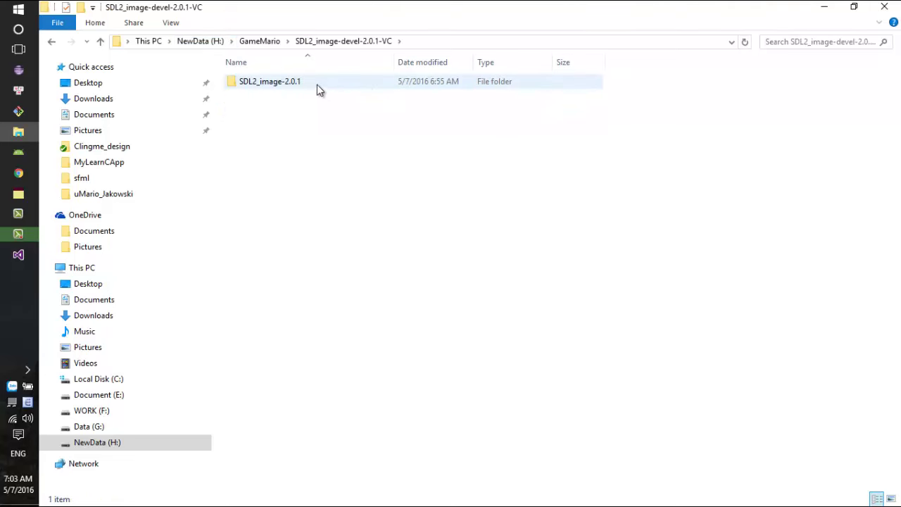
{"action": "double_click", "coordinate": [317, 85]}
{"action": "double_click", "coordinate": [271, 96]}
{"action": "double_click", "coordinate": [309, 96]}
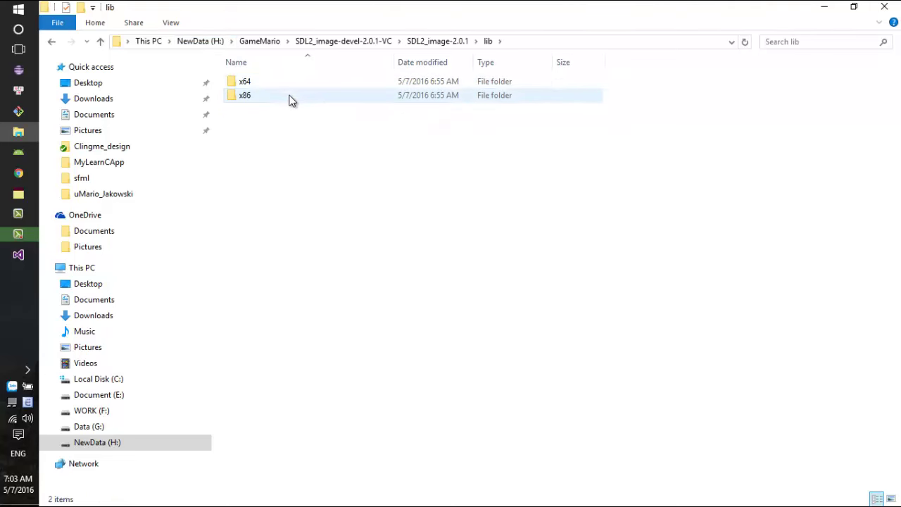
{"action": "left_click", "coordinate": [552, 43]}
{"action": "key", "text": "ctrl+c"}
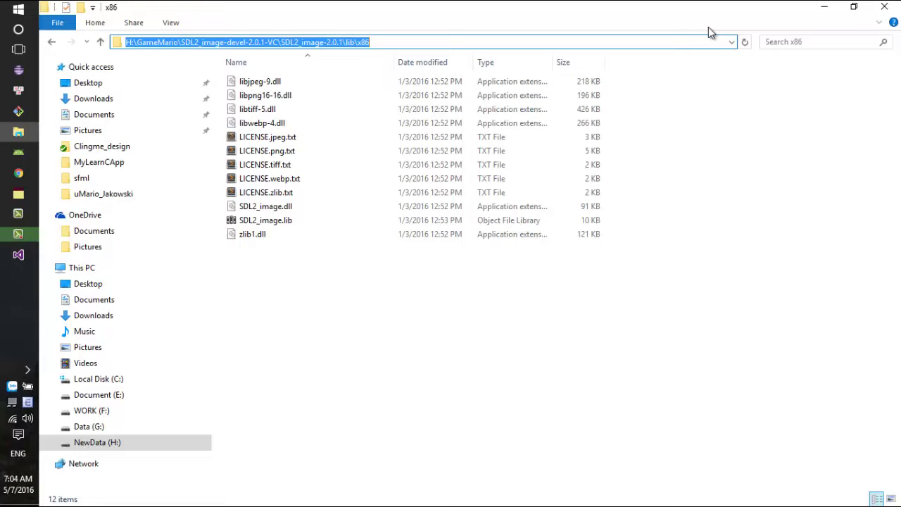
Replace the Debug SDL2_image-2.0.0 library entry with the copied SDL2_image-2.0.1 lib\x86 path in Visual Studio and delete the SDL2_mixer-2.0.0 entry.
{"action": "left_click", "coordinate": [826, 7]}
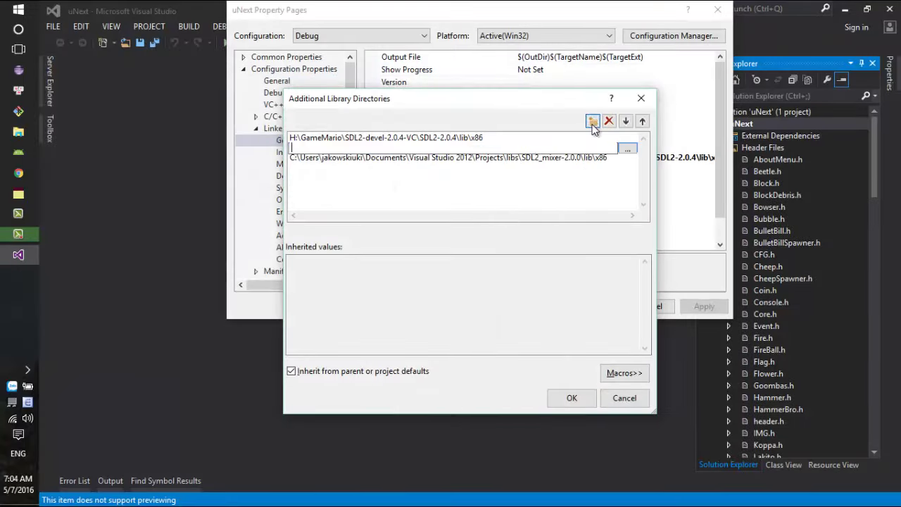
{"action": "key", "text": "ctrl+v"}
{"action": "key", "text": "Return"}
{"action": "left_click", "coordinate": [553, 157]}
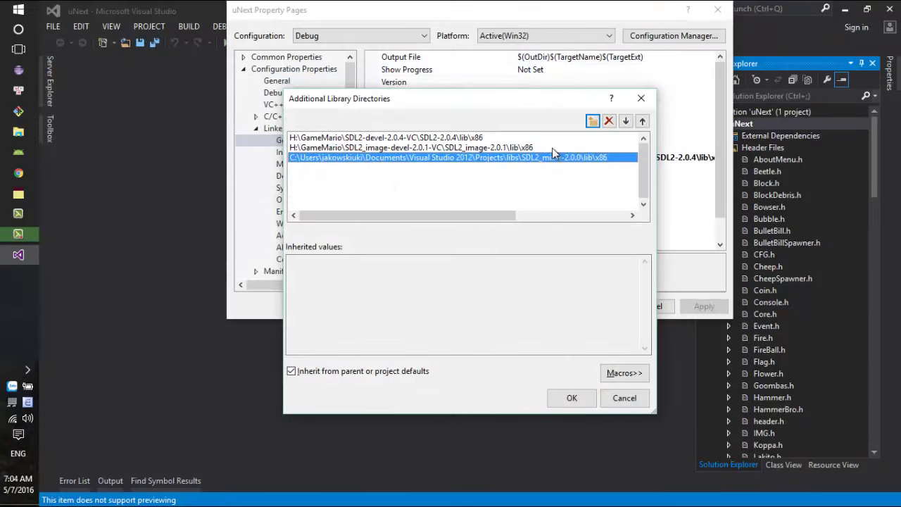
{"action": "left_click", "coordinate": [609, 121]}
Switch to File Explorer, open the lib\x86 folder of SDL2_mixer-2.0.1 under GameMario and copy its full path.
{"action": "key", "text": "alt+Tab"}
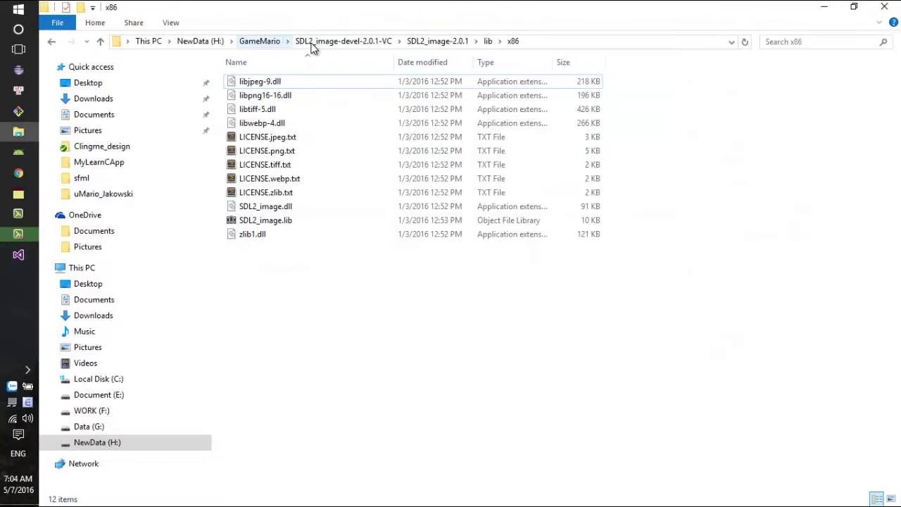
{"action": "left_click", "coordinate": [273, 42]}
{"action": "double_click", "coordinate": [284, 96]}
{"action": "double_click", "coordinate": [284, 85]}
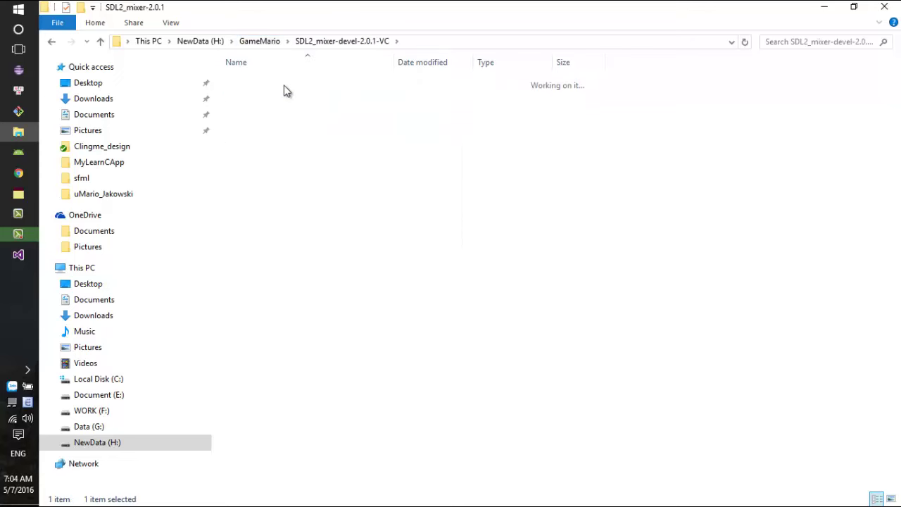
{"action": "double_click", "coordinate": [282, 96]}
{"action": "double_click", "coordinate": [281, 95]}
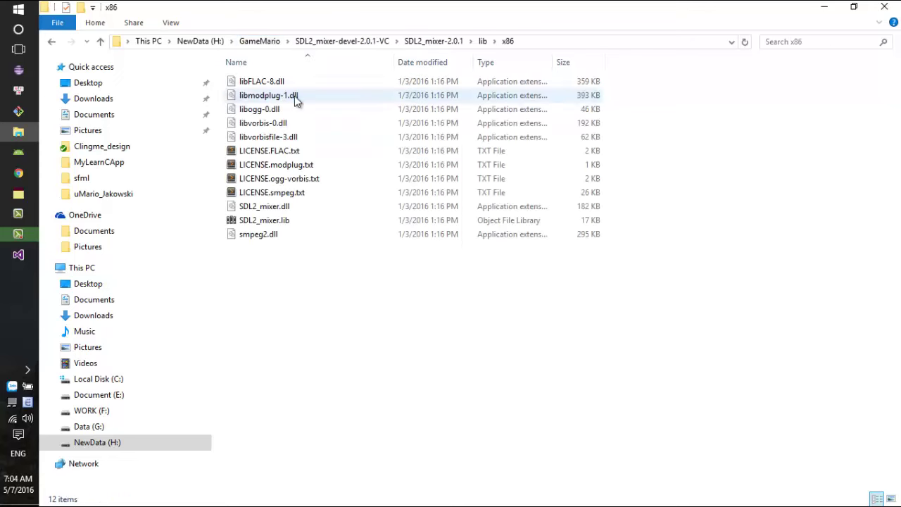
{"action": "left_click", "coordinate": [630, 42]}
{"action": "key", "text": "ctrl+c"}
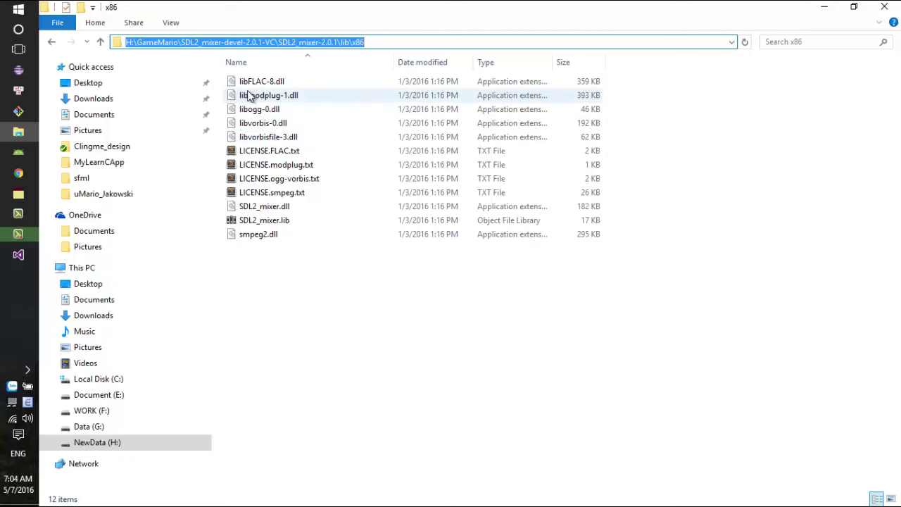
Add the copied SDL2_mixer-2.0.1 lib\x86 path to the Debug library directories in Visual Studio and apply the changes.
{"action": "key", "text": "alt+Tab"}
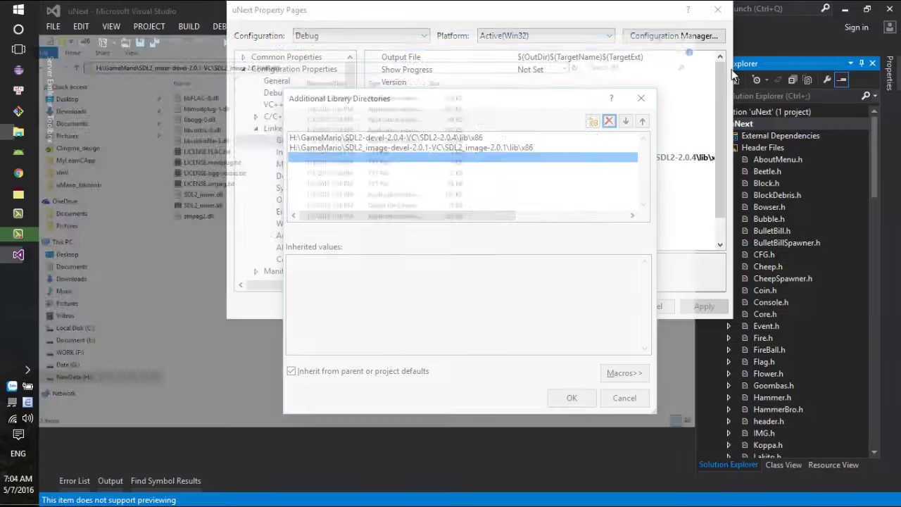
{"action": "left_click", "coordinate": [590, 121]}
{"action": "key", "text": "ctrl+v"}
{"action": "left_click", "coordinate": [544, 176]}
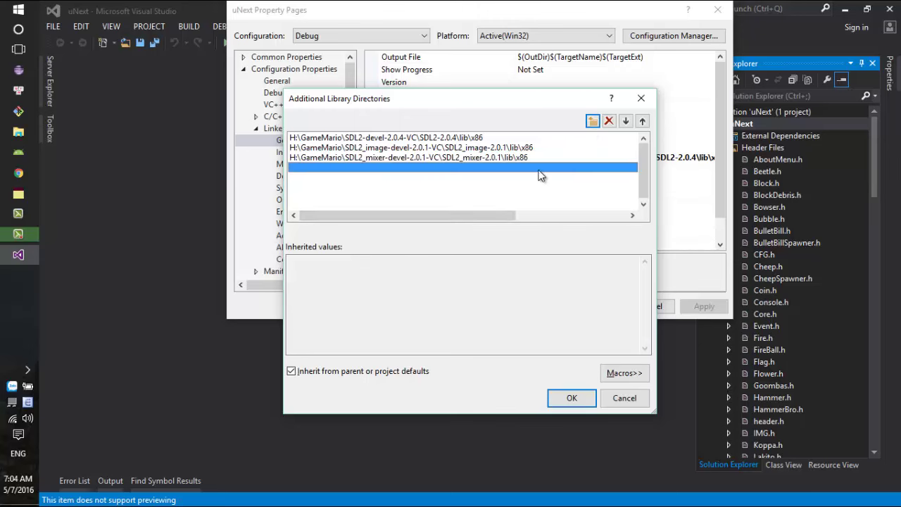
{"action": "left_click", "coordinate": [572, 398]}
{"action": "left_click", "coordinate": [701, 306]}
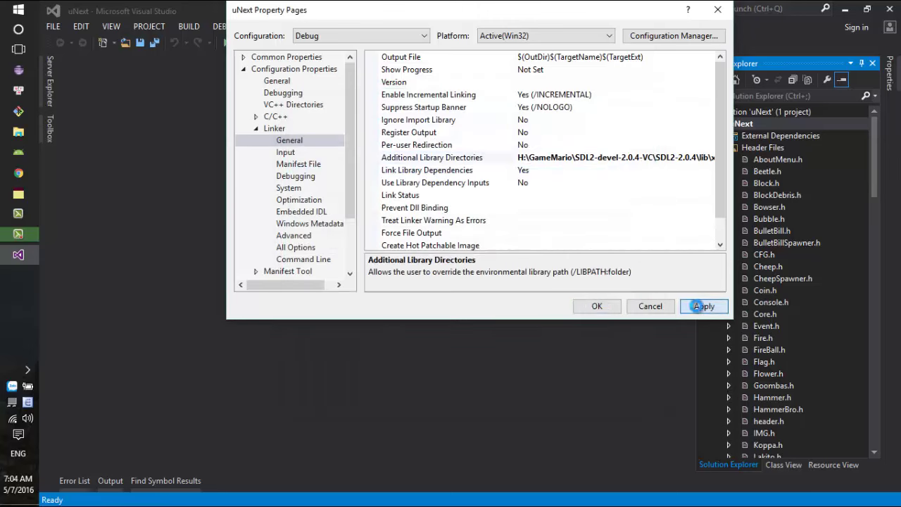
Set the configuration to Release and delete the SDL2_mixer-2.0.0 and SDL2_image-2.0.0 entries from the Linker's Additional Library Directories.
{"action": "left_click", "coordinate": [339, 40]}
{"action": "left_click", "coordinate": [317, 66]}
{"action": "left_click", "coordinate": [710, 158]}
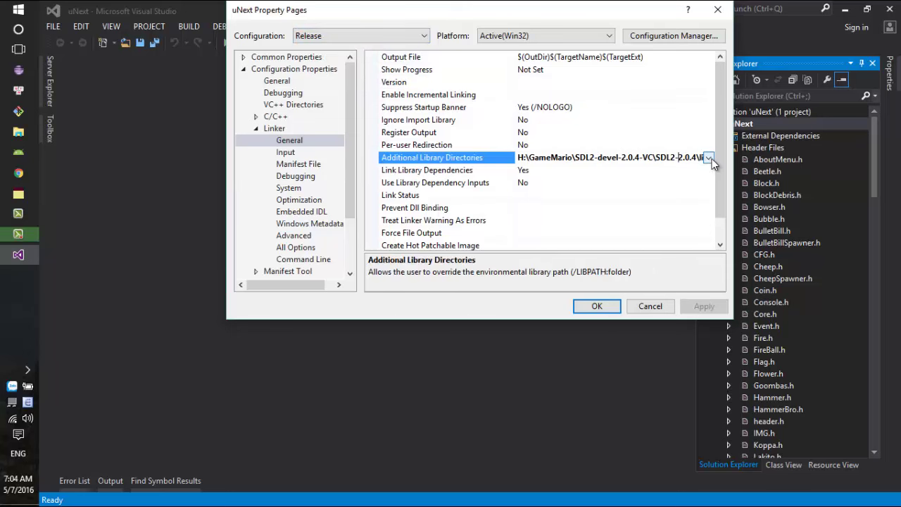
{"action": "left_click", "coordinate": [709, 158]}
{"action": "left_click", "coordinate": [665, 173]}
{"action": "left_click", "coordinate": [564, 146]}
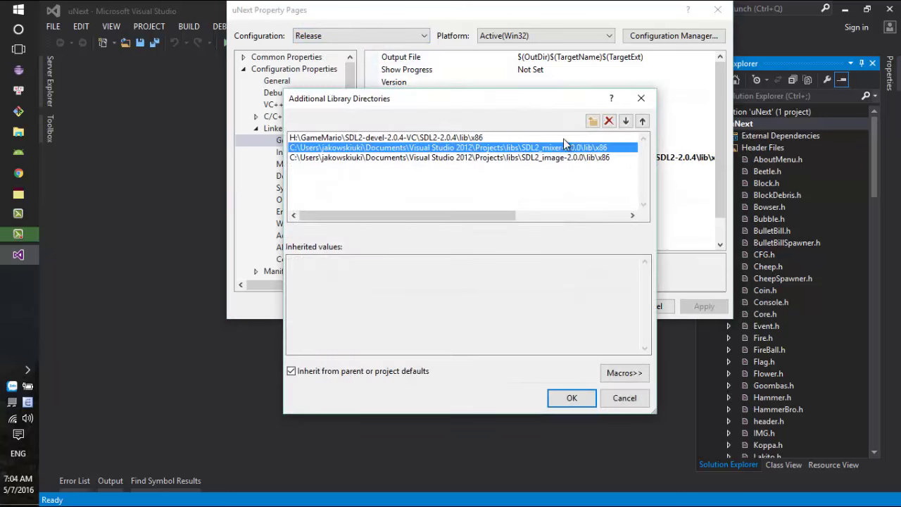
{"action": "left_click", "coordinate": [609, 122]}
{"action": "left_click", "coordinate": [610, 123]}
Copy the SDL2_mixer-2.0.1 lib\x86 path again from File Explorer and add it to the Release library directories.
{"action": "key", "text": "alt+Tab"}
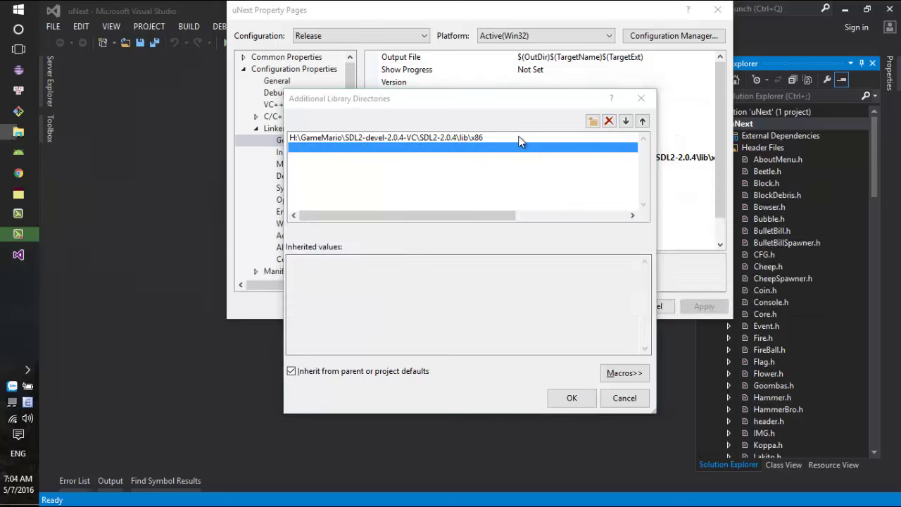
{"action": "left_click", "coordinate": [553, 41]}
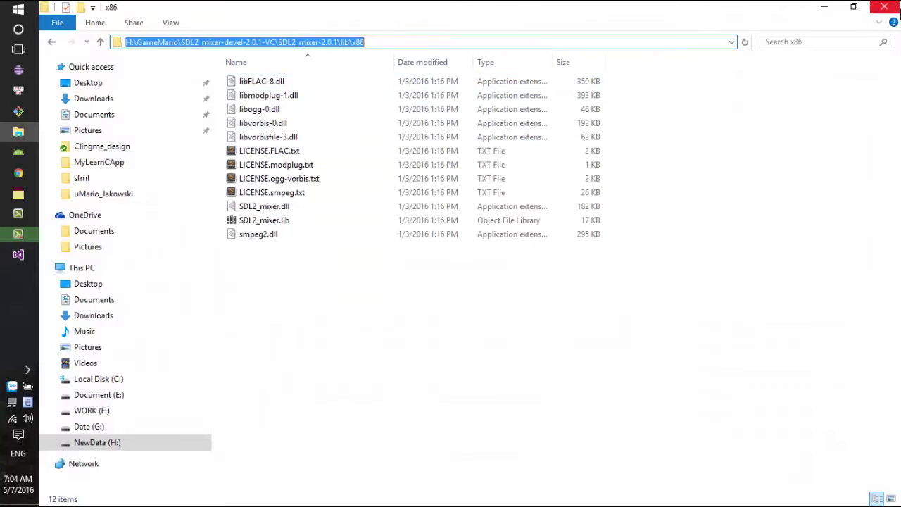
{"action": "left_click", "coordinate": [822, 8]}
{"action": "left_click", "coordinate": [592, 121]}
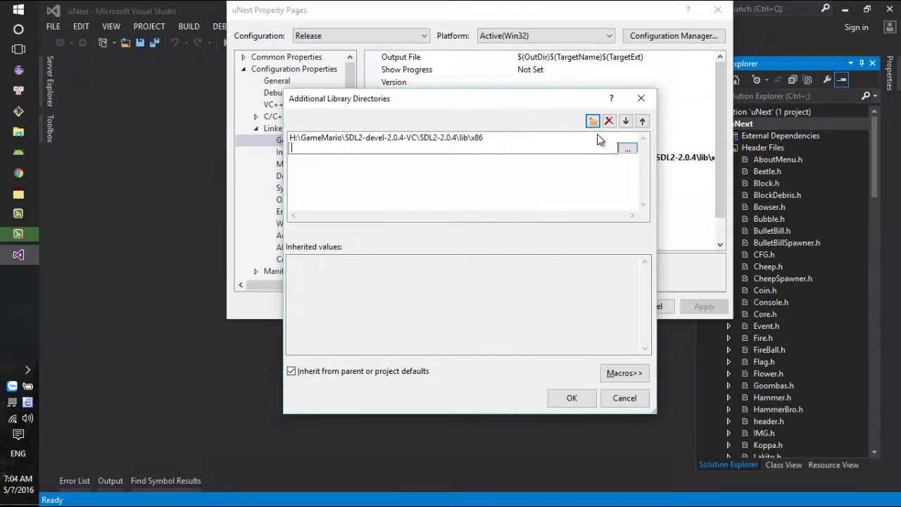
{"action": "key", "text": "ctrl+v"}
Copy the full path of the SDL2_image-2.0.1 lib\x86 folder from File Explorer and return to the Release library directories list.
{"action": "key", "text": "alt+Tab"}
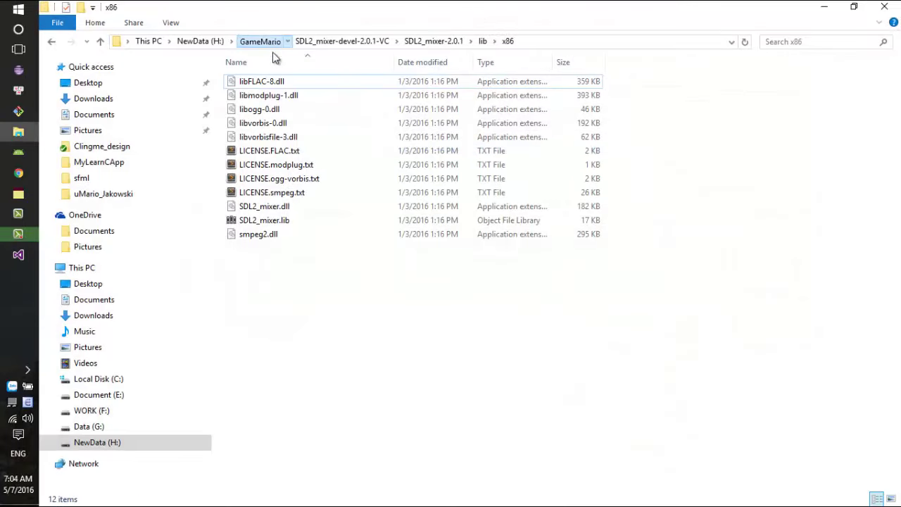
{"action": "left_click", "coordinate": [262, 40]}
{"action": "double_click", "coordinate": [287, 81]}
{"action": "double_click", "coordinate": [288, 83]}
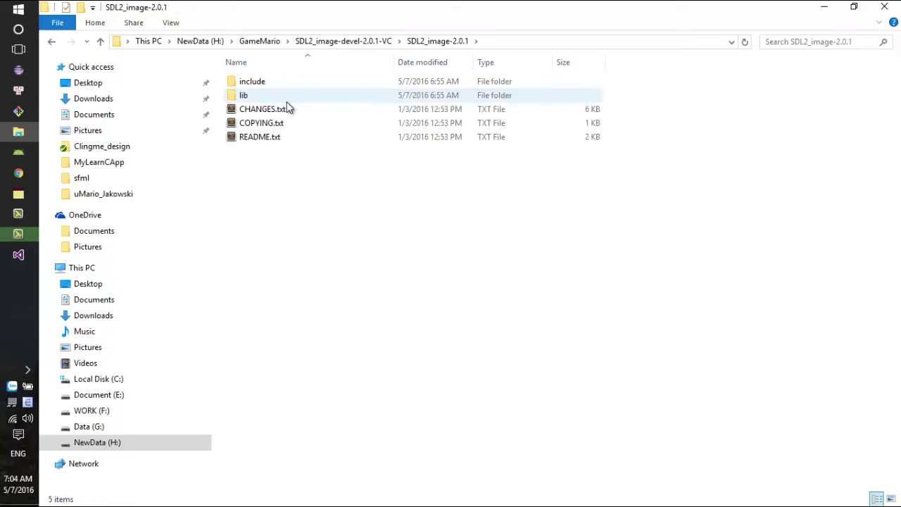
{"action": "double_click", "coordinate": [283, 97]}
{"action": "left_click", "coordinate": [282, 99]}
{"action": "double_click", "coordinate": [283, 99]}
{"action": "left_click", "coordinate": [599, 44]}
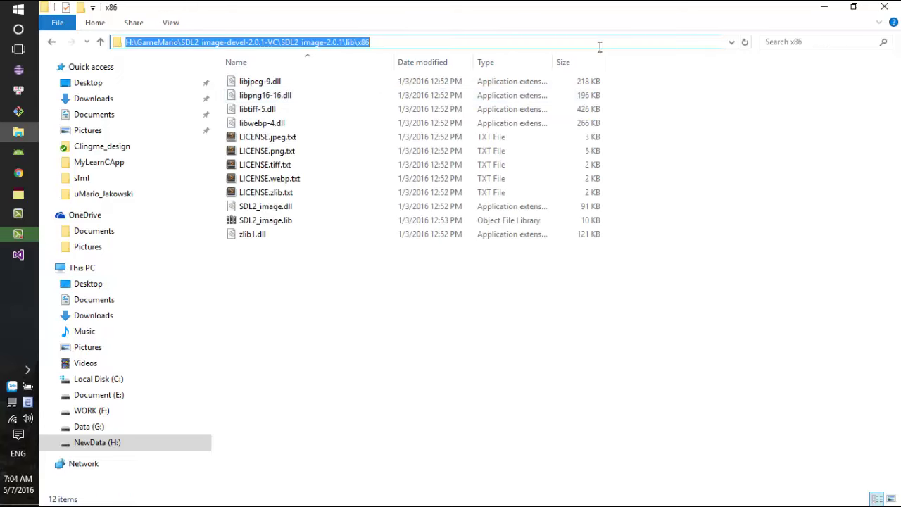
{"action": "left_click", "coordinate": [822, 9]}
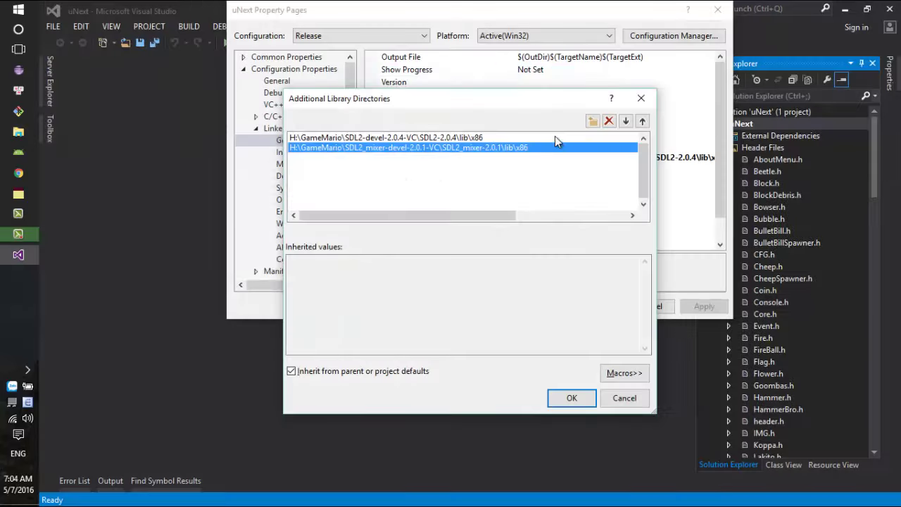
Add the copied SDL2_image-2.0.1 lib\x86 path to the Release library directories and apply the changes.
{"action": "left_click", "coordinate": [593, 121]}
{"action": "key", "text": "ctrl+v"}
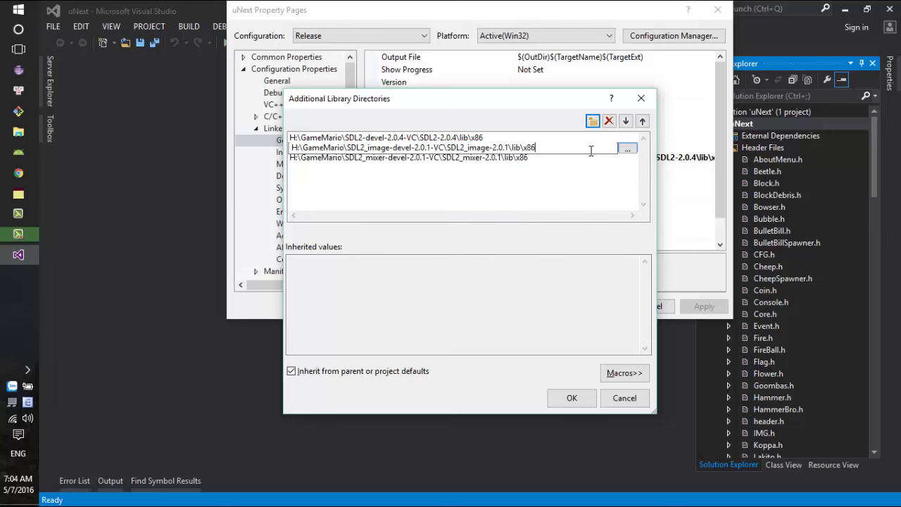
{"action": "left_click", "coordinate": [570, 396]}
{"action": "left_click", "coordinate": [702, 306]}
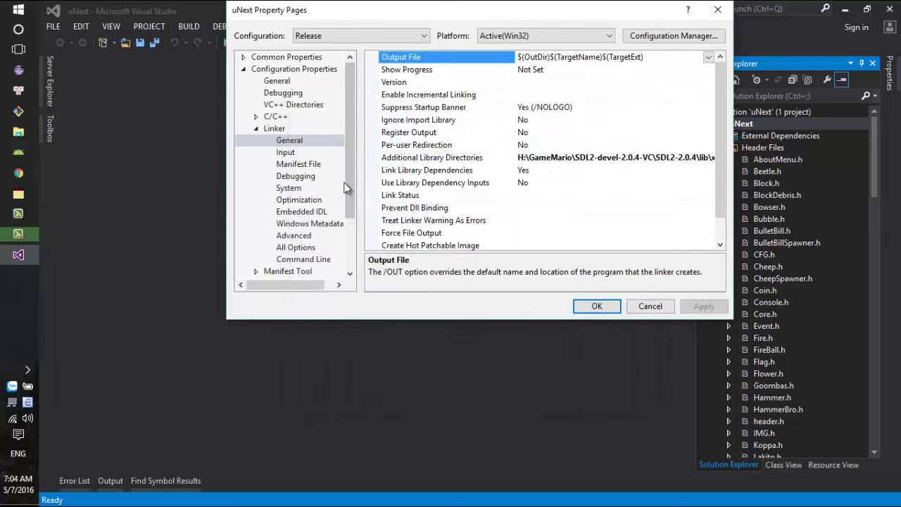
Review the Linker's Additional Dependencies input setting for All Configurations.
{"action": "left_click", "coordinate": [285, 153]}
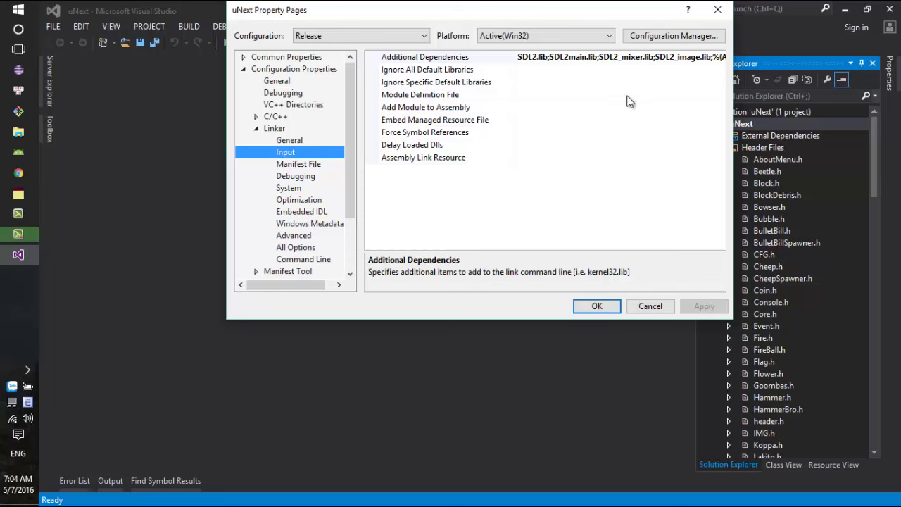
{"action": "left_click", "coordinate": [424, 36]}
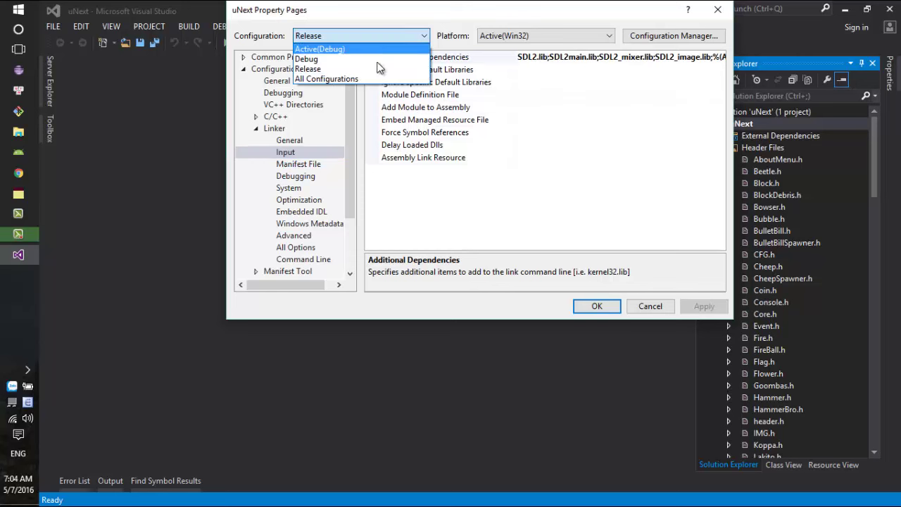
{"action": "left_click", "coordinate": [374, 78]}
{"action": "left_click", "coordinate": [700, 58]}
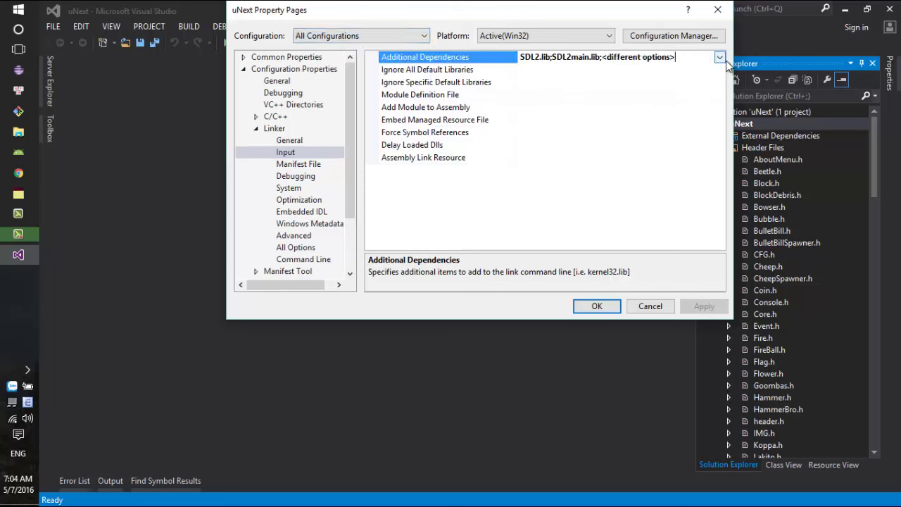
{"action": "left_click", "coordinate": [719, 57]}
{"action": "left_click", "coordinate": [677, 70]}
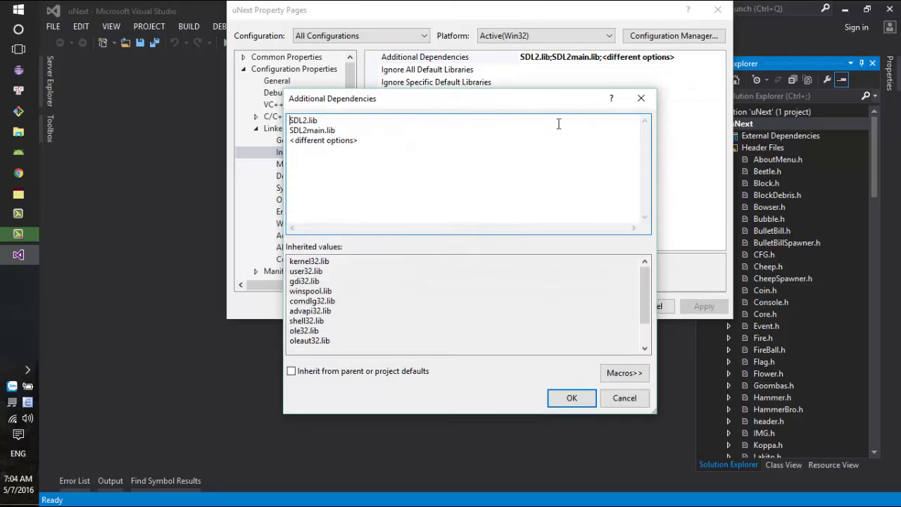
{"action": "left_click", "coordinate": [640, 98]}
{"action": "left_click", "coordinate": [719, 57]}
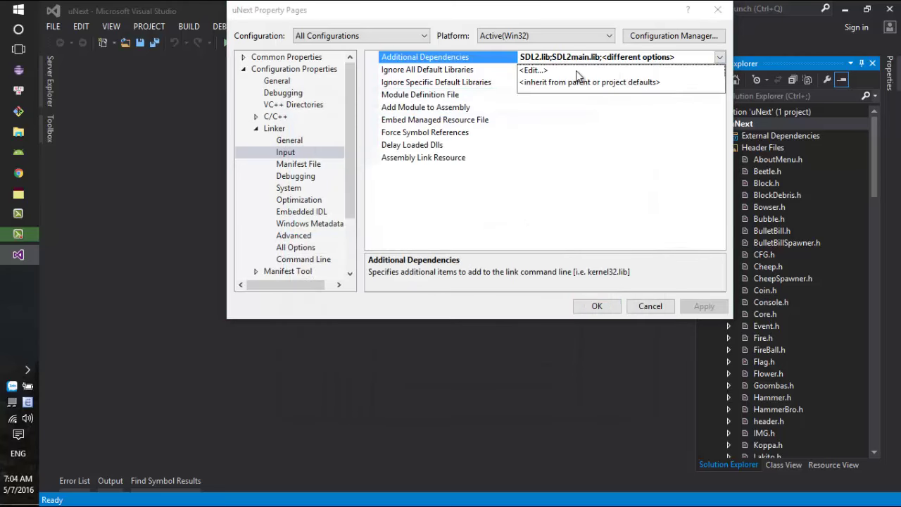
Switch to the Debug configuration and check the SDL2 libraries listed in the Linker's Additional Dependencies.
{"action": "left_click", "coordinate": [350, 41]}
{"action": "left_click", "coordinate": [346, 38]}
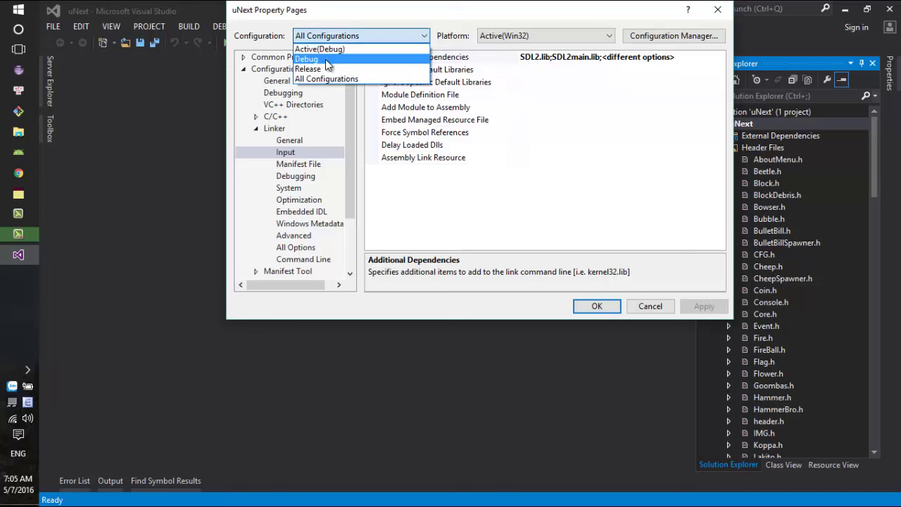
{"action": "left_click", "coordinate": [331, 58]}
{"action": "left_click", "coordinate": [720, 60]}
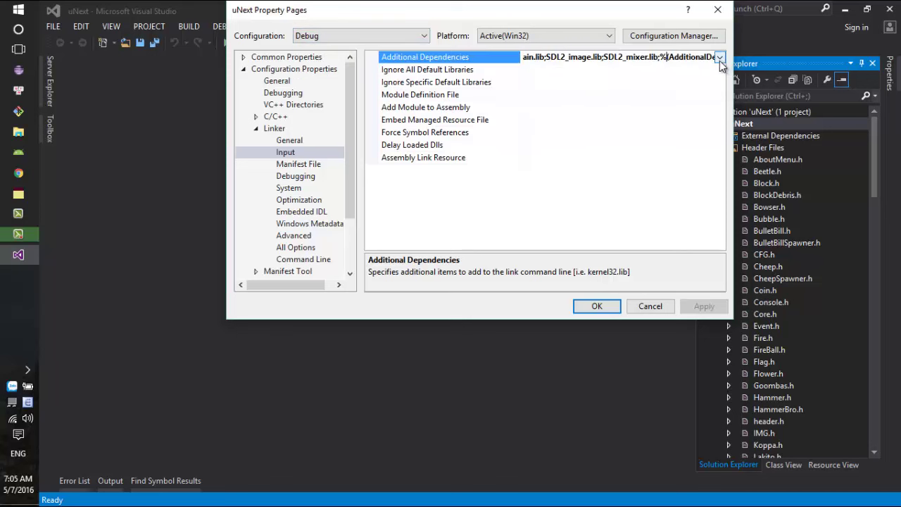
{"action": "left_click", "coordinate": [720, 60]}
{"action": "left_click", "coordinate": [542, 69]}
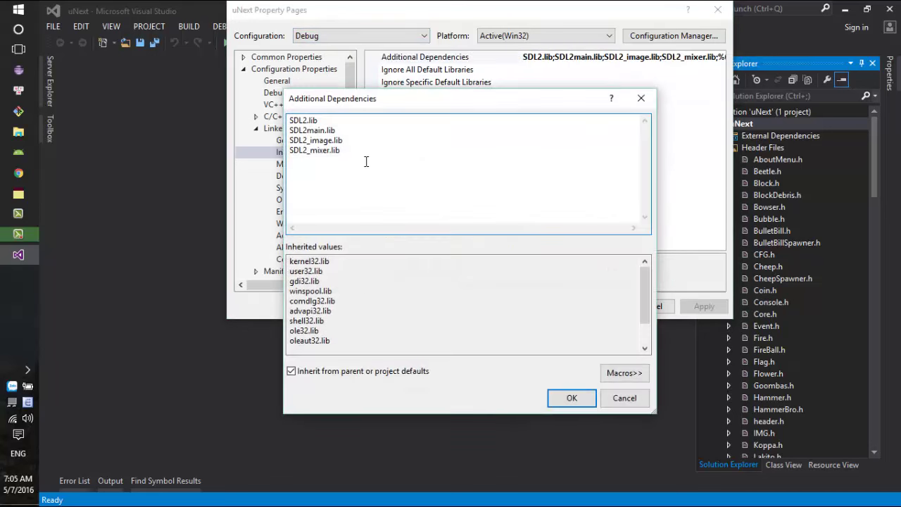
{"action": "left_click_drag", "start_coordinate": [367, 162], "coordinate": [265, 116]}
{"action": "left_click_drag", "start_coordinate": [349, 101], "coordinate": [403, 82]}
{"action": "left_click", "coordinate": [383, 130]}
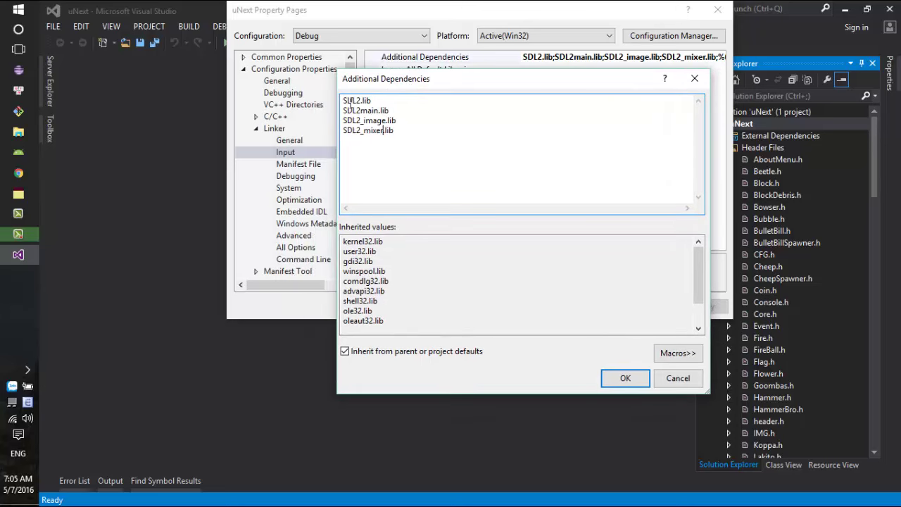
{"action": "left_click_drag", "start_coordinate": [399, 132], "coordinate": [327, 104]}
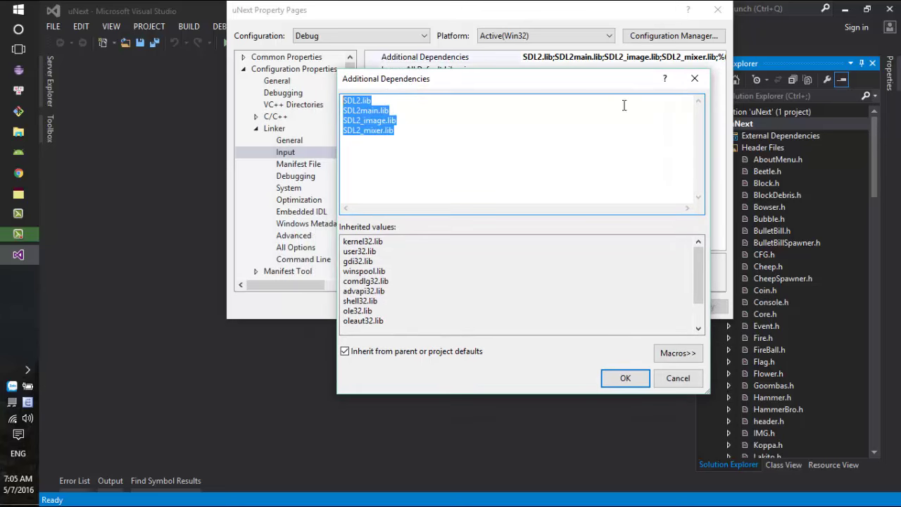
{"action": "left_click", "coordinate": [695, 78]}
Accept the property pages and build the uNext project.
{"action": "left_click", "coordinate": [596, 307]}
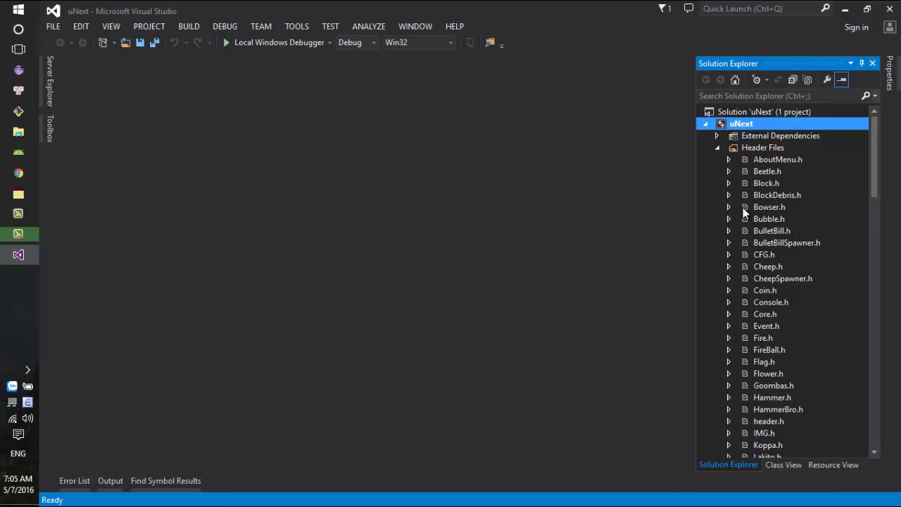
{"action": "right_click", "coordinate": [737, 127]}
{"action": "left_click", "coordinate": [672, 138]}
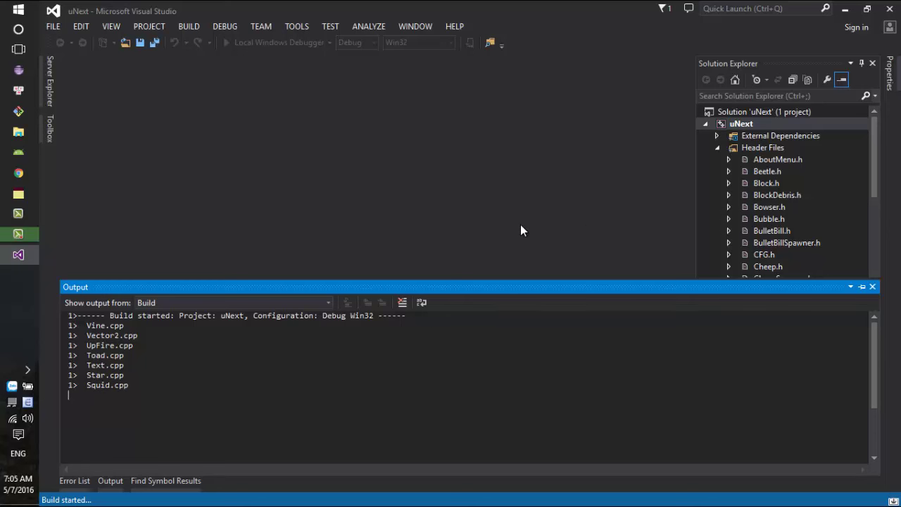
Collapse Header Files, expand Source Files and look through the code of Menu.cpp.
{"action": "left_click", "coordinate": [717, 148]}
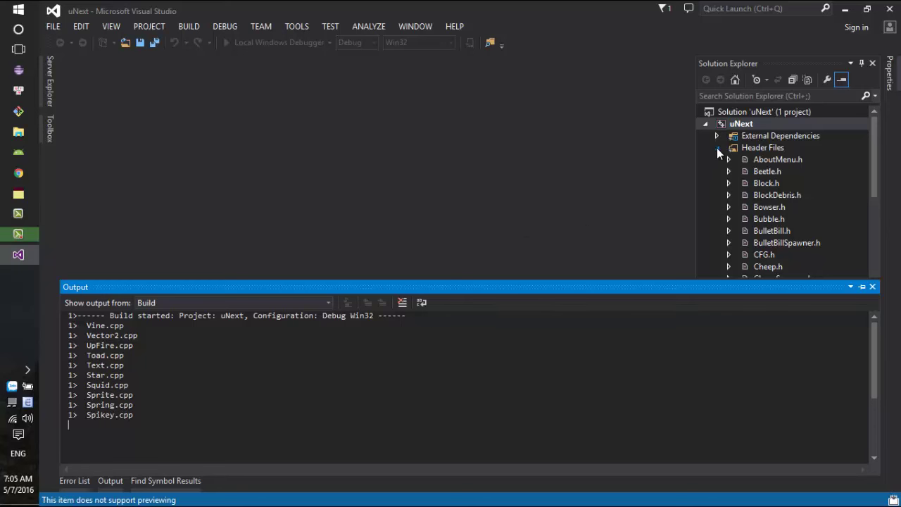
{"action": "left_click", "coordinate": [717, 172]}
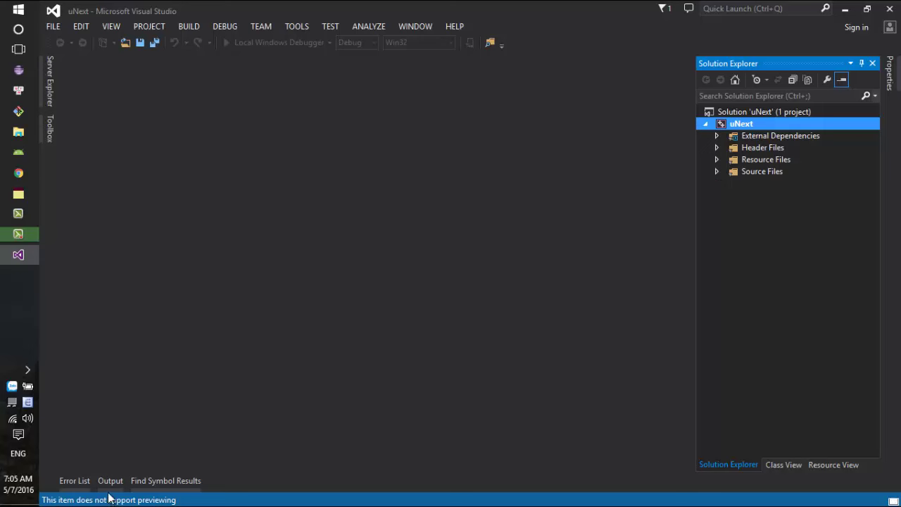
{"action": "left_click", "coordinate": [718, 172]}
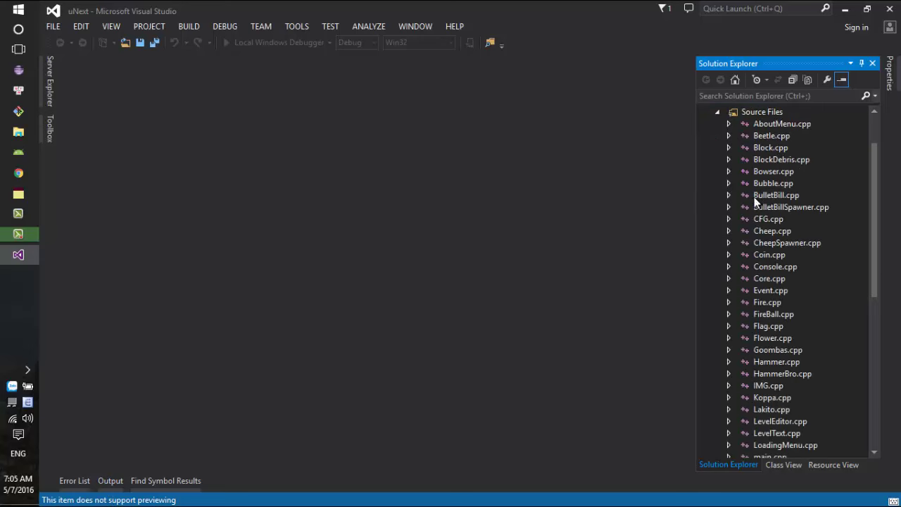
{"action": "left_click_drag", "start_coordinate": [874, 190], "coordinate": [886, 207]}
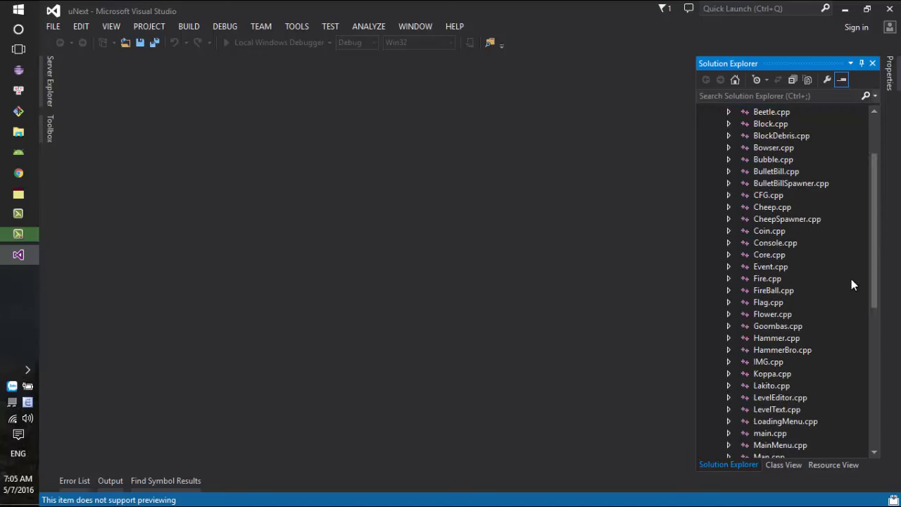
{"action": "scroll", "coordinate": [816, 273], "scroll_direction": "down", "scroll_amount": 4}
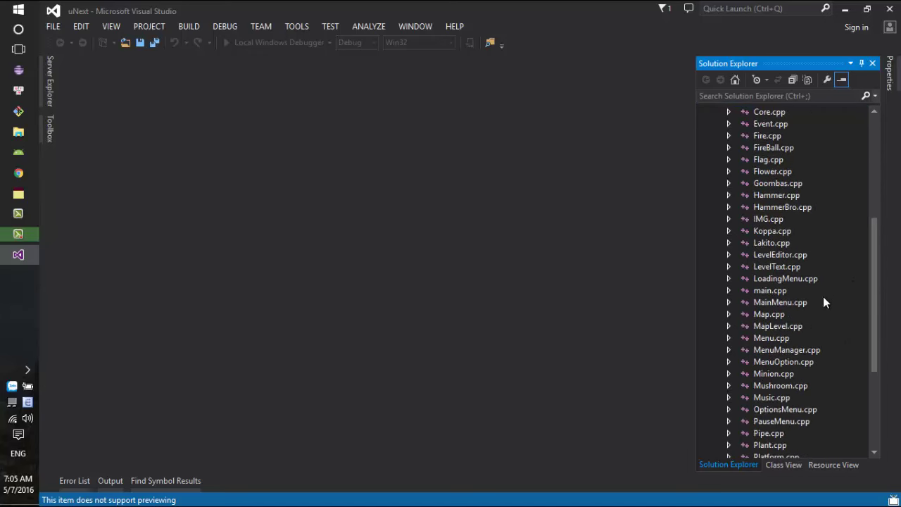
{"action": "left_click", "coordinate": [759, 338]}
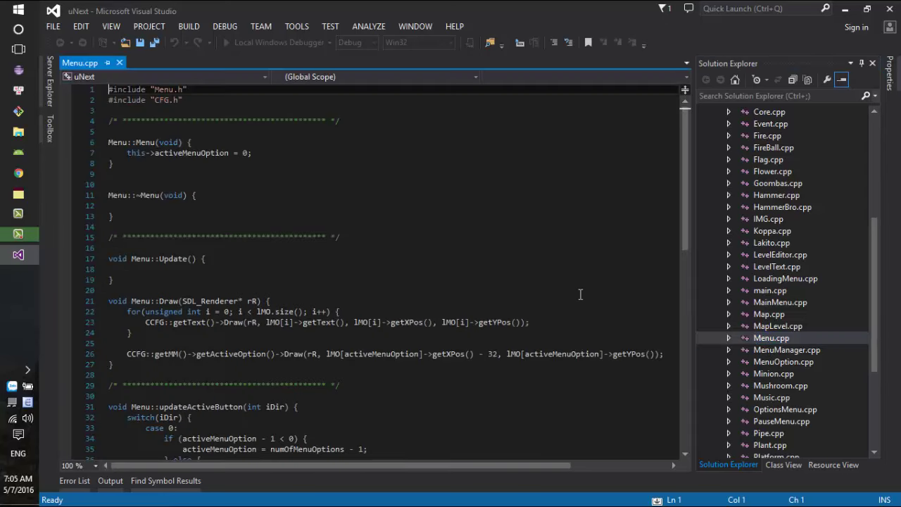
{"action": "left_click", "coordinate": [427, 271]}
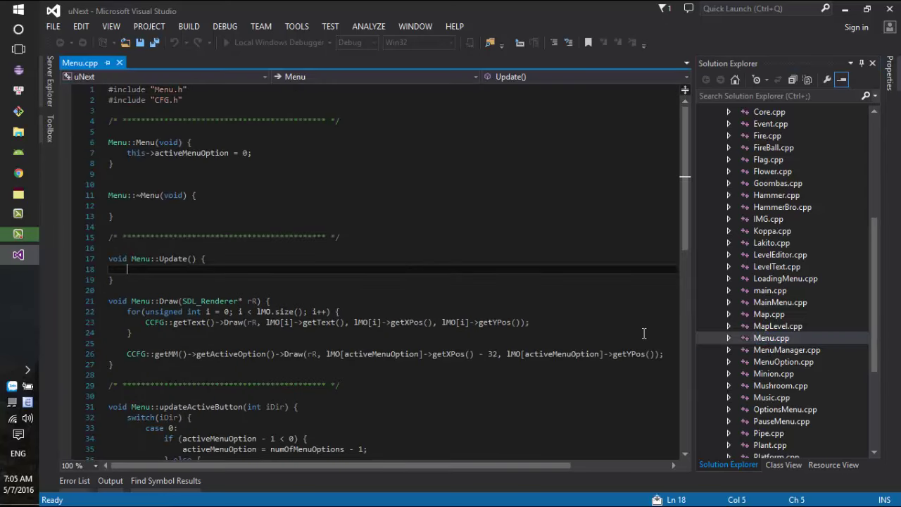
{"action": "scroll", "coordinate": [786, 346], "scroll_direction": "down", "scroll_amount": 3}
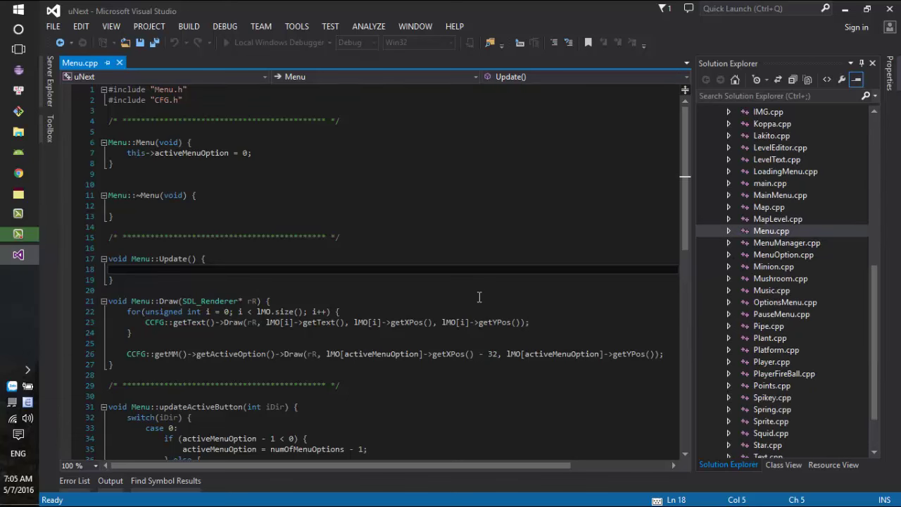
{"action": "scroll", "coordinate": [746, 320], "scroll_direction": "down", "scroll_amount": 2}
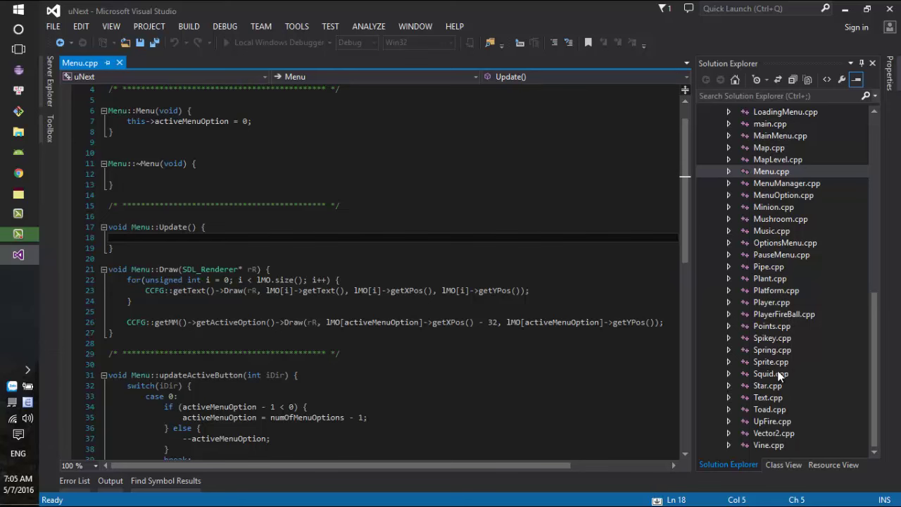
{"action": "scroll", "coordinate": [773, 288], "scroll_direction": "up", "scroll_amount": 1}
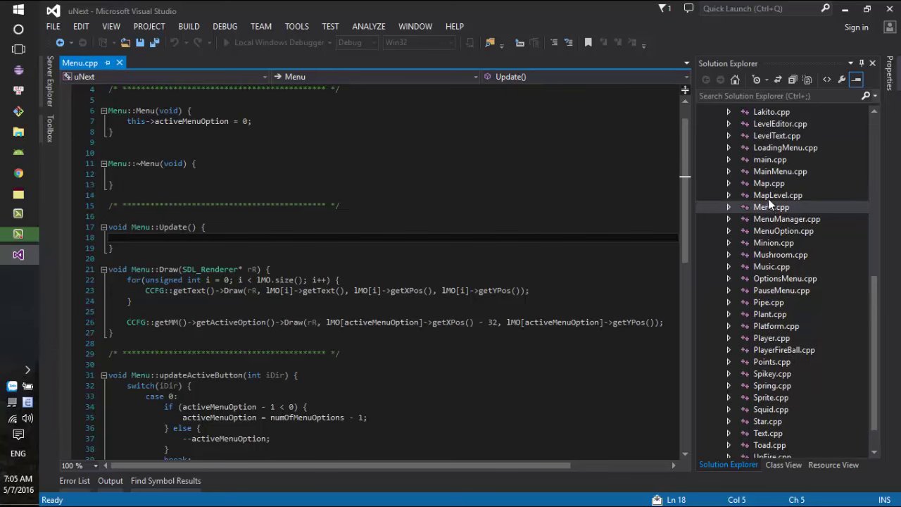
Open main.cpp and examine the main function with its CCore object and mainLoop call.
{"action": "double_click", "coordinate": [777, 160]}
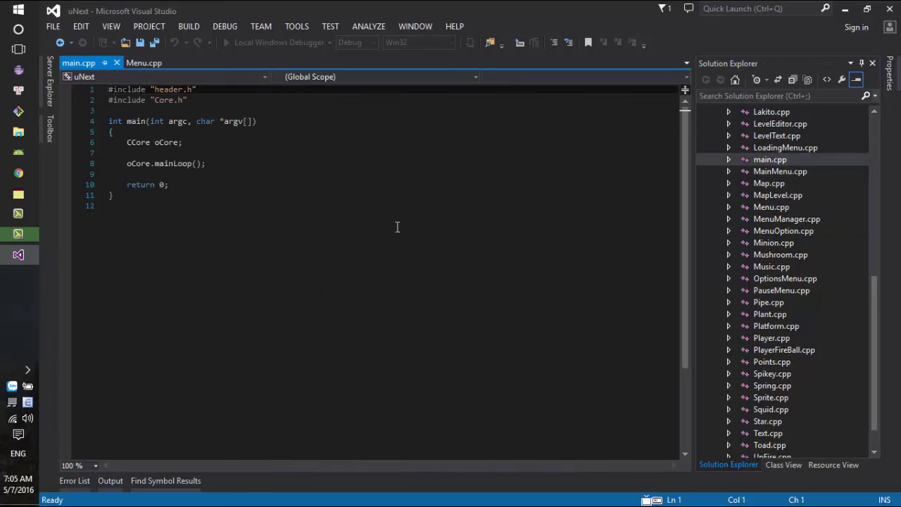
{"action": "left_click", "coordinate": [311, 155]}
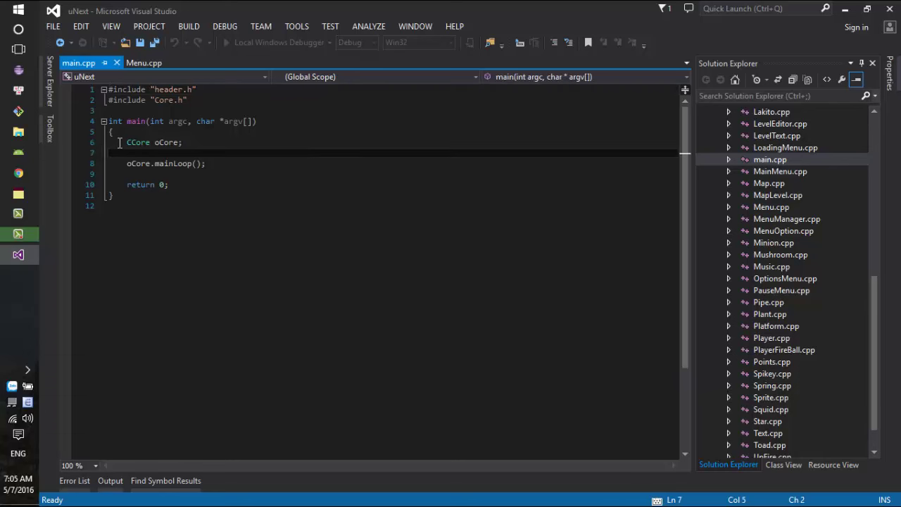
{"action": "left_click_drag", "start_coordinate": [126, 143], "coordinate": [211, 143]}
{"action": "left_click_drag", "start_coordinate": [148, 166], "coordinate": [107, 121]}
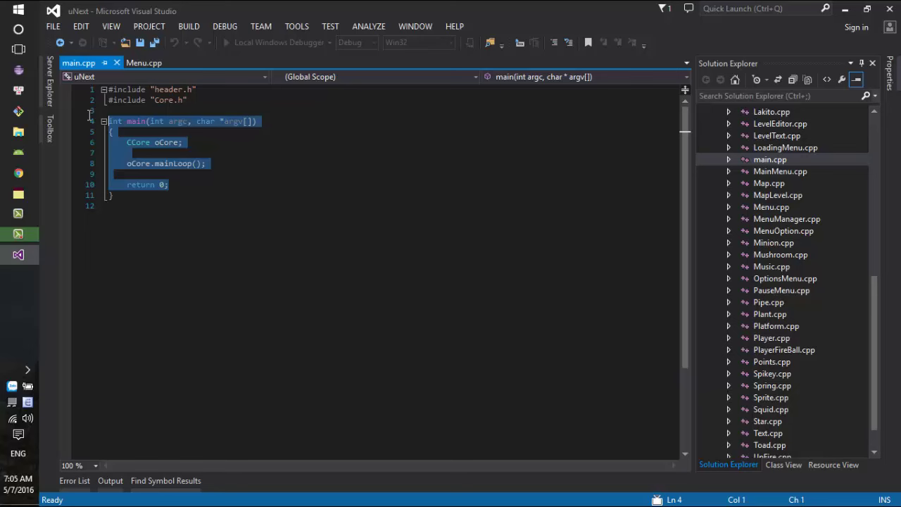
{"action": "left_click", "coordinate": [151, 172]}
{"action": "left_click_drag", "start_coordinate": [123, 197], "coordinate": [107, 121]}
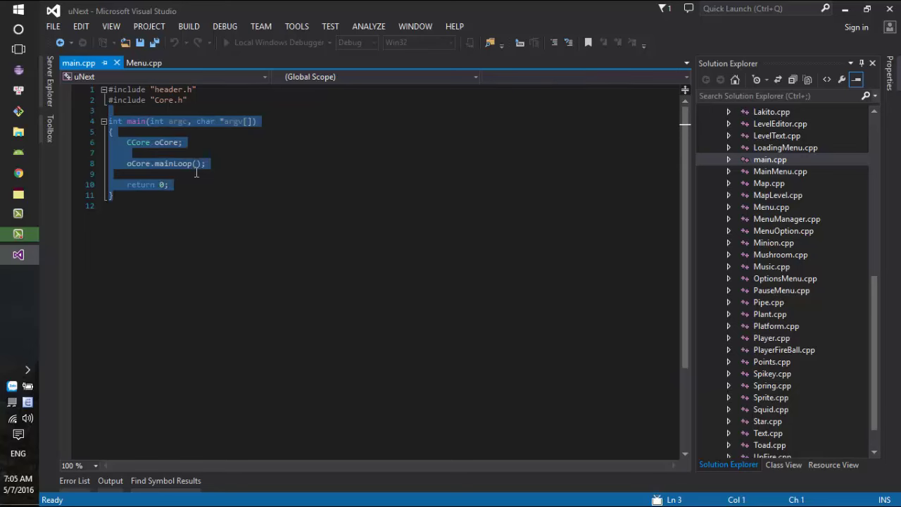
{"action": "left_click", "coordinate": [141, 174]}
{"action": "scroll", "coordinate": [819, 299], "scroll_direction": "up", "scroll_amount": 4}
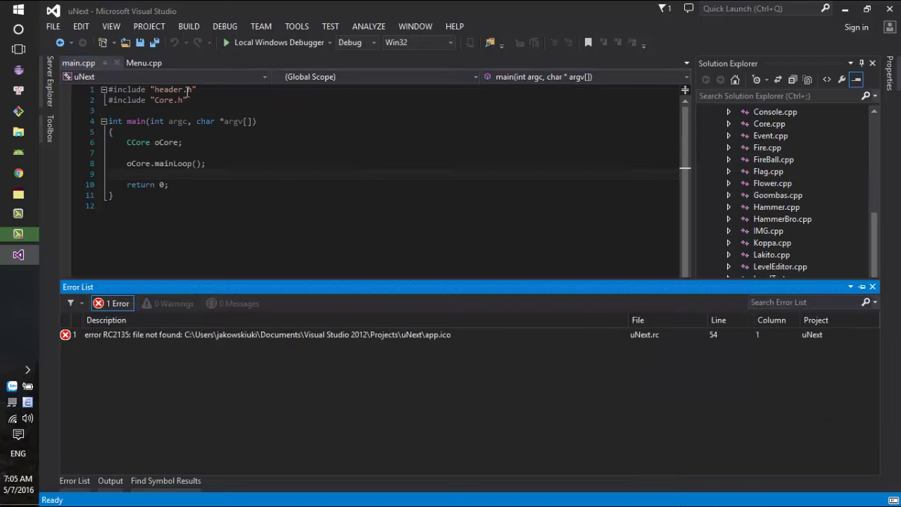
{"action": "left_click", "coordinate": [138, 143]}
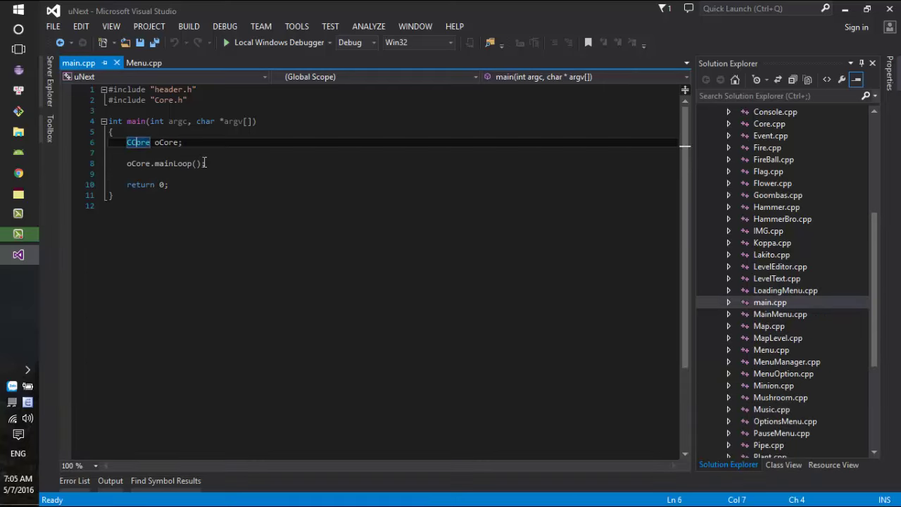
Check the build output and go to the source of the RC2135 error in uNext.rc.
{"action": "left_click", "coordinate": [110, 482]}
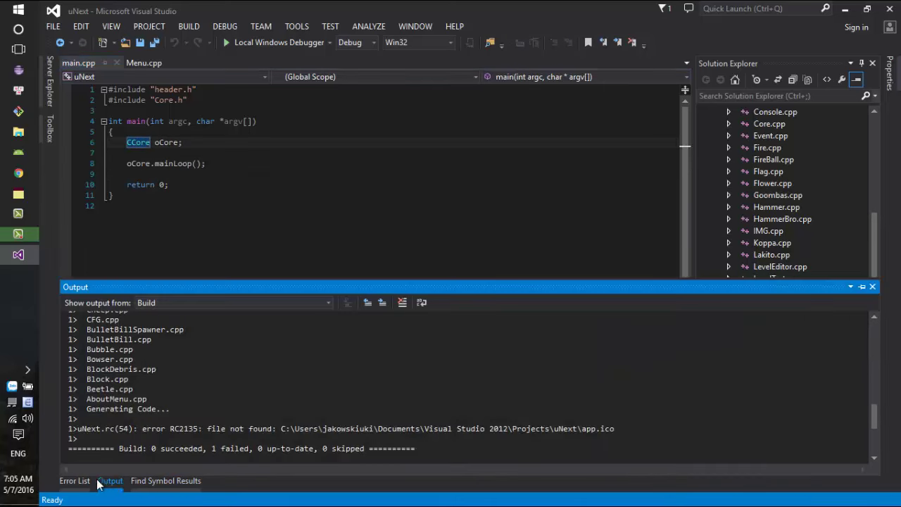
{"action": "left_click", "coordinate": [74, 481]}
{"action": "left_click", "coordinate": [222, 337]}
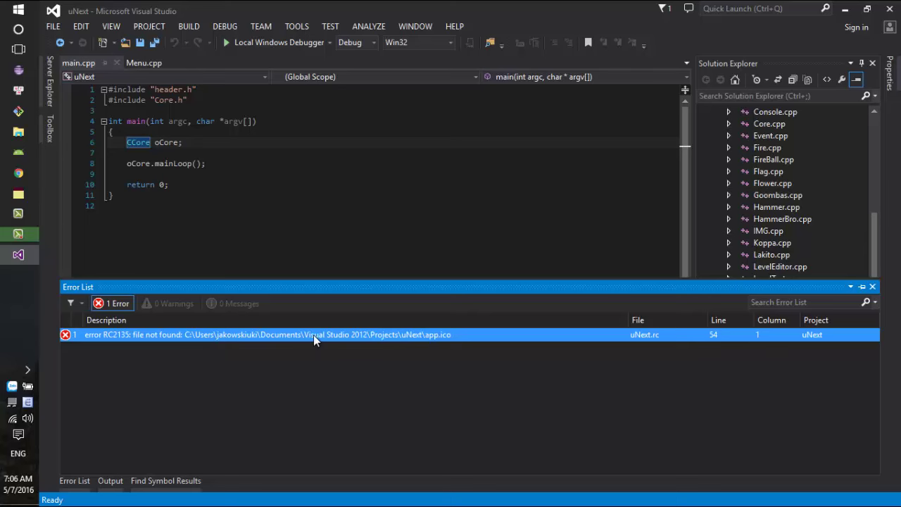
{"action": "double_click", "coordinate": [390, 335]}
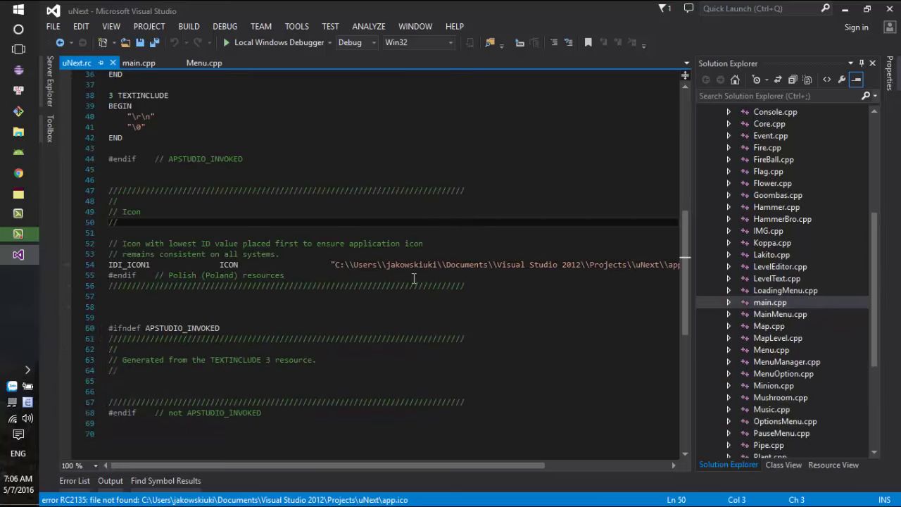
Switch to File Explorer, open the uMario_Jakowski-master folder in GameMario and copy its full path.
{"action": "left_click", "coordinate": [18, 132]}
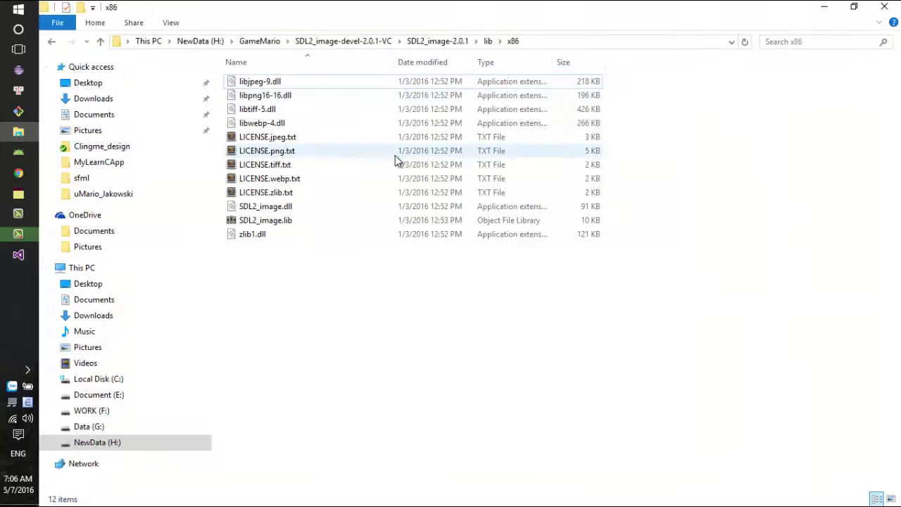
{"action": "left_click", "coordinate": [259, 41]}
{"action": "left_click_drag", "start_coordinate": [312, 5], "coordinate": [486, 257]}
{"action": "left_click", "coordinate": [554, 217]}
{"action": "left_click_drag", "start_coordinate": [377, 466], "coordinate": [548, 446]}
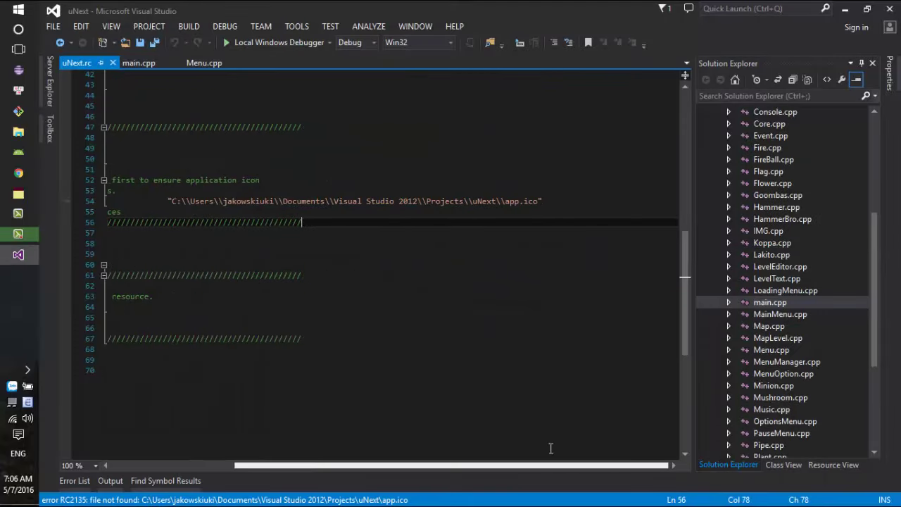
{"action": "key", "text": "alt+Tab"}
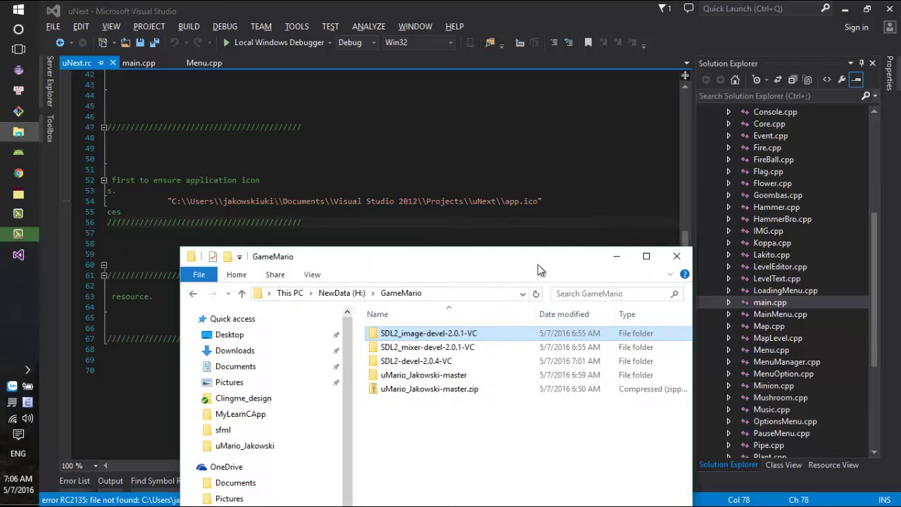
{"action": "double_click", "coordinate": [489, 264]}
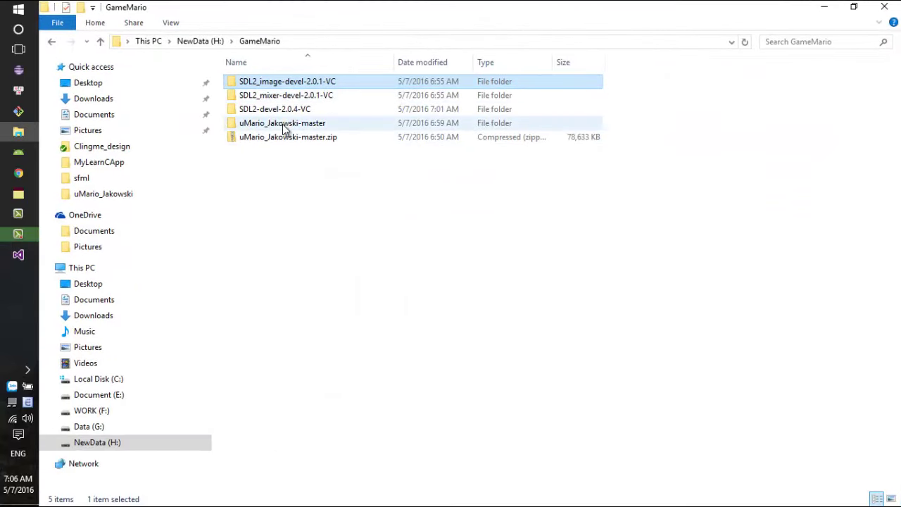
{"action": "double_click", "coordinate": [274, 123]}
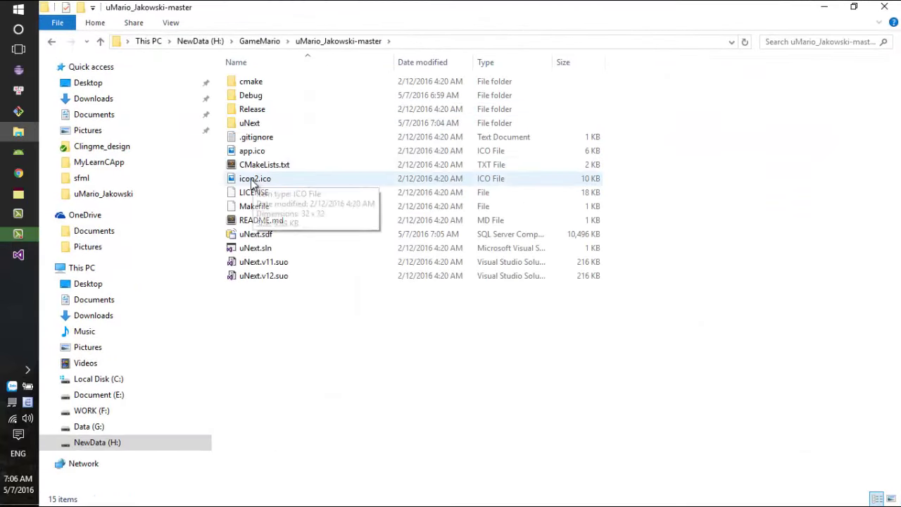
{"action": "left_click", "coordinate": [437, 42]}
{"action": "key", "text": "ctrl+c"}
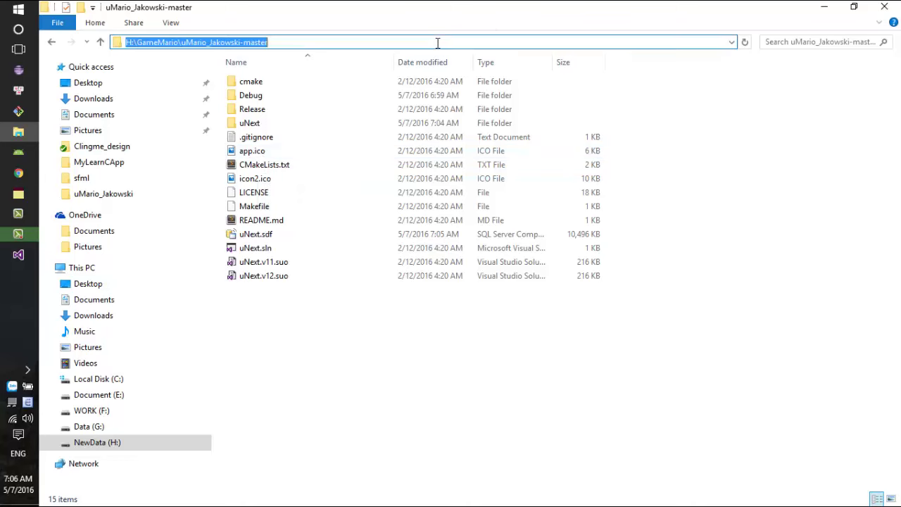
{"action": "left_click", "coordinate": [823, 10]}
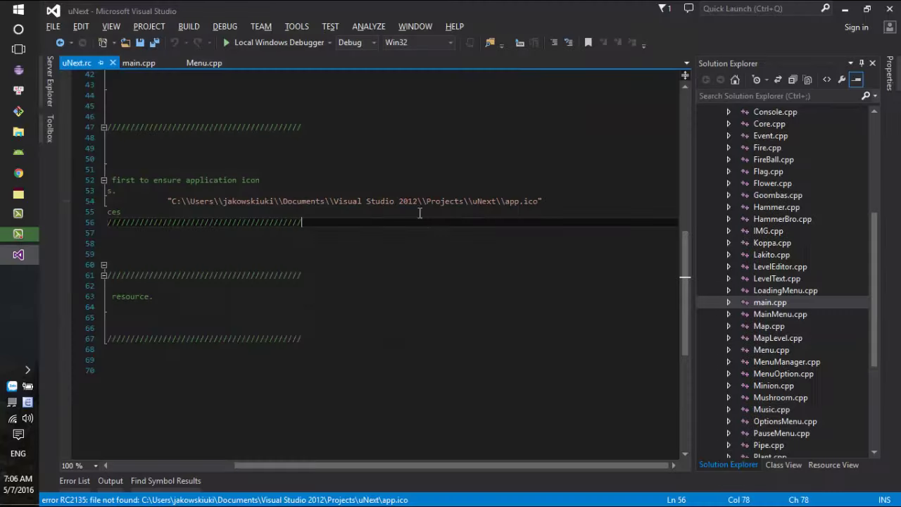
Replace the icon's folder path on line 54 of uNext.rc so it reads "H:\\GameMario\\uMario_Jakowski-master\\app.ico".
{"action": "left_click_drag", "start_coordinate": [496, 203], "coordinate": [177, 201]}
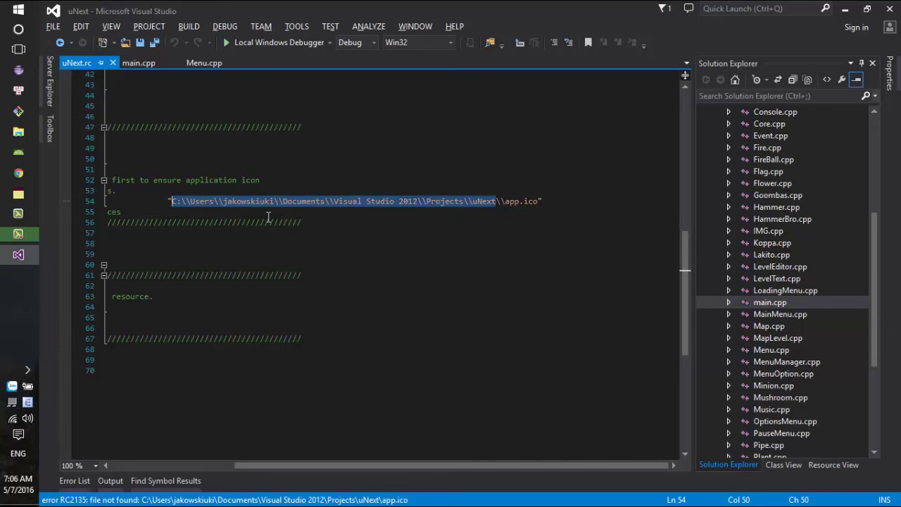
{"action": "key", "text": "ctrl+v"}
{"action": "type", "text": "\\"}
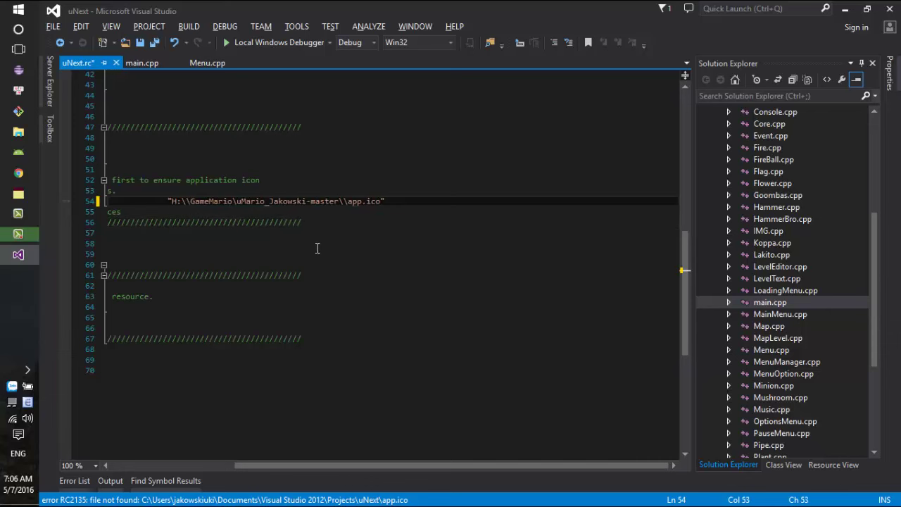
{"action": "type", "text": "\\"}
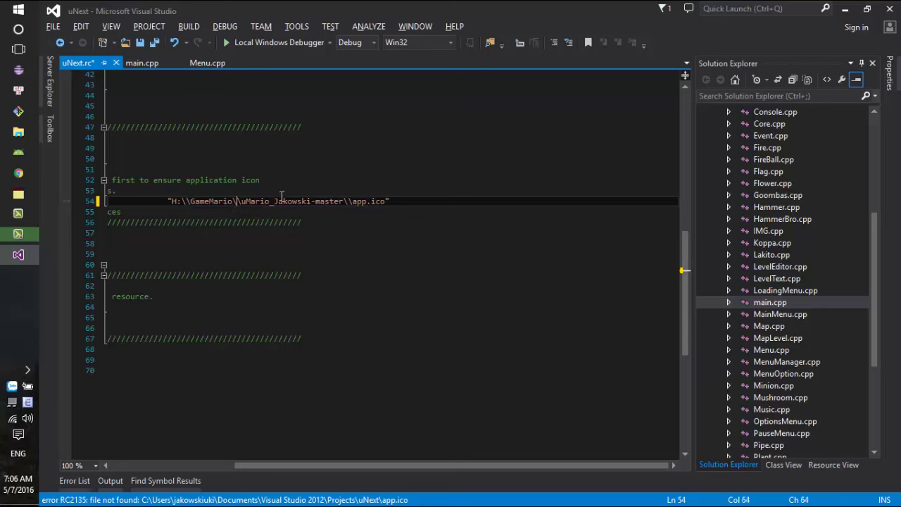
Rebuild the uNext project, dock the build output and follow the compile progress.
{"action": "scroll", "coordinate": [879, 186], "scroll_direction": "up", "scroll_amount": 6}
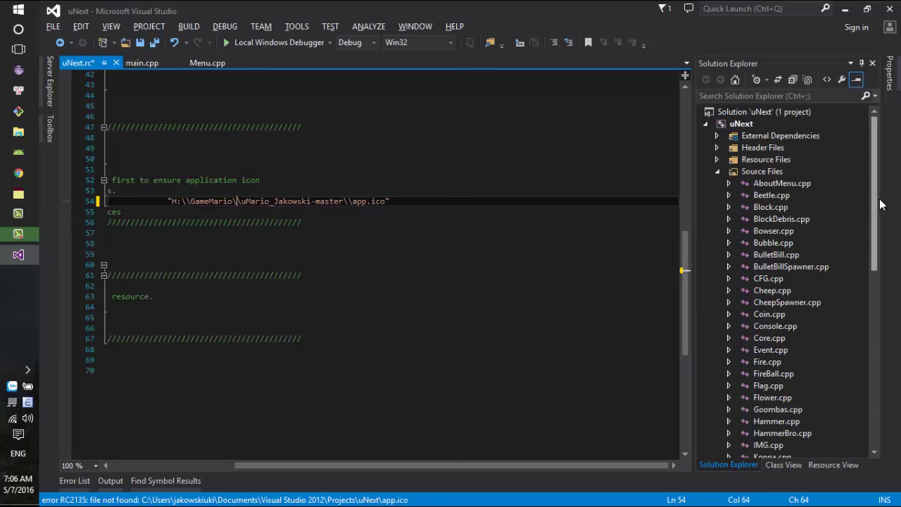
{"action": "left_click", "coordinate": [727, 123]}
{"action": "right_click", "coordinate": [727, 123]}
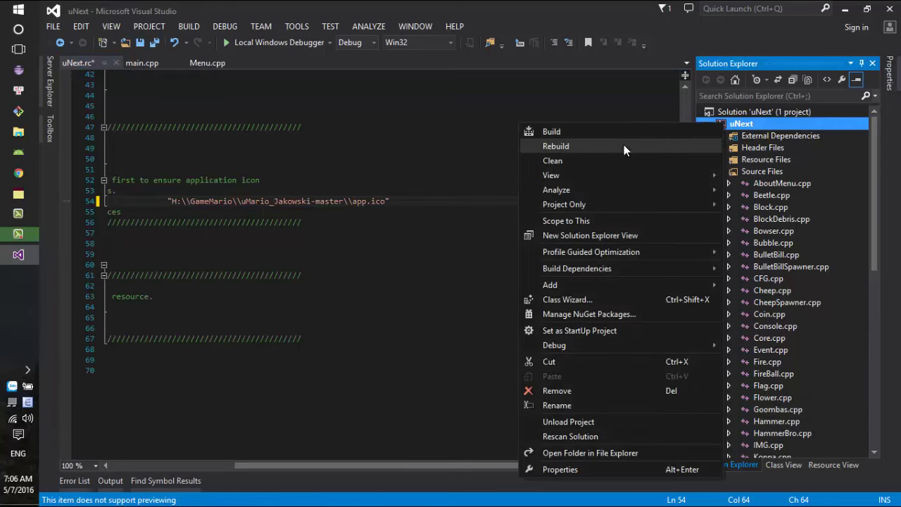
{"action": "left_click", "coordinate": [625, 146]}
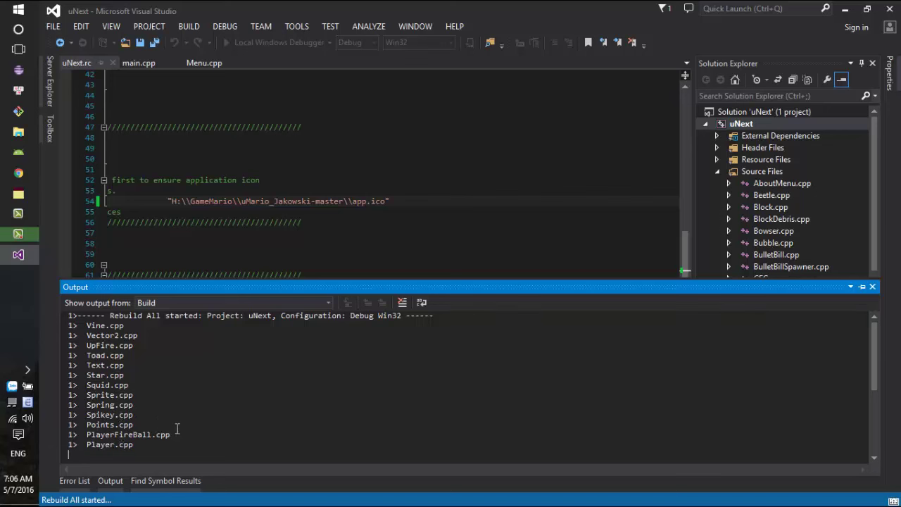
{"action": "left_click_drag", "start_coordinate": [173, 435], "coordinate": [98, 360]}
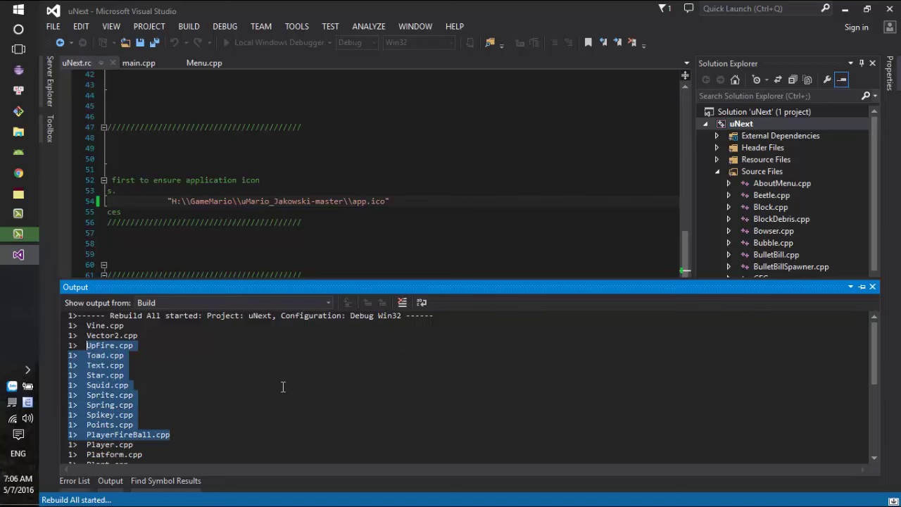
{"action": "left_click", "coordinate": [863, 287]}
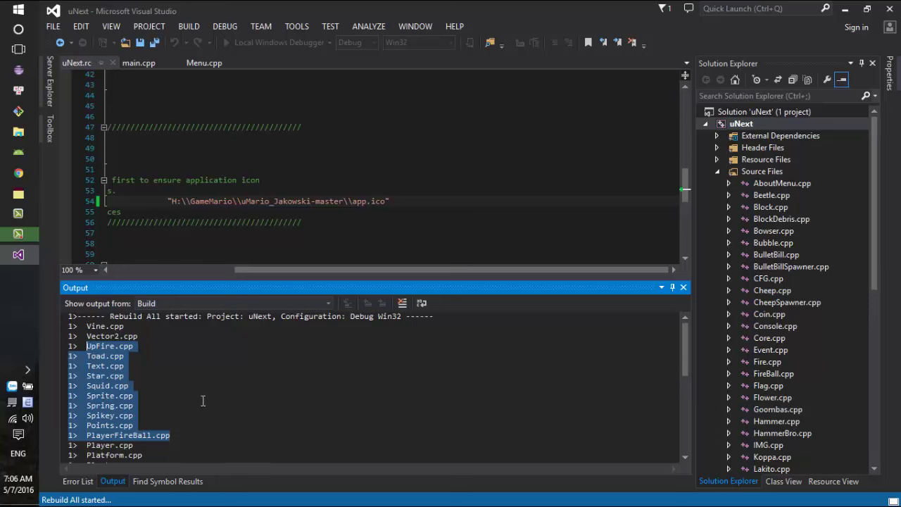
{"action": "scroll", "coordinate": [204, 400], "scroll_direction": "down", "scroll_amount": 8}
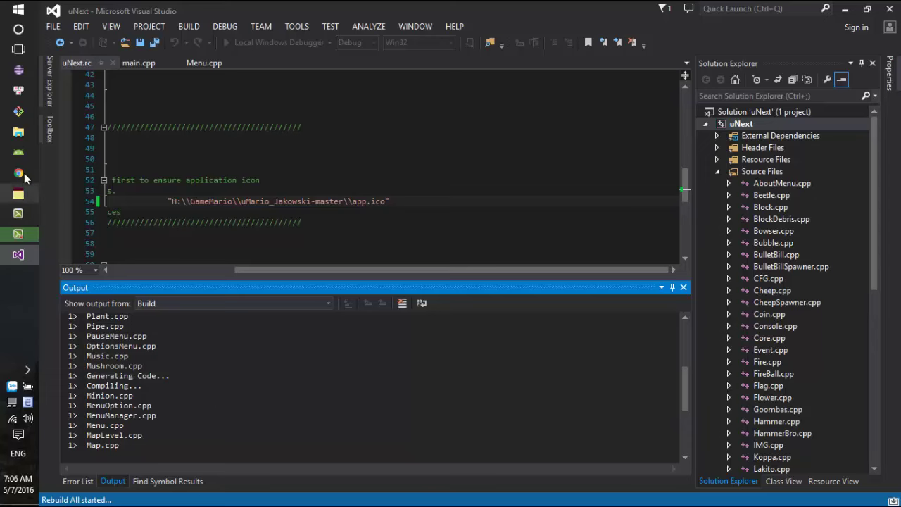
Switch to File Explorer and open the Debug folder of uMario_Jakowski-master in a smaller floating window.
{"action": "left_click", "coordinate": [19, 132]}
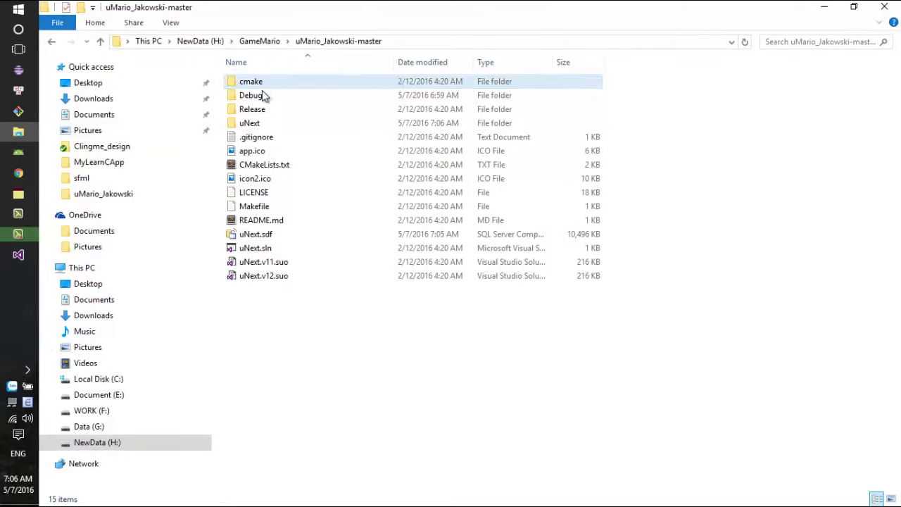
{"action": "double_click", "coordinate": [261, 95]}
{"action": "left_click", "coordinate": [289, 83]}
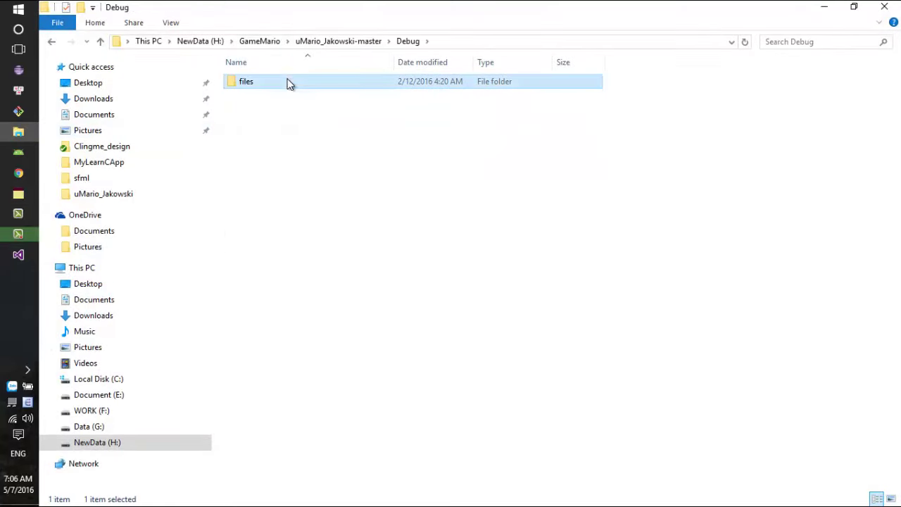
{"action": "left_click_drag", "start_coordinate": [342, 9], "coordinate": [432, 96]}
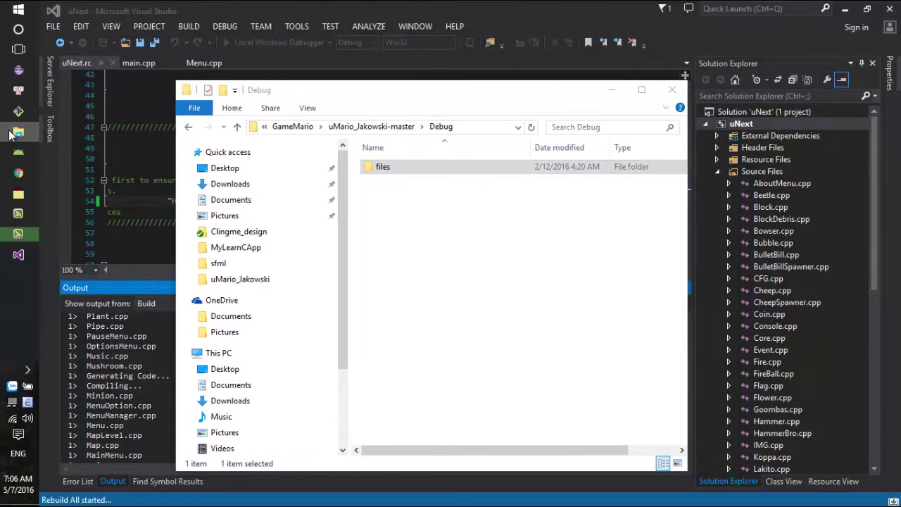
{"action": "left_click", "coordinate": [18, 131]}
{"action": "left_click", "coordinate": [18, 132]}
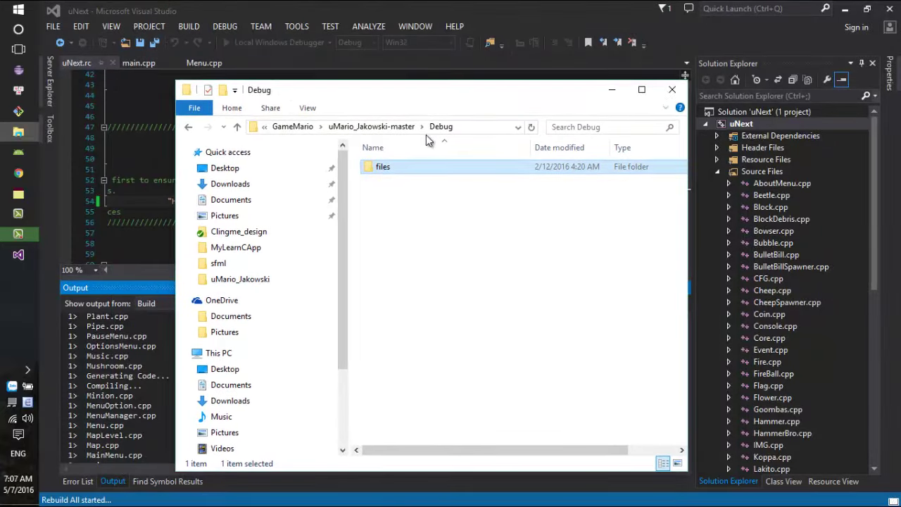
Open a second File Explorer window at the SDL2_image-2.0.1 folder in H:\GameMario\SDL2_image-devel-2.0.1-VC, keeping the Debug folder in view.
{"action": "right_click", "coordinate": [18, 131]}
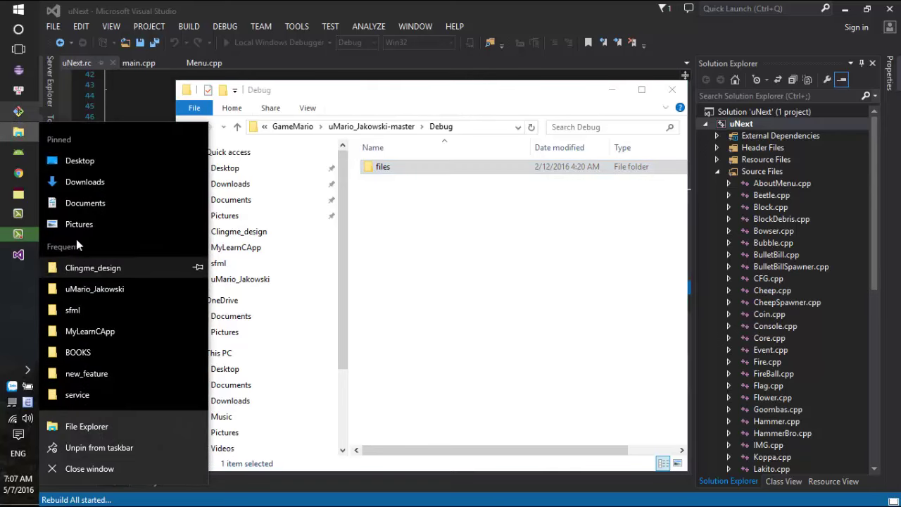
{"action": "left_click", "coordinate": [91, 393]}
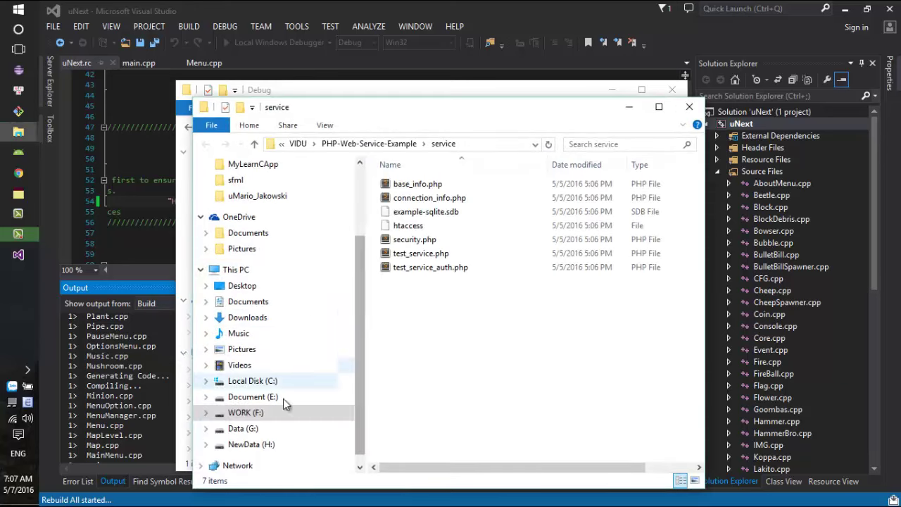
{"action": "left_click", "coordinate": [254, 444]}
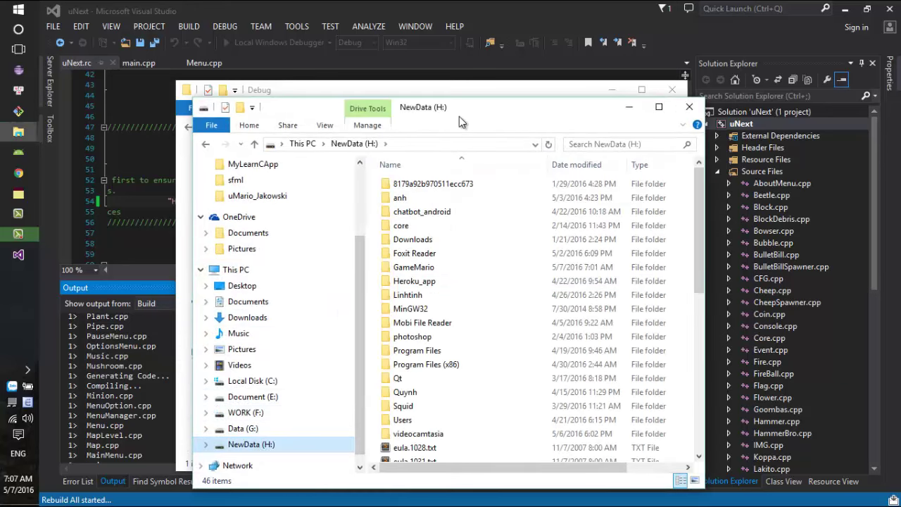
{"action": "left_click_drag", "start_coordinate": [459, 117], "coordinate": [418, 45]}
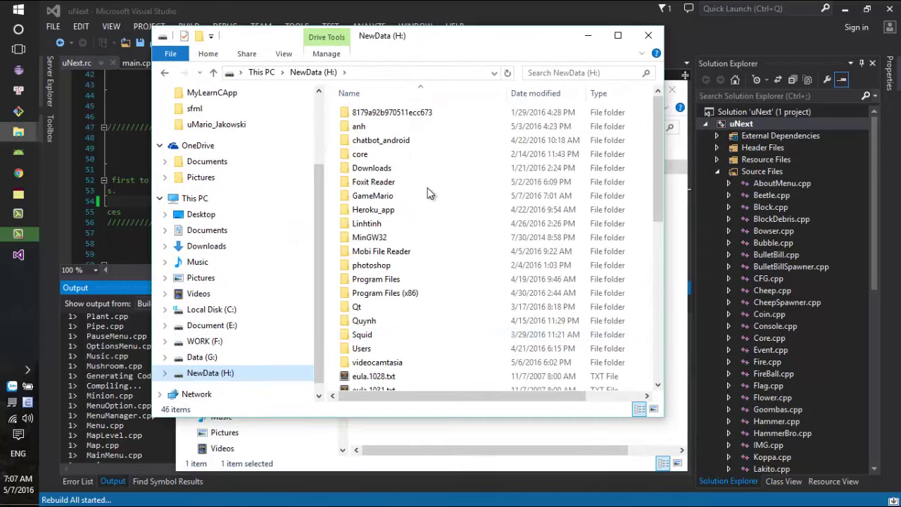
{"action": "double_click", "coordinate": [373, 197]}
{"action": "double_click", "coordinate": [392, 118]}
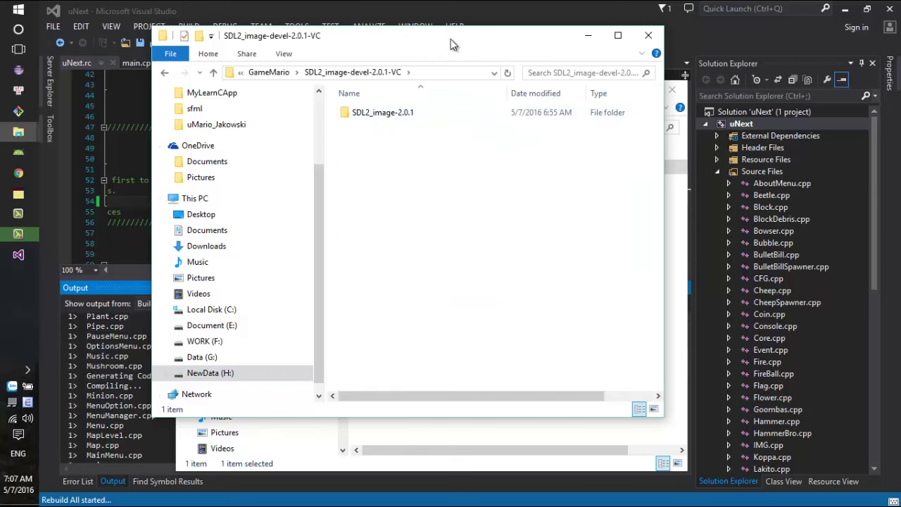
{"action": "left_click_drag", "start_coordinate": [450, 39], "coordinate": [588, 165]}
{"action": "double_click", "coordinate": [521, 229]}
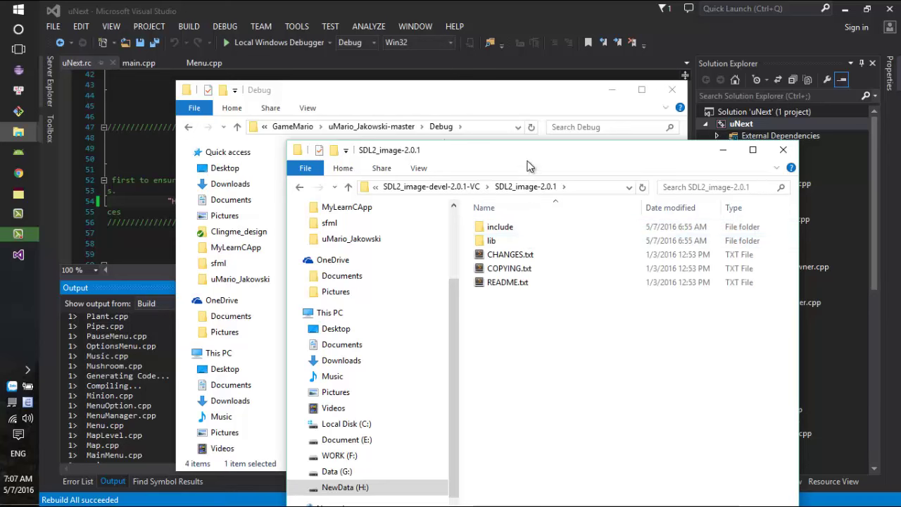
{"action": "left_click_drag", "start_coordinate": [529, 167], "coordinate": [576, 252]}
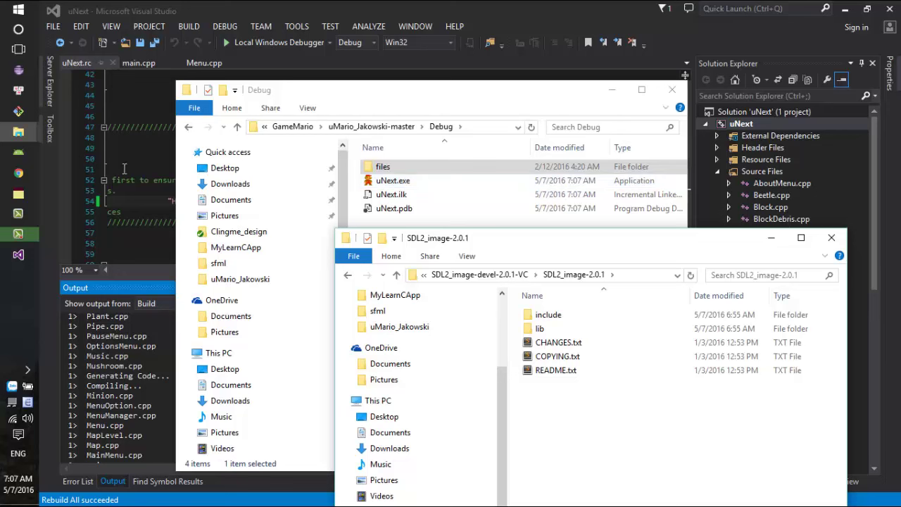
Run uNext.exe from the Debug folder and dismiss the system error messages.
{"action": "double_click", "coordinate": [428, 182]}
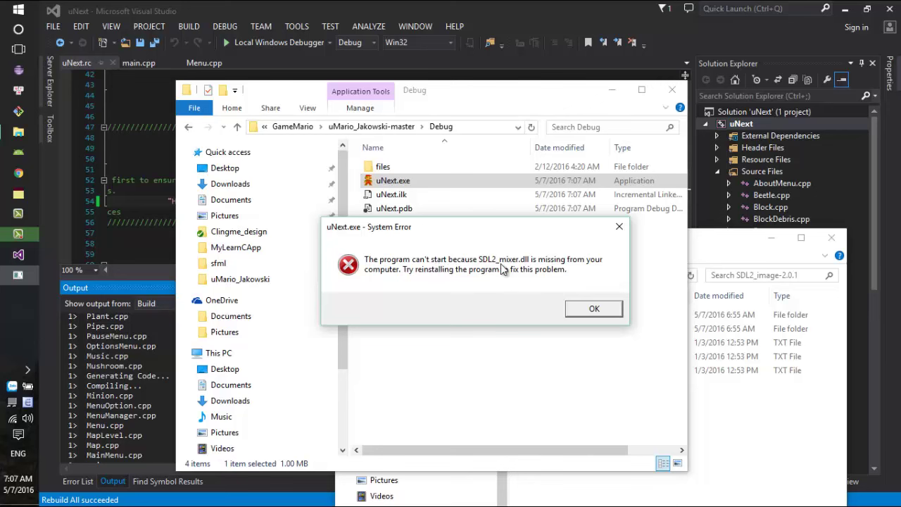
{"action": "left_click", "coordinate": [590, 308]}
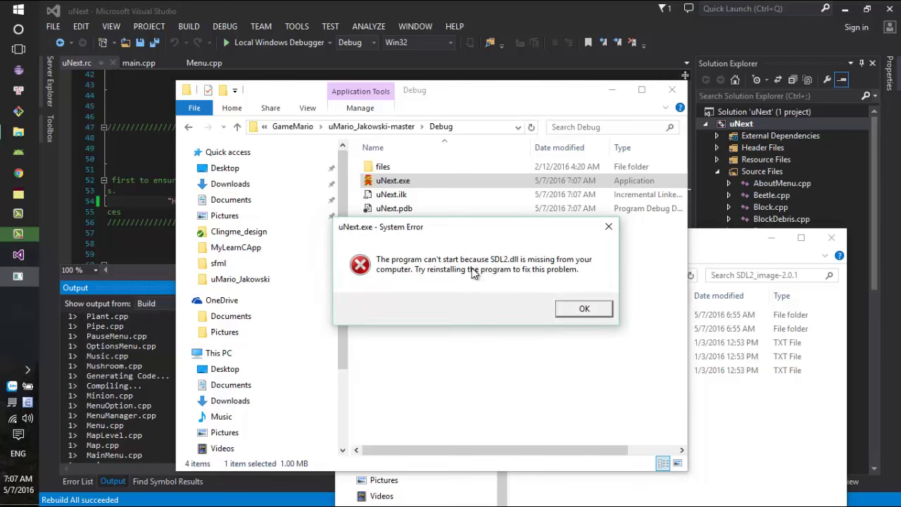
{"action": "left_click", "coordinate": [567, 308]}
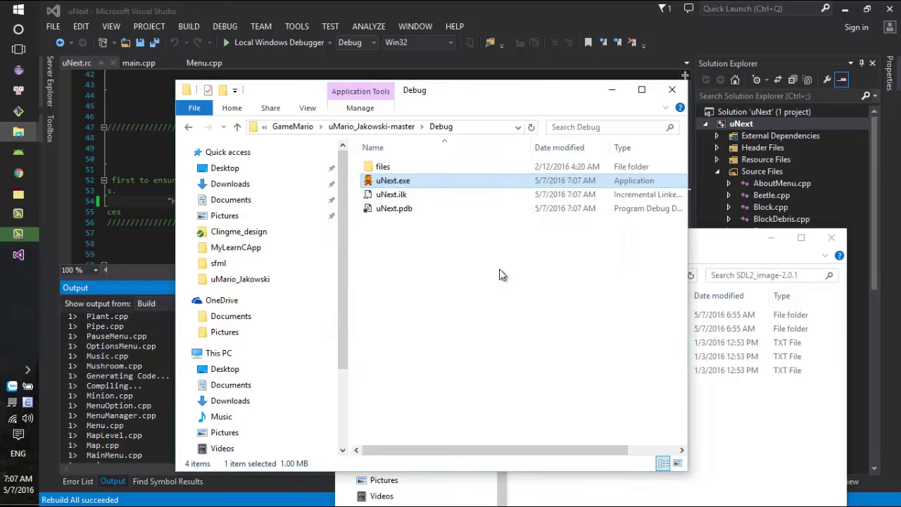
Copy SDL2_image.dll from the lib\x86 folder of SDL2_image-2.0.1 into the project's Debug folder.
{"action": "left_click", "coordinate": [751, 420]}
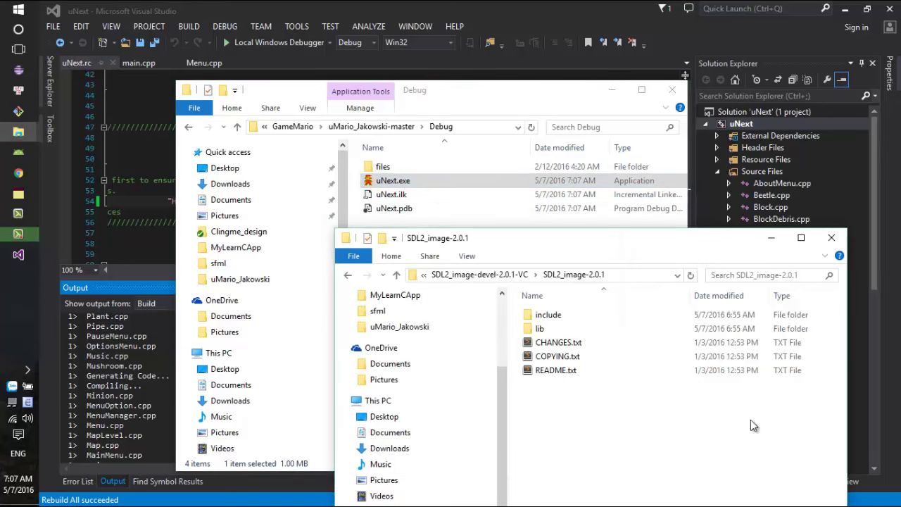
{"action": "double_click", "coordinate": [552, 329]}
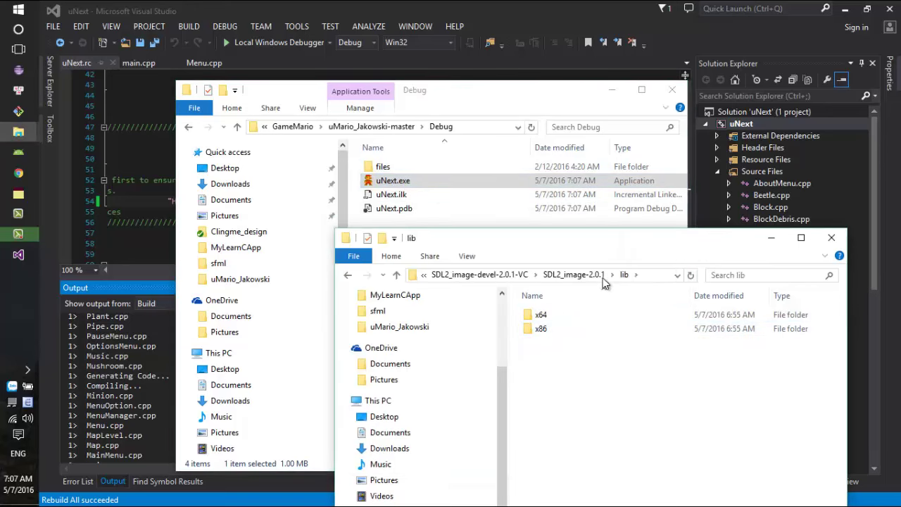
{"action": "double_click", "coordinate": [572, 327]}
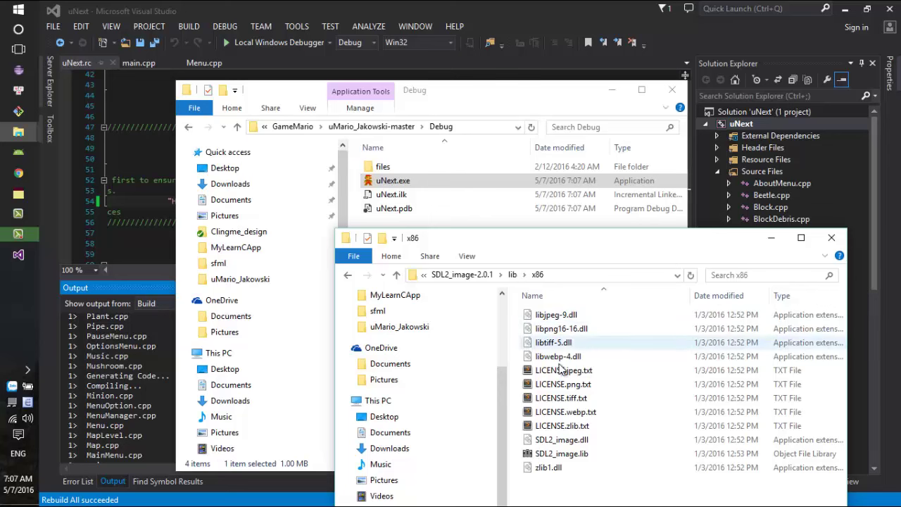
{"action": "right_click", "coordinate": [562, 439]}
{"action": "left_click", "coordinate": [588, 346]}
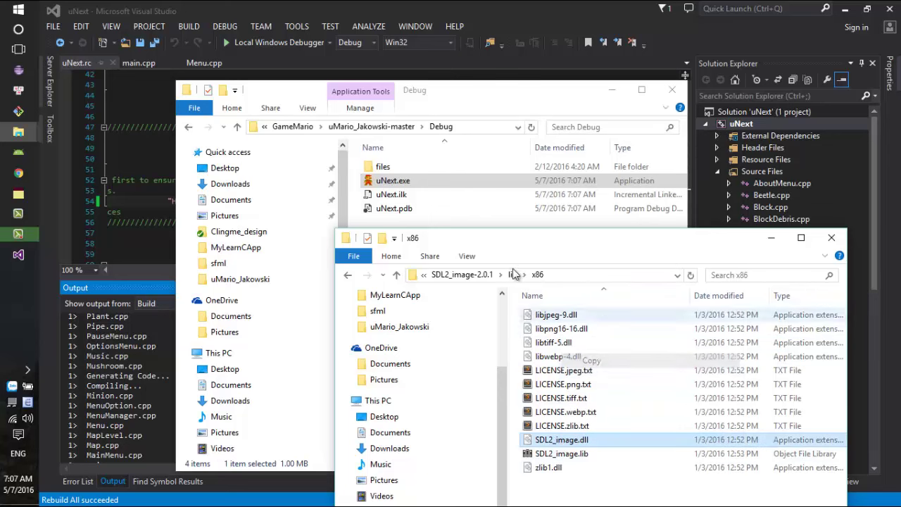
{"action": "left_click", "coordinate": [449, 173]}
{"action": "left_click", "coordinate": [446, 297]}
{"action": "right_click", "coordinate": [431, 298]}
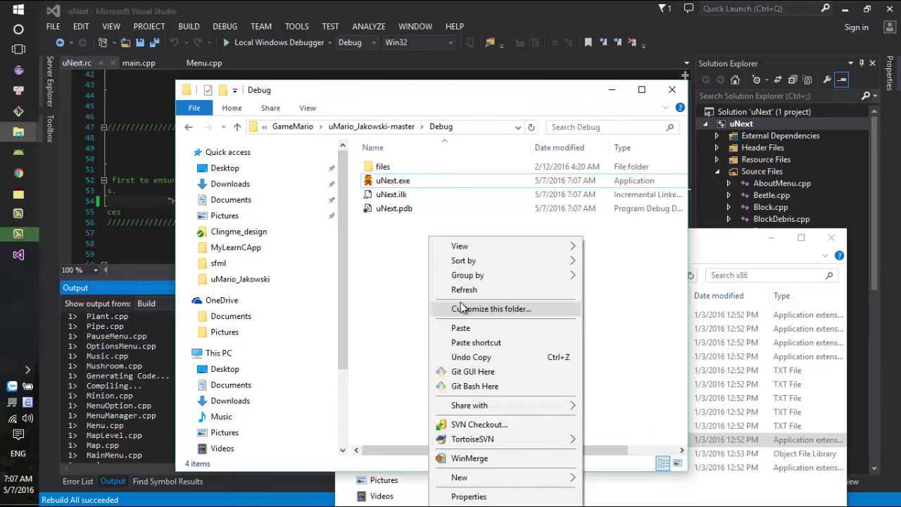
{"action": "left_click", "coordinate": [461, 328]}
Return to GameMario in the library window and open SDL2_mixer-2.0.1 inside SDL2_mixer-devel-2.0.1-VC.
{"action": "left_click", "coordinate": [694, 257]}
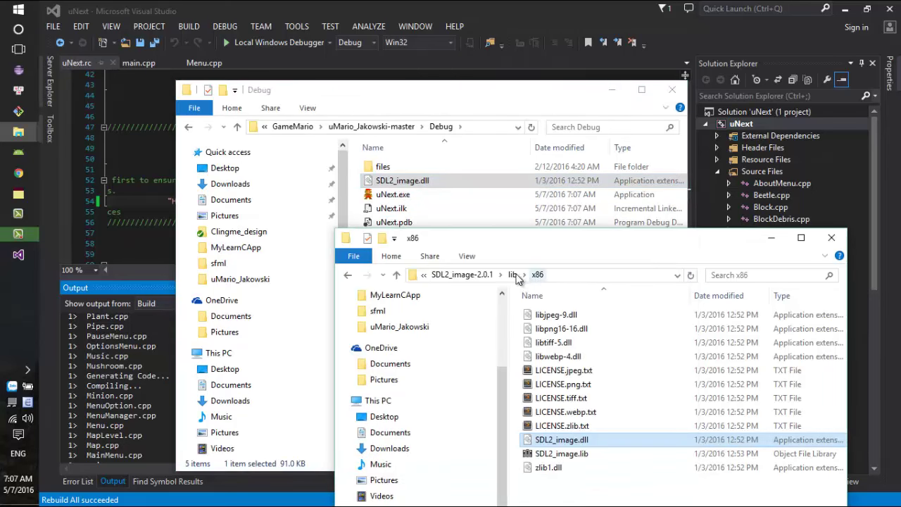
{"action": "left_click", "coordinate": [486, 275]}
{"action": "left_click", "coordinate": [480, 274]}
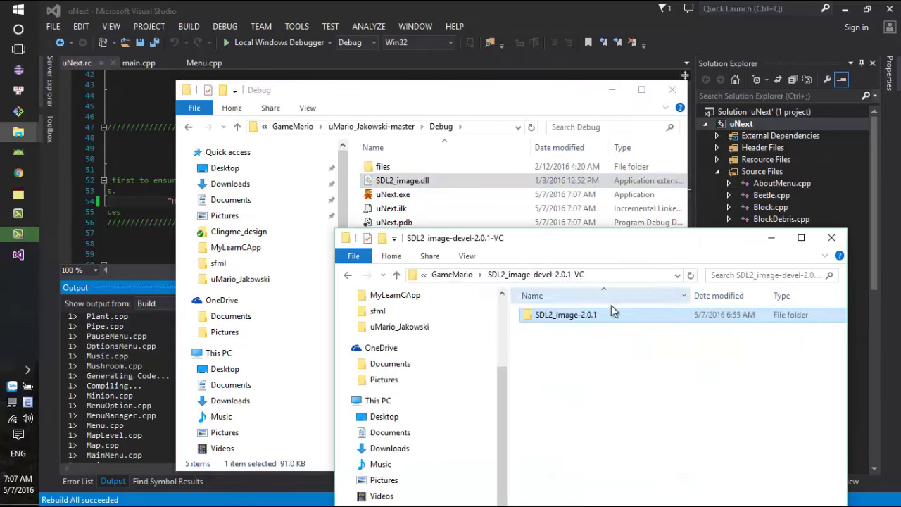
{"action": "left_click", "coordinate": [472, 276]}
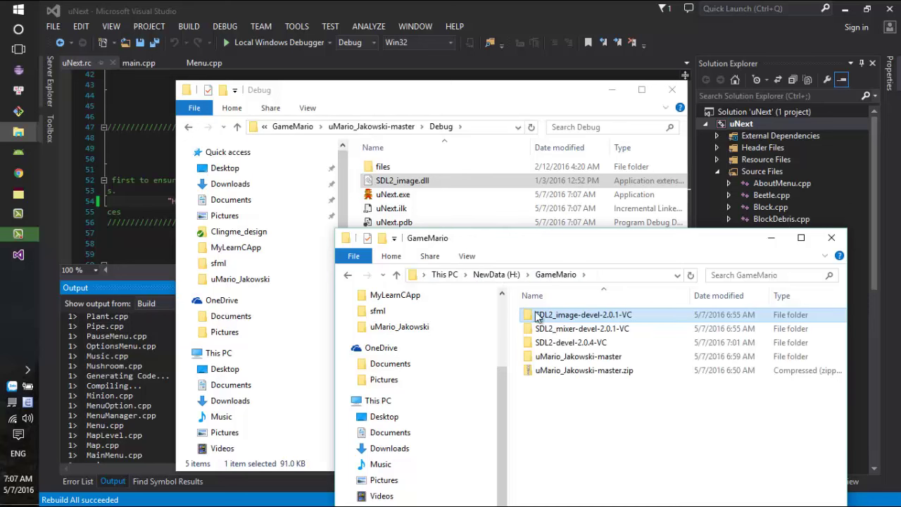
{"action": "double_click", "coordinate": [588, 330]}
{"action": "double_click", "coordinate": [574, 319]}
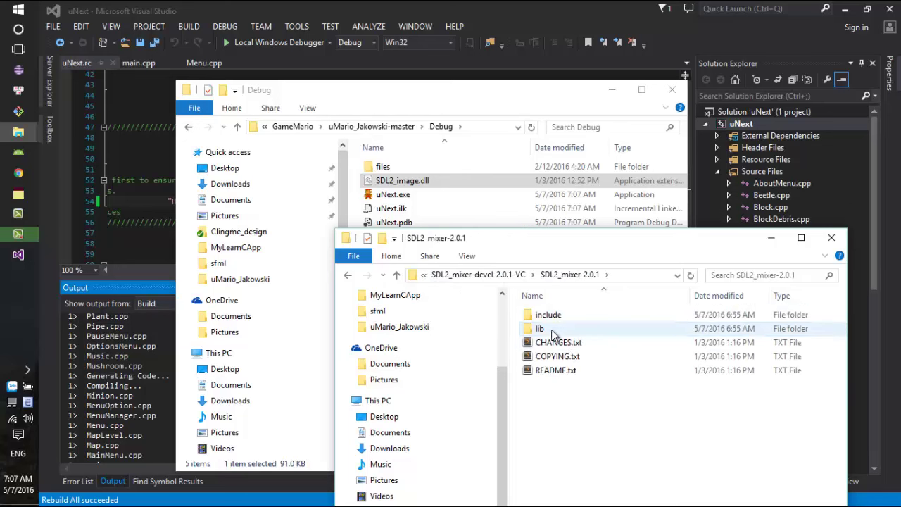